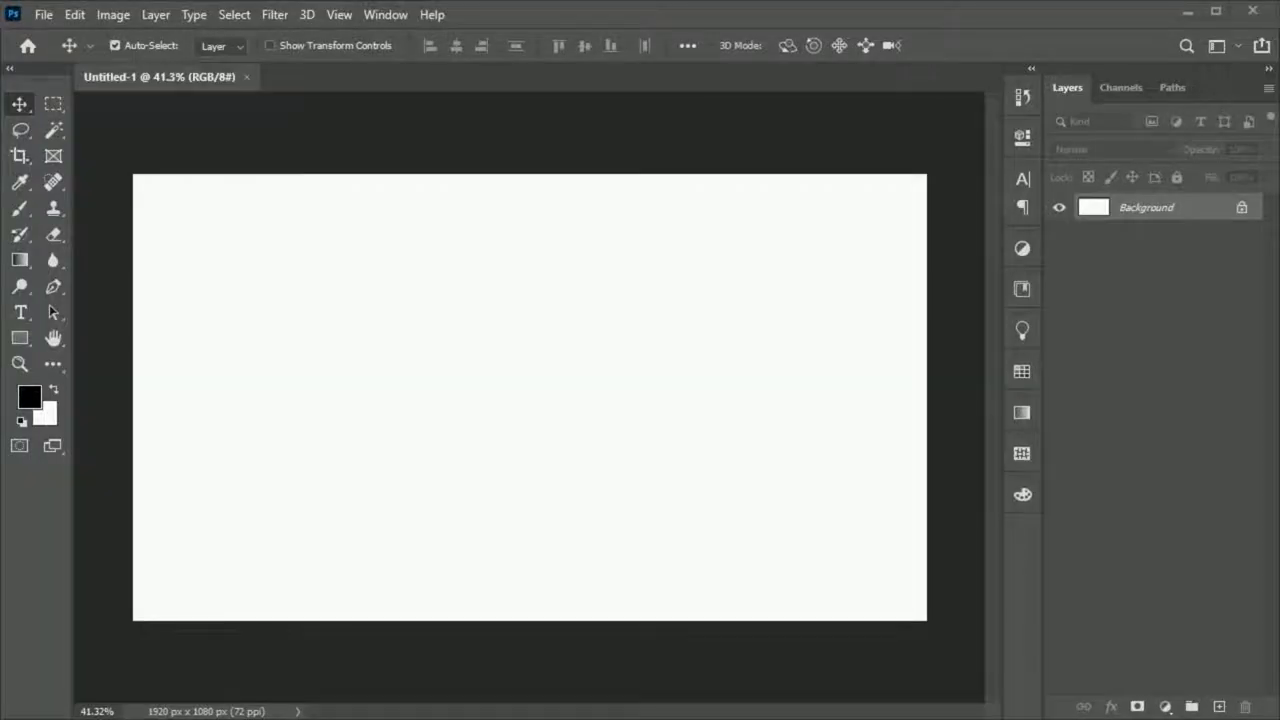
- Paste the red motorcycle photo and enlarge it to 228.76% at the lower left
key(ctrl+v)
key(ctrl+t)
mouse_move(571, 409)
mouse_down()
mouse_move(737, 431)
mouse_move(514, 410)
mouse_move(343, 474)
mouse_up()
drag(514, 466, 577, 480)
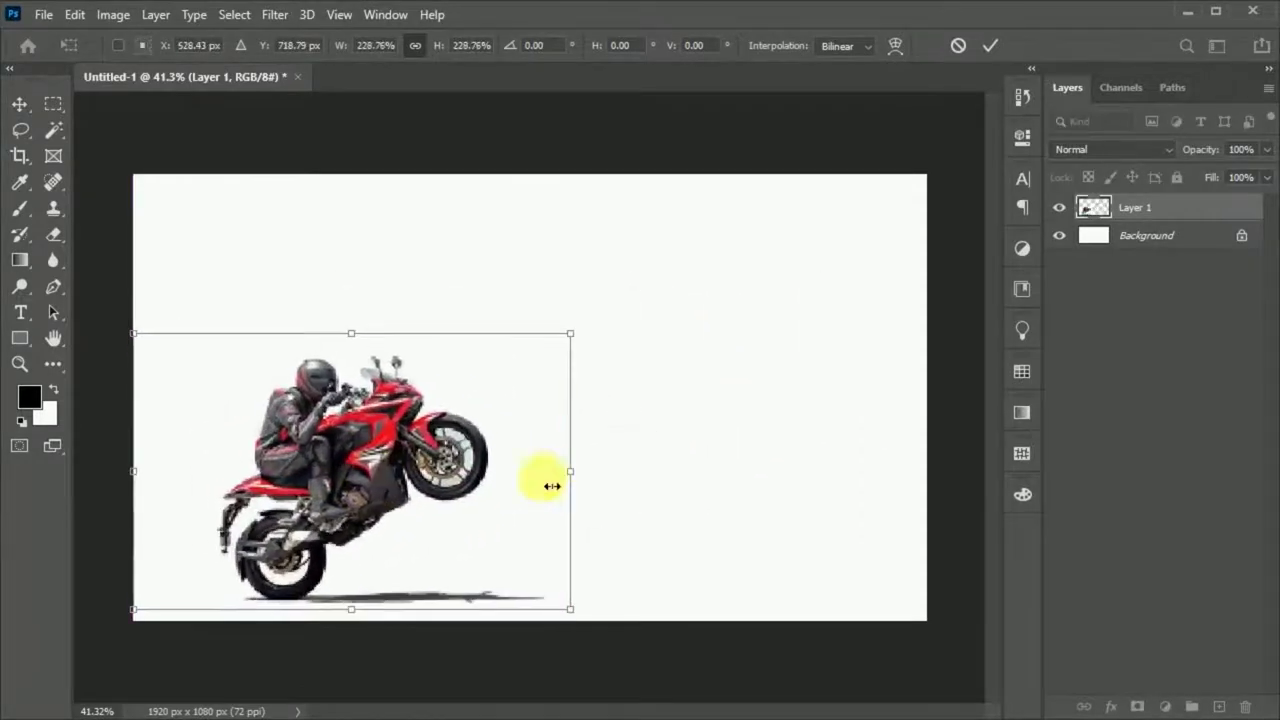
click(990, 45)
click(909, 669)
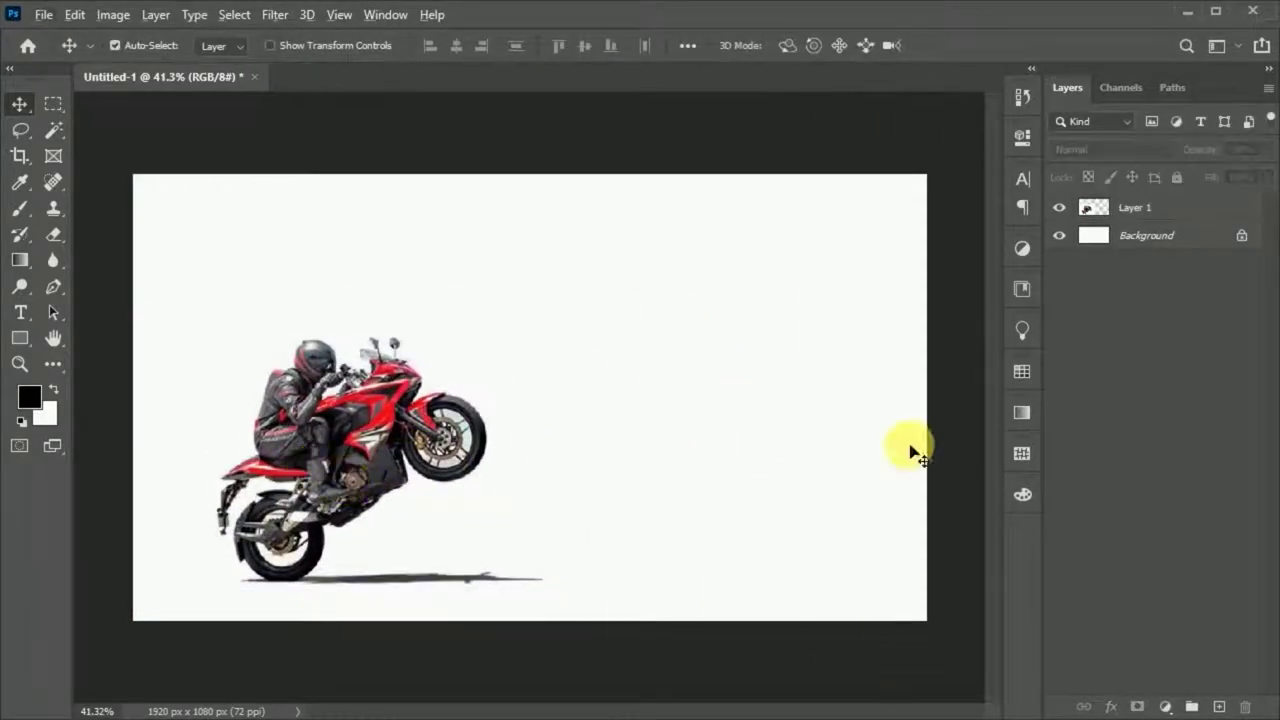
- Reselect the motorcycle layer and open the Camera Raw Filter in full screen
scroll(313, 541, up, 1)
scroll(295, 468, up, 3)
scroll(295, 468, up, 4)
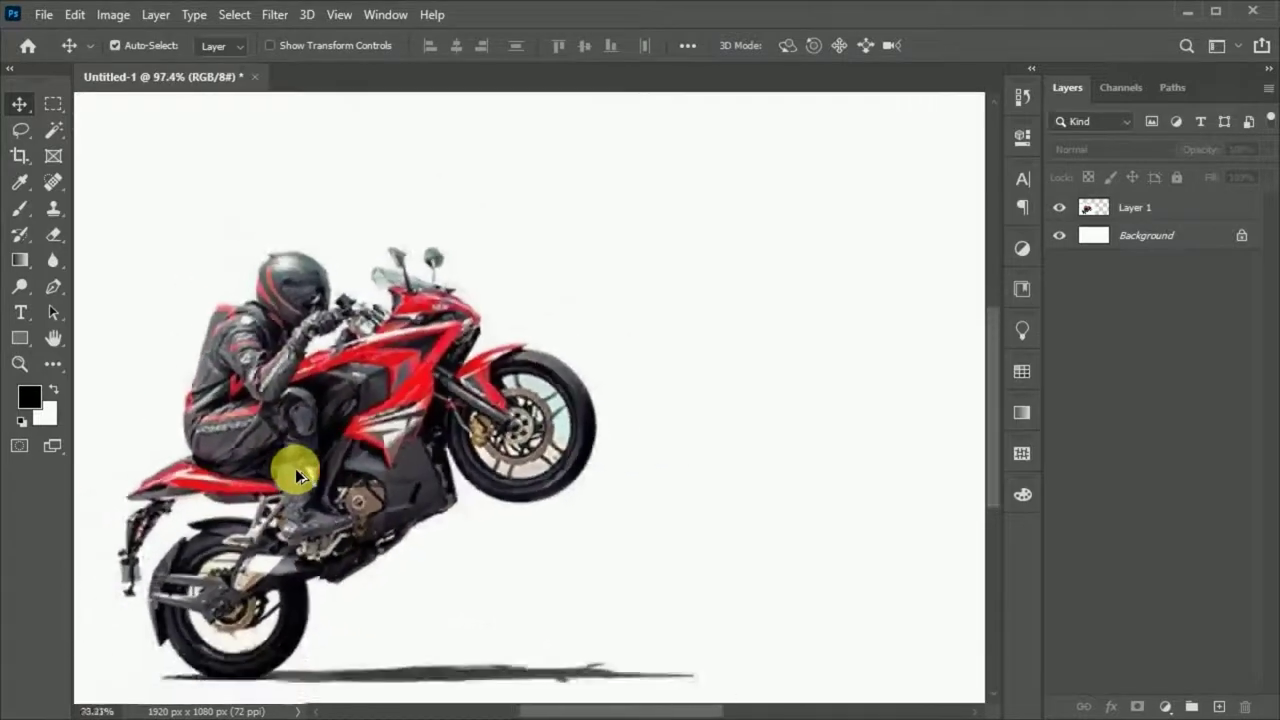
scroll(295, 468, down, 7)
click(580, 563)
click(275, 14)
click(309, 134)
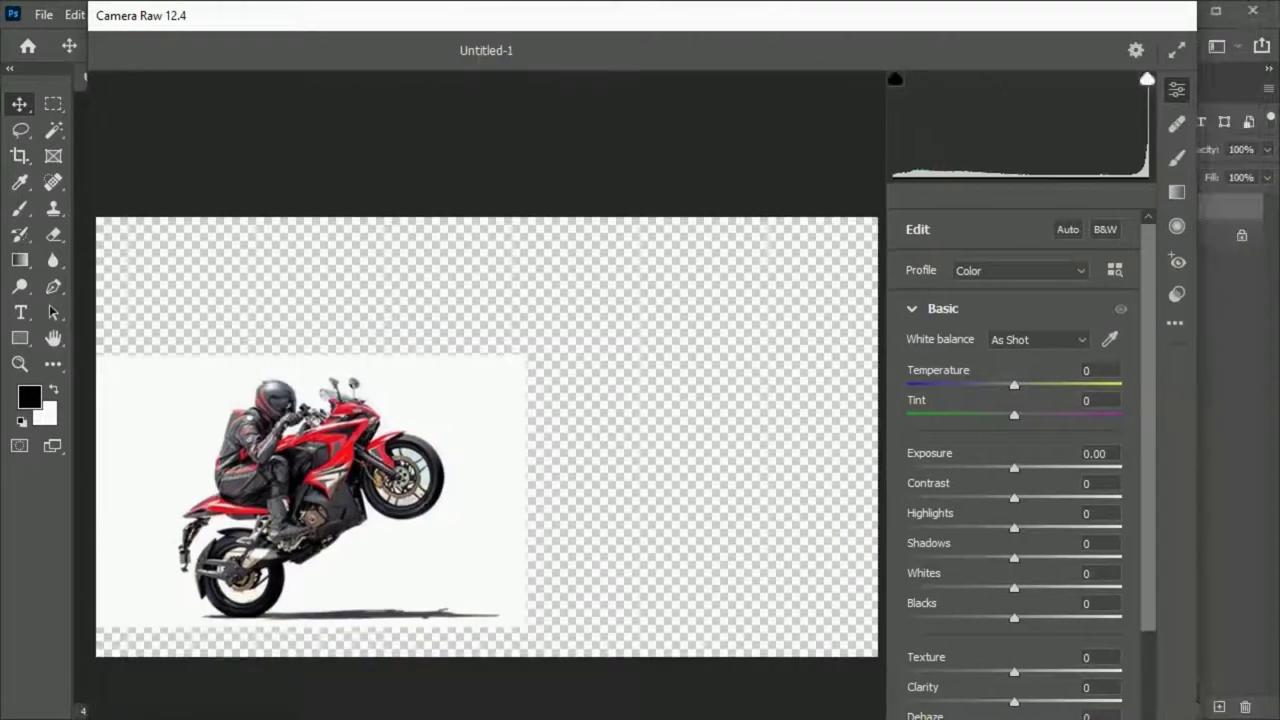
click(1238, 48)
- Warm the bike's temperature to +11 and raise its contrast in Camera Raw
click(1246, 23)
drag(1257, 716, 1240, 680)
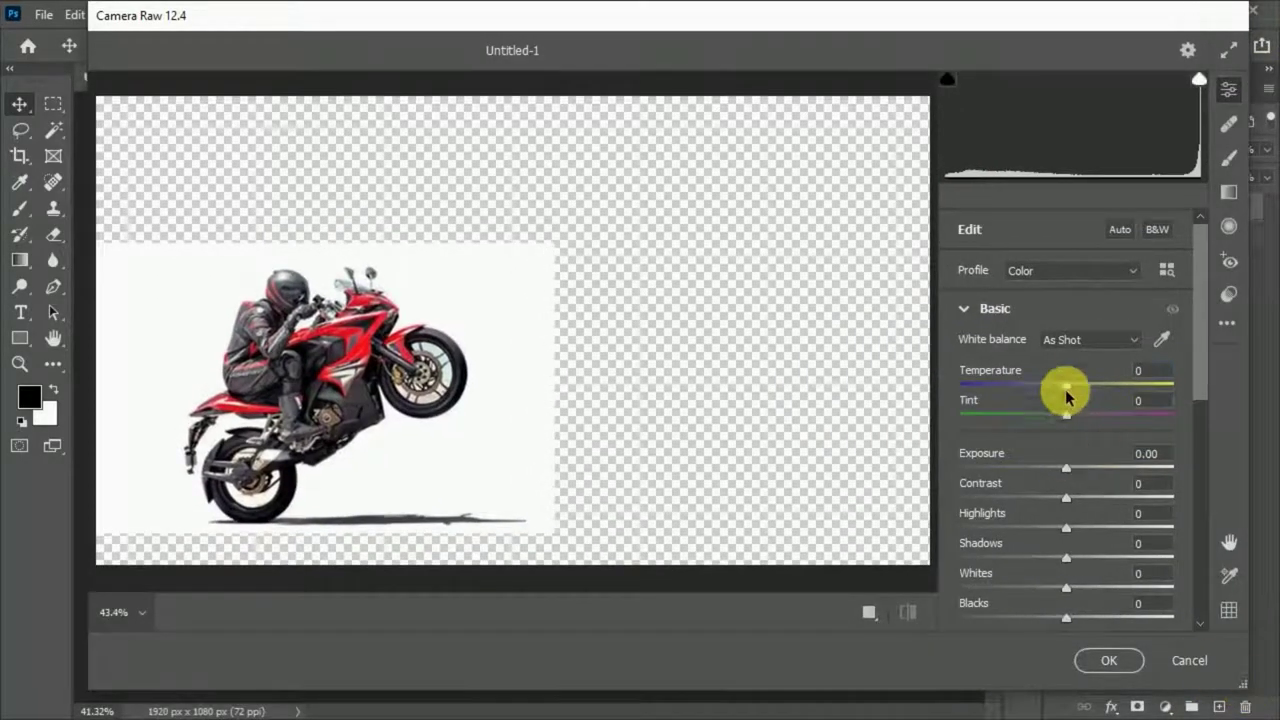
drag(1043, 386, 1082, 386)
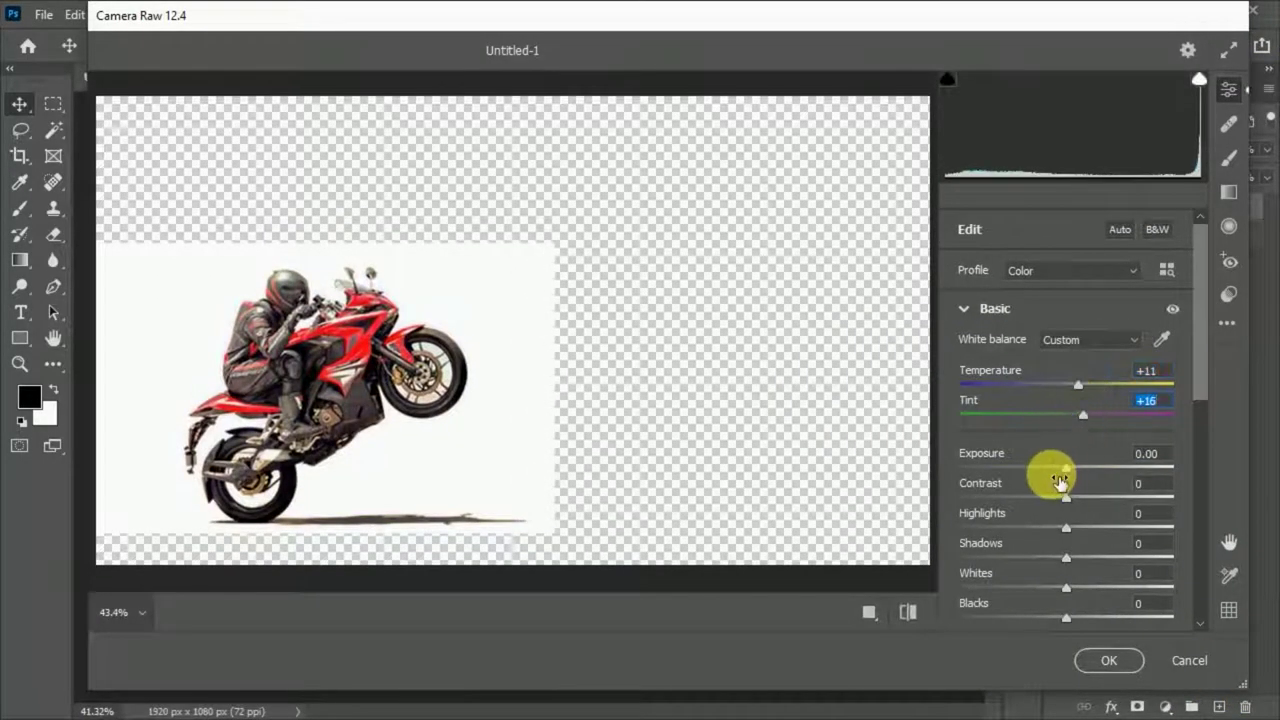
drag(1066, 497, 1071, 497)
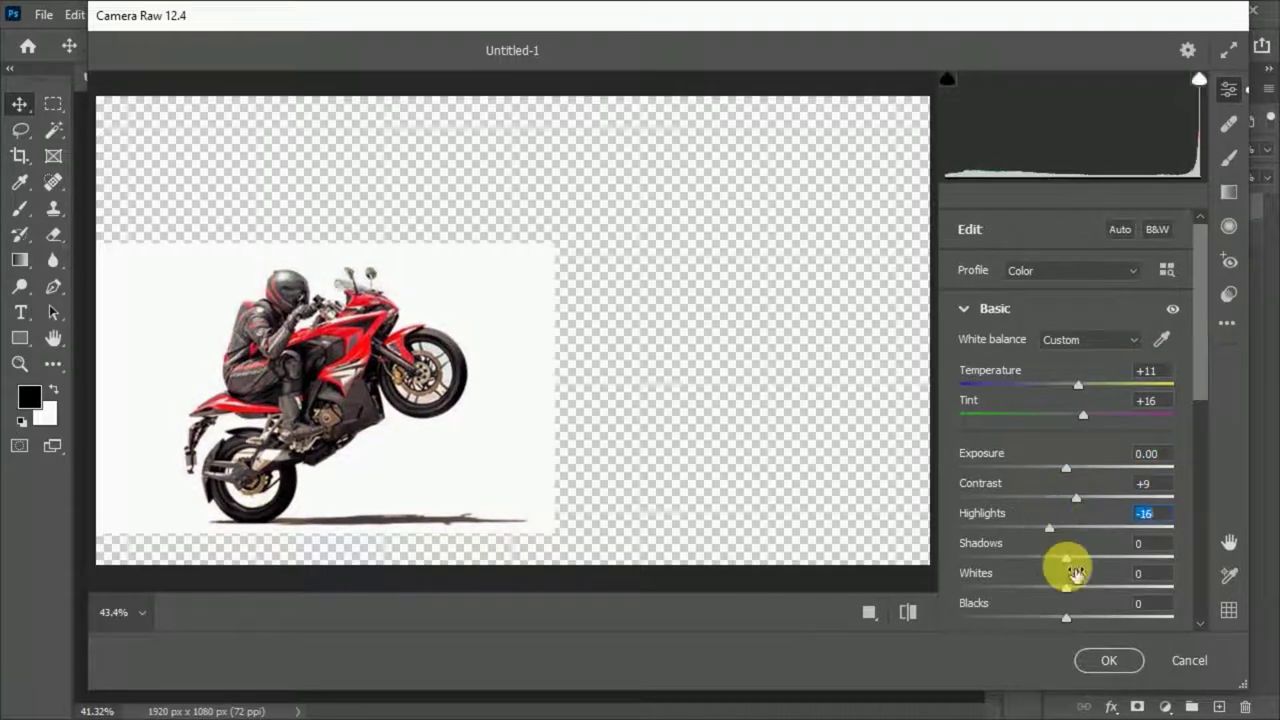
drag(1092, 566, 1097, 560)
drag(1200, 345, 1200, 420)
- Boost clarity to +34 and vibrance to +32 and tune the highlights, blacks, dehaze and saturation sliders
mouse_move(1066, 406)
mouse_down()
mouse_move(1057, 416)
mouse_move(1108, 438)
mouse_up()
mouse_move(1080, 521)
mouse_down()
mouse_move(1100, 521)
mouse_move(1052, 551)
mouse_up()
drag(1200, 440, 1194, 520)
drag(1066, 414, 1076, 418)
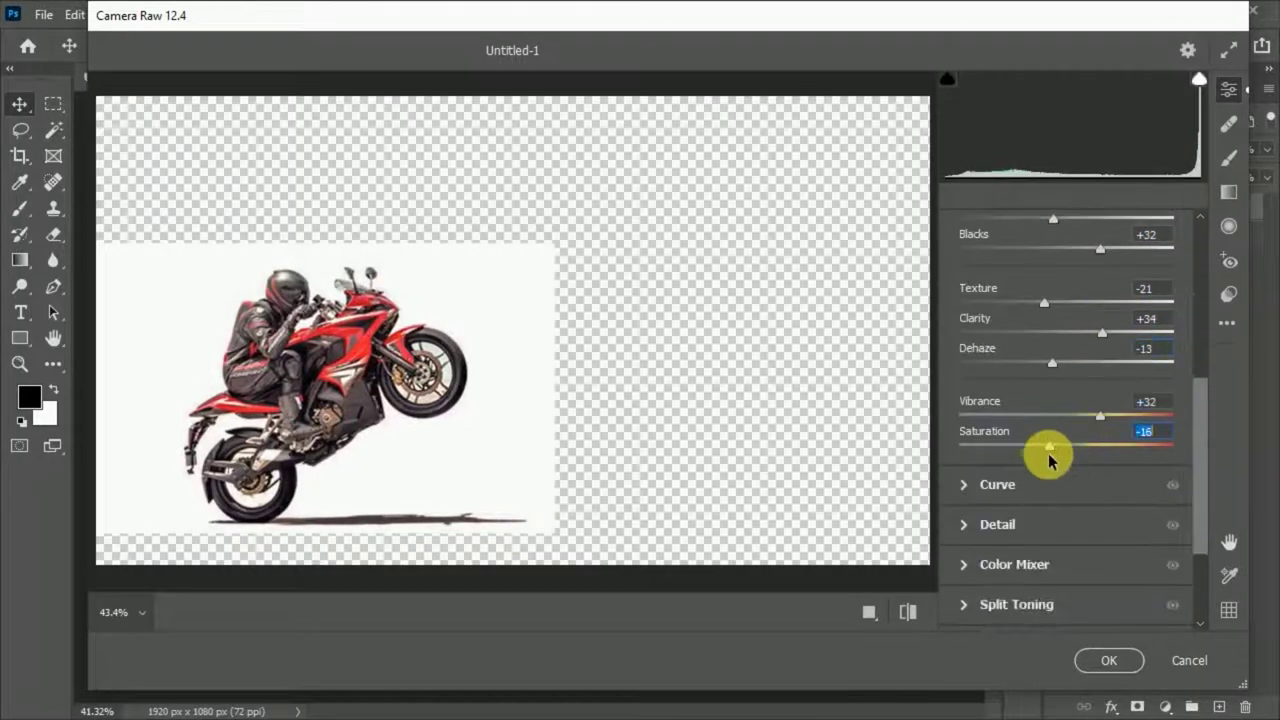
drag(1203, 486, 1203, 536)
- Darken the midtones with a custom point curve and apply the Camera Raw adjustments
click(997, 329)
drag(1066, 417, 1066, 429)
scroll(958, 482, down, 3)
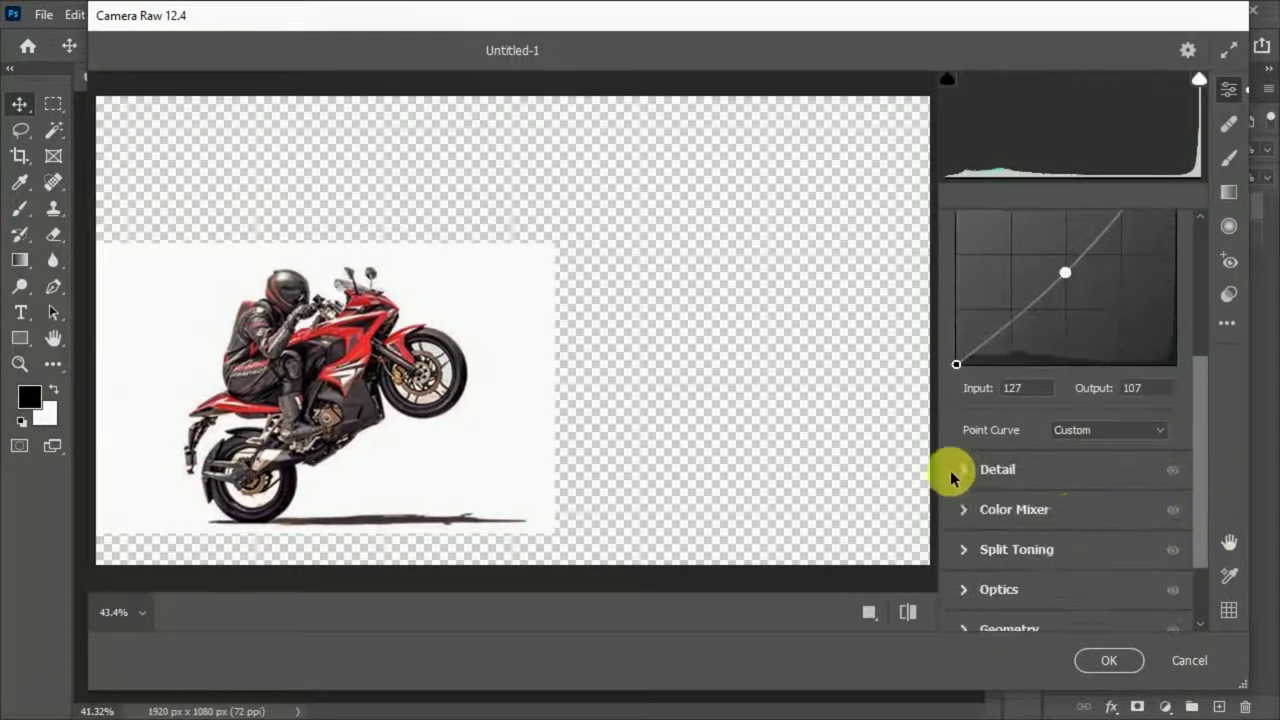
click(958, 482)
scroll(1206, 460, down, 3)
click(1105, 662)
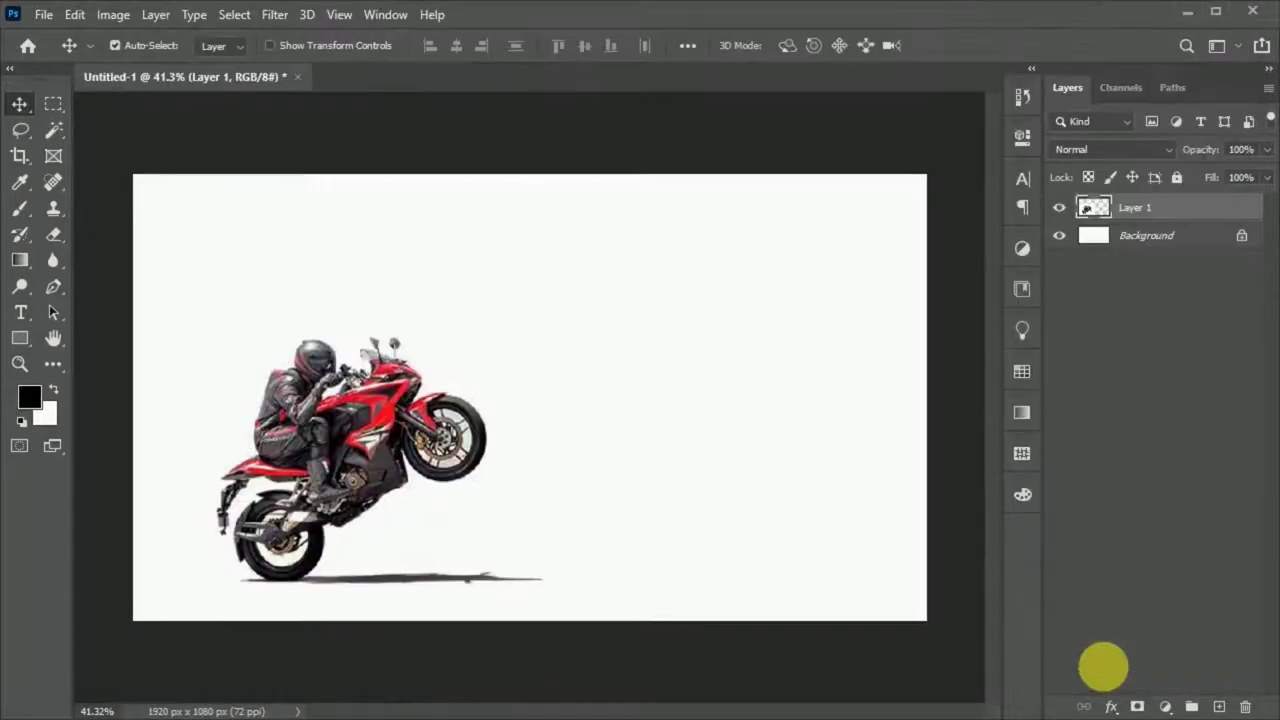
- Magic Wand the white background, invert it and copy the bike to a new Layer 2
click(50, 130)
scroll(343, 300, up, 2)
click(343, 300)
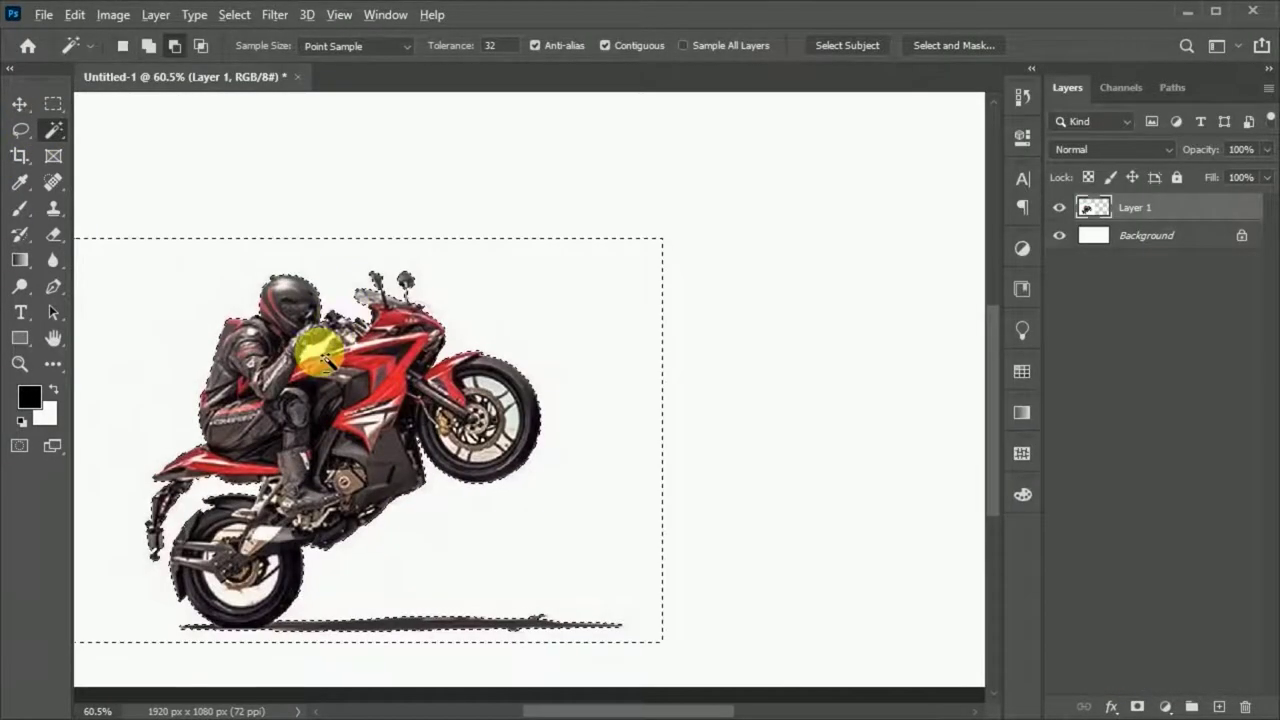
scroll(229, 600, up, 2)
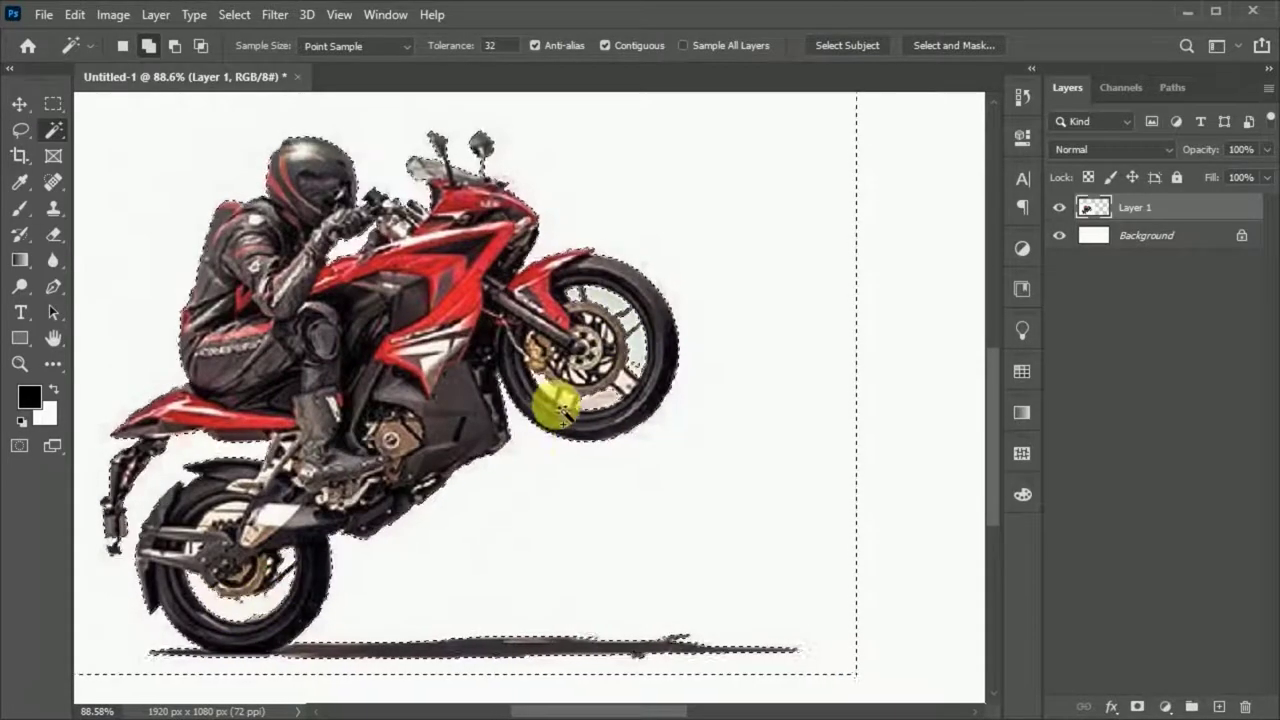
scroll(628, 430, down, 2)
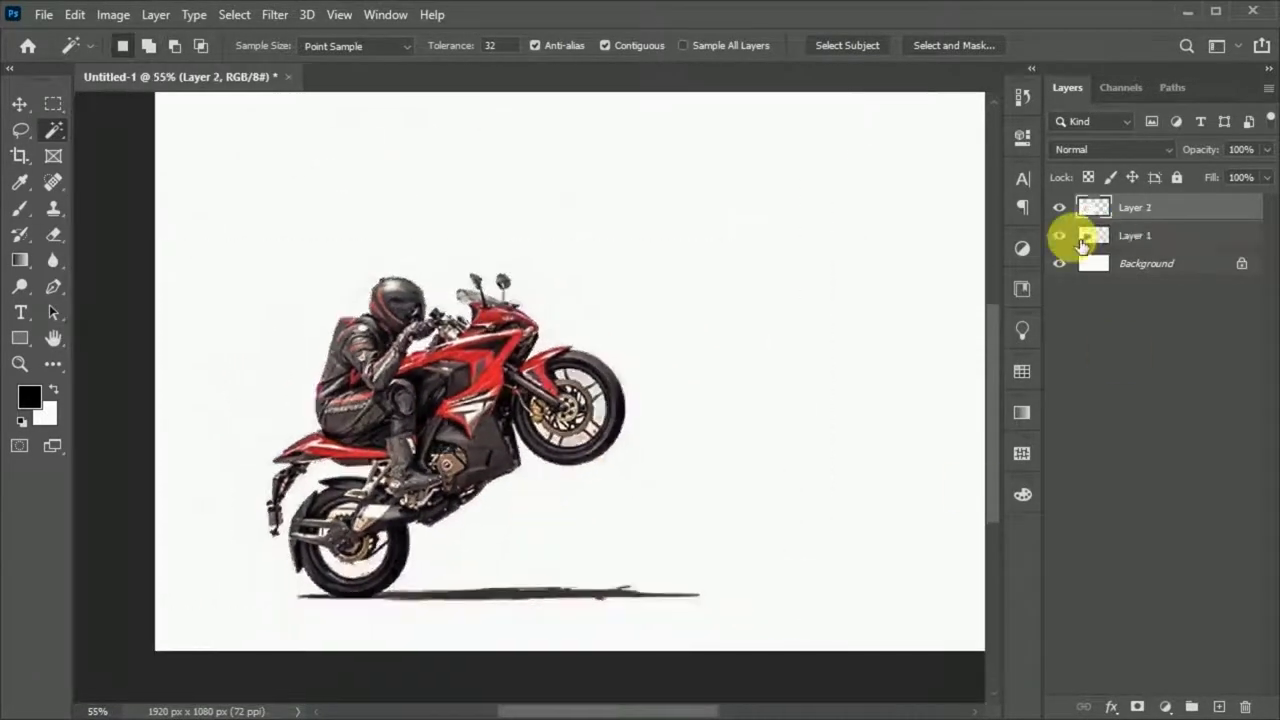
click(275, 14)
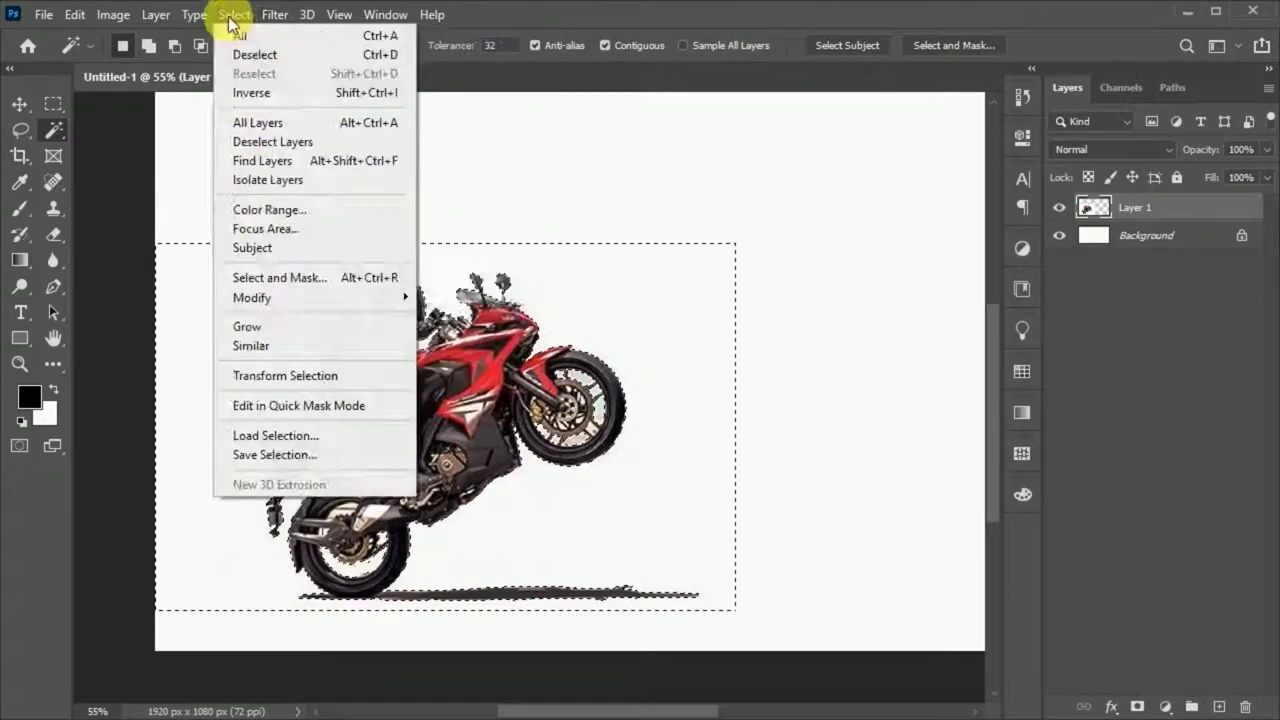
key(ctrl+j)
- Delete the original Layer 1 and nudge the cut-out bike slightly right
click(1066, 237)
key(Delete)
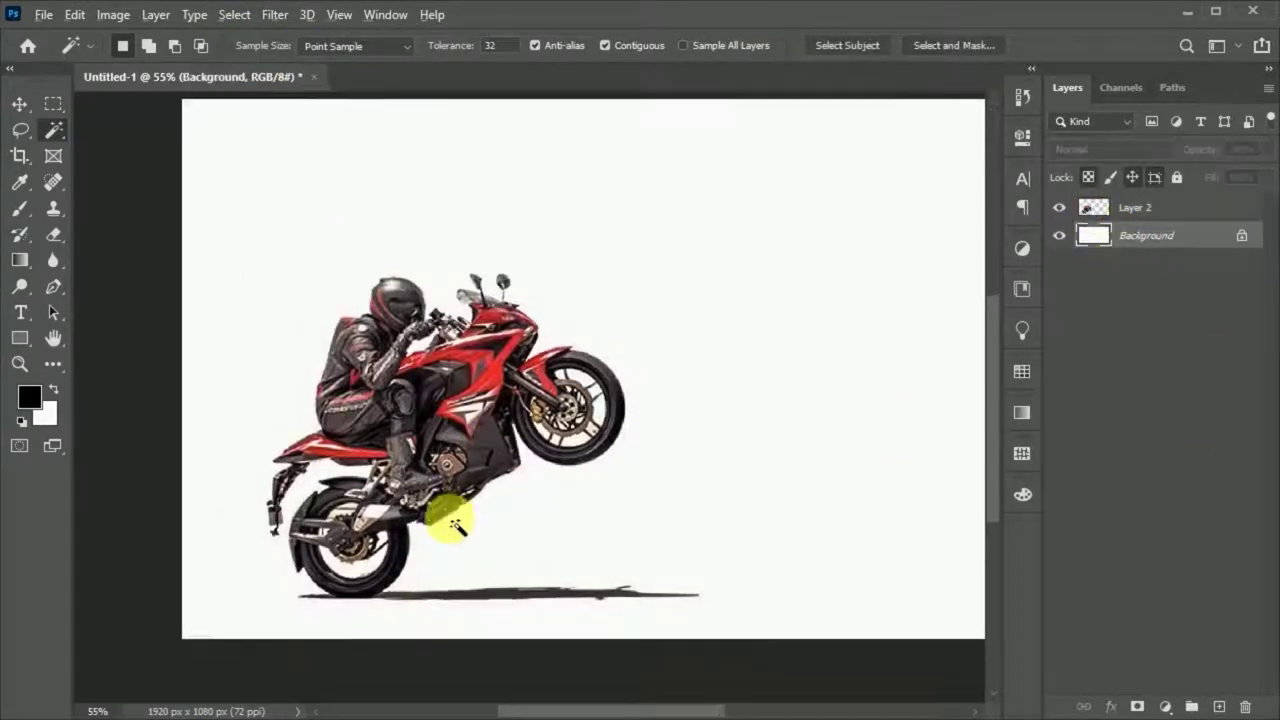
key(v)
scroll(443, 514, down, 2)
drag(427, 441, 437, 441)
- Paste the road photo beneath the bike and stretch it to fill the lower canvas
key(ctrl+v)
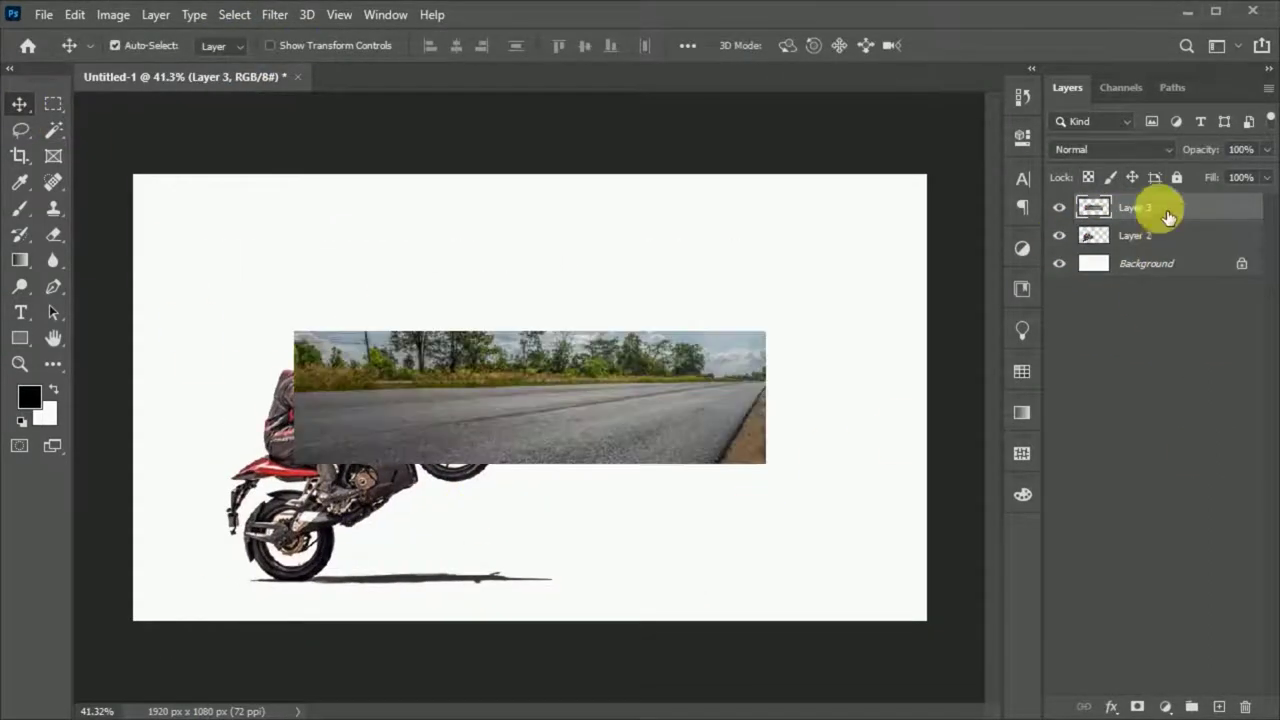
drag(1154, 207, 1135, 250)
key(ctrl+t)
drag(766, 466, 1091, 520)
drag(483, 507, 691, 580)
scroll(691, 580, down, 1)
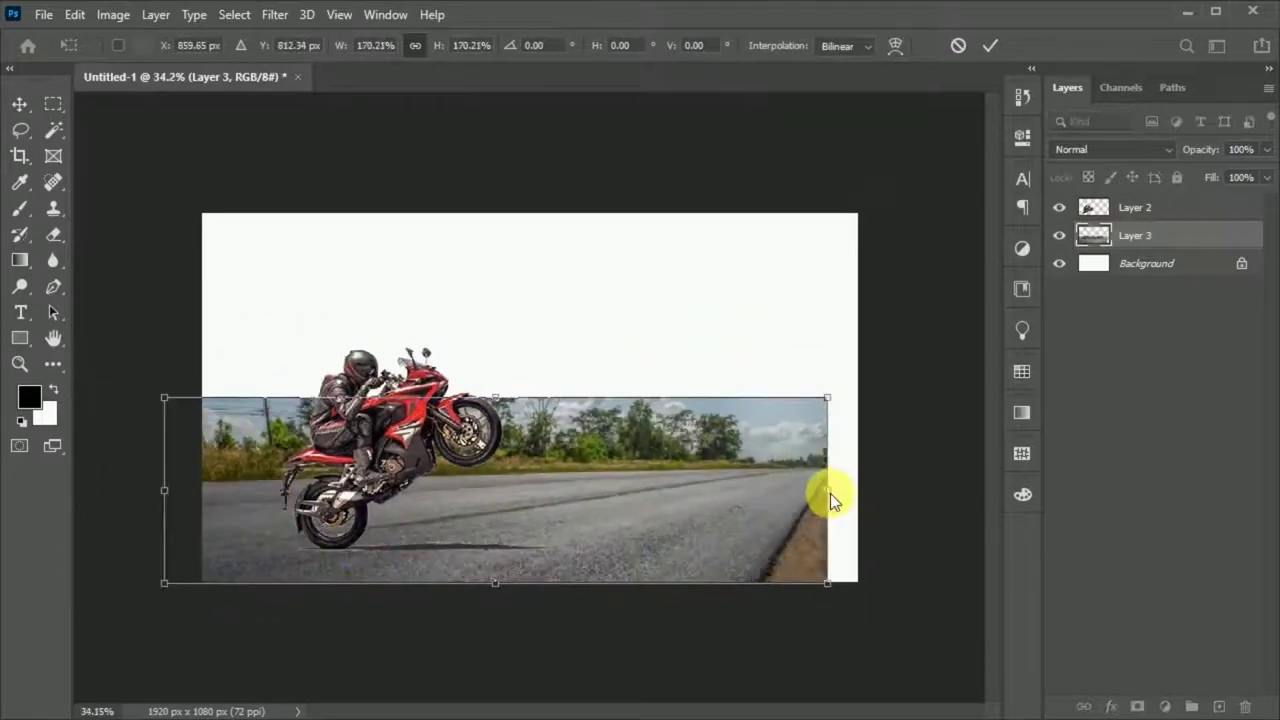
drag(830, 493, 1018, 510)
drag(803, 549, 770, 527)
mouse_move(985, 469)
mouse_down()
mouse_move(923, 486)
mouse_move(968, 490)
mouse_up()
click(990, 45)
- Brush the road layer's mask so its top edge and treeline fade into white fog
scroll(396, 608, up, 1)
scroll(396, 608, down, 1)
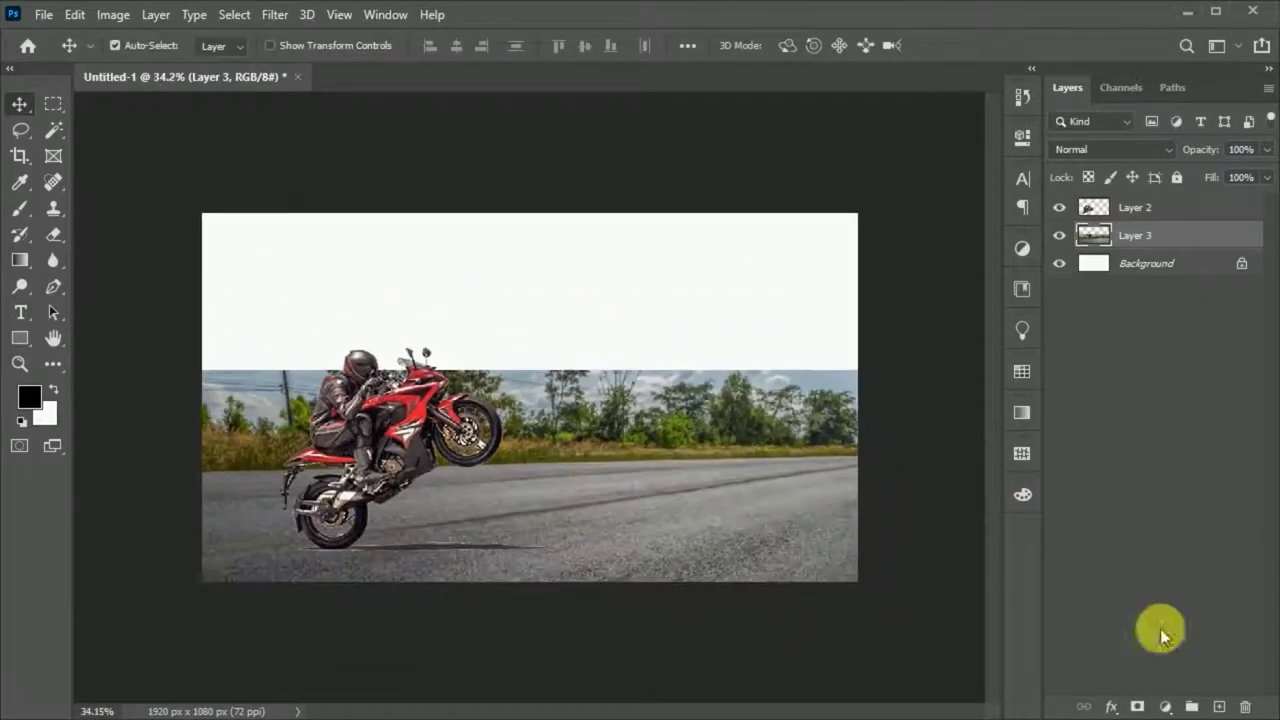
click(20, 208)
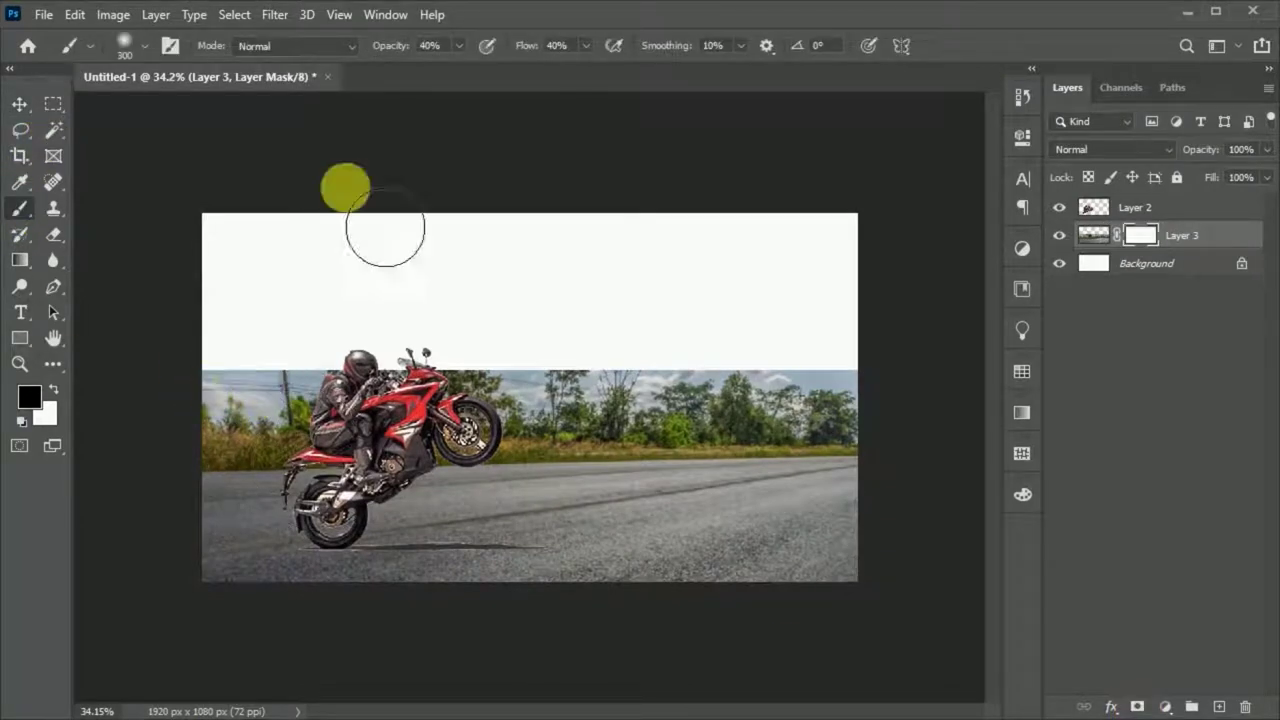
drag(274, 434, 949, 403)
scroll(532, 406, up, 1)
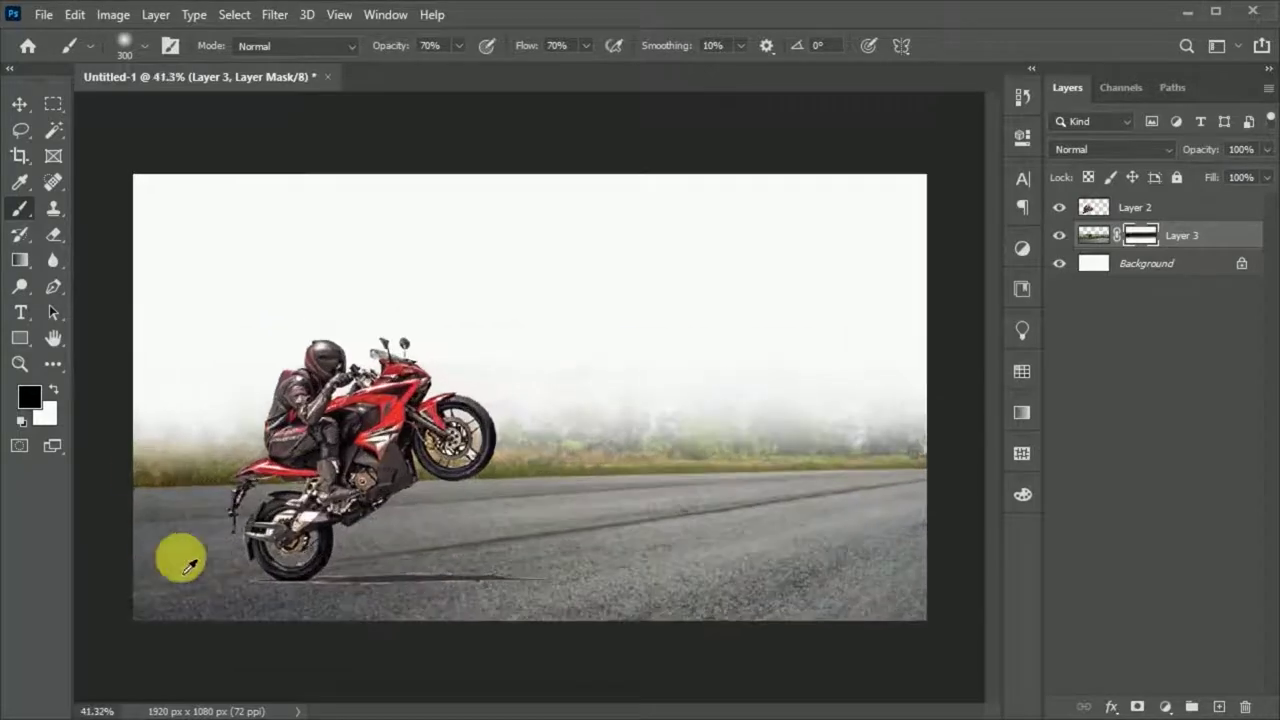
mouse_move(192, 456)
mouse_down()
mouse_move(871, 429)
mouse_move(337, 434)
mouse_move(509, 443)
mouse_move(250, 450)
mouse_up()
- Paste the sunset sky photo and begin enlarging it to cover the canvas
key(v)
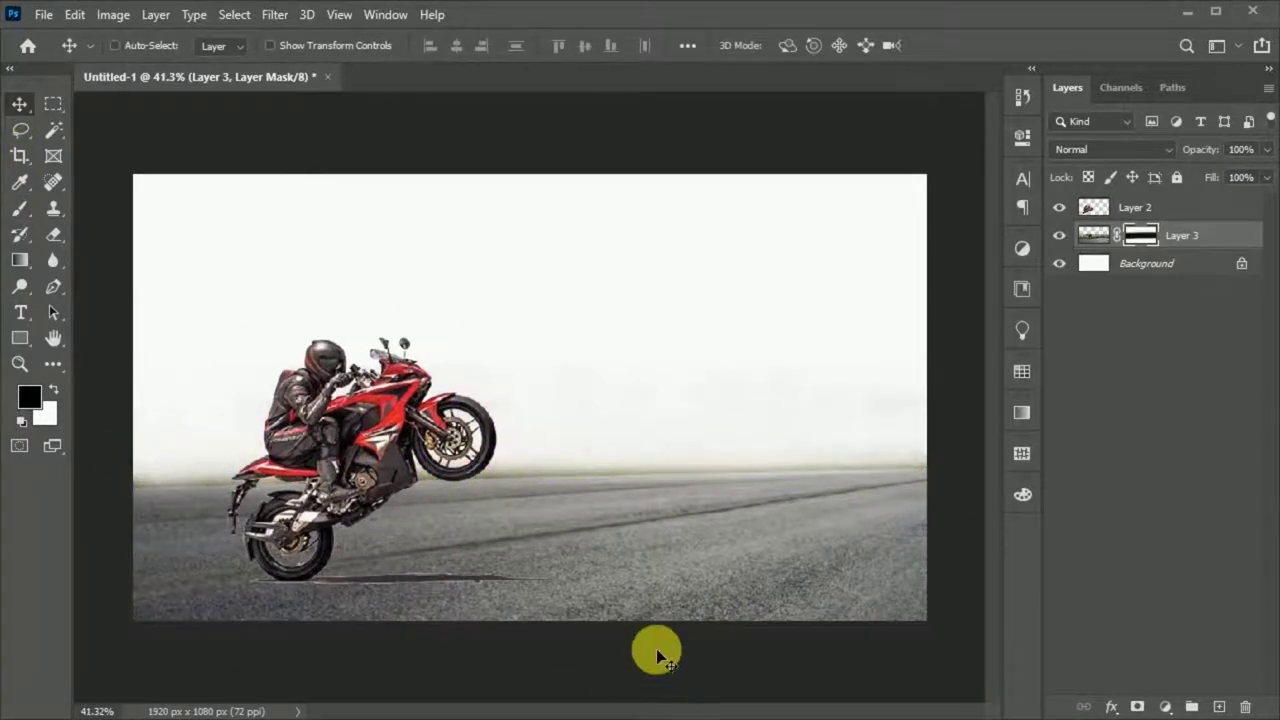
key(ctrl+v)
key(ctrl+t)
mouse_move(748, 408)
mouse_down()
mouse_move(580, 457)
mouse_move(677, 263)
mouse_move(677, 343)
mouse_up()
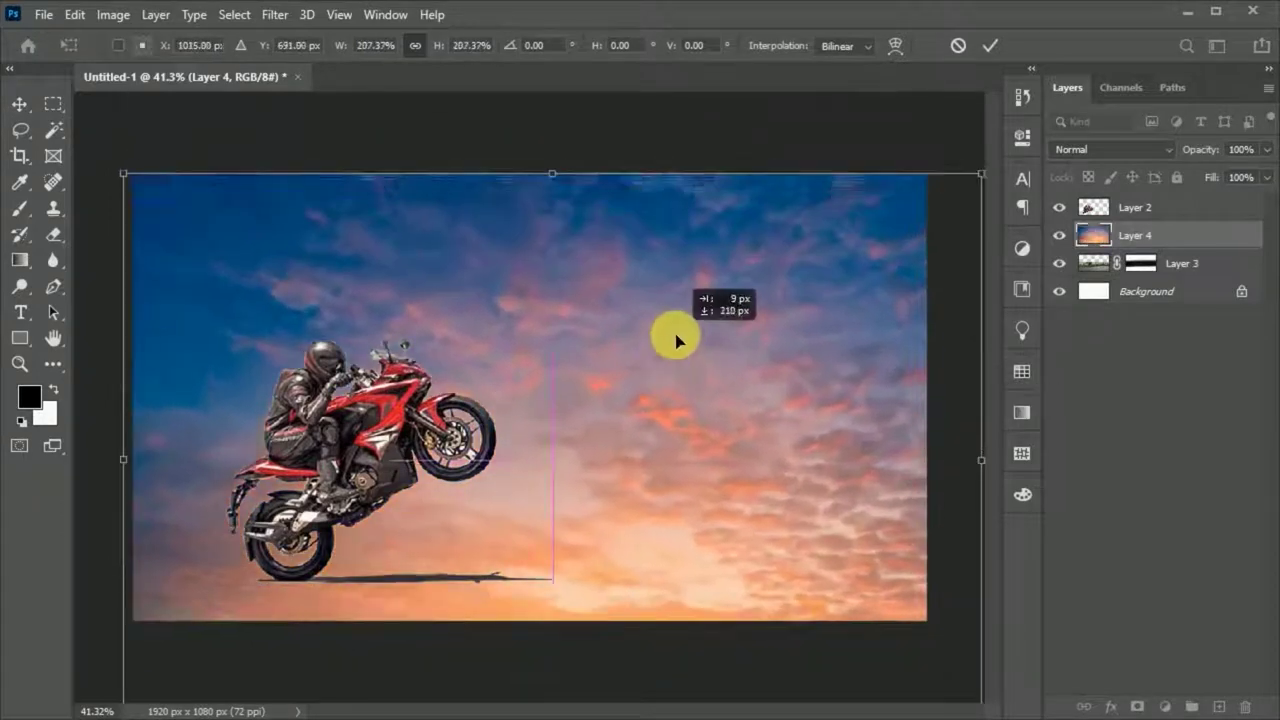
- Commit the sky's size, place it beneath the road layer and shift it down slightly
key(Return)
drag(1095, 236, 1143, 277)
mouse_move(417, 246)
mouse_down()
mouse_move(417, 262)
mouse_move(409, 248)
mouse_up()
- Brush the road layer's mask to reveal the sky above the horizon, then reselect the sky layer
click(1140, 235)
click(19, 207)
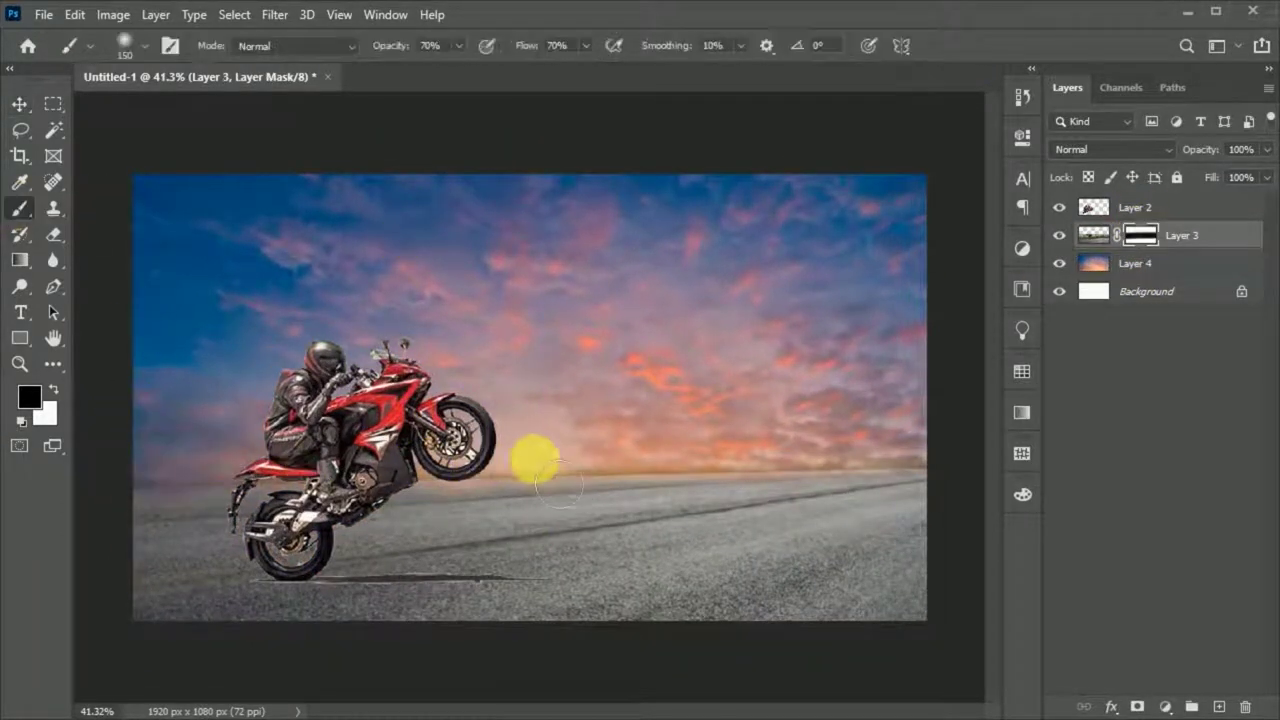
key(v)
click(1094, 263)
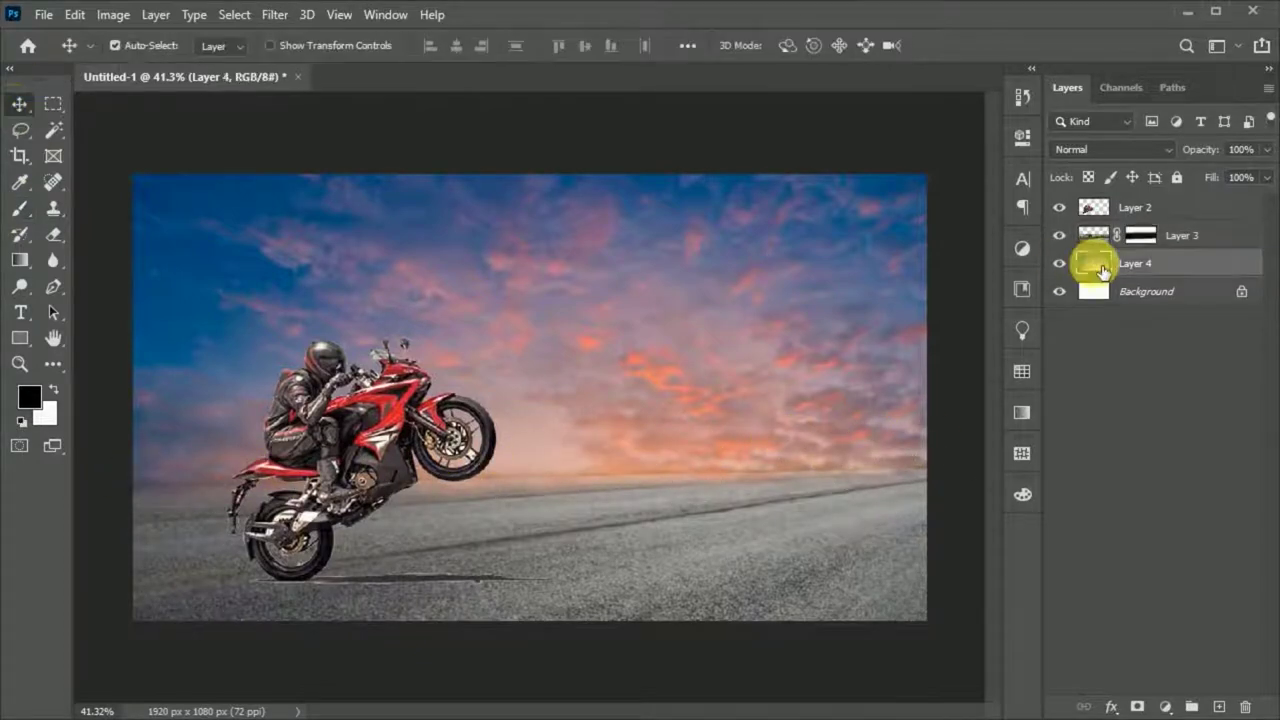
click(1165, 707)
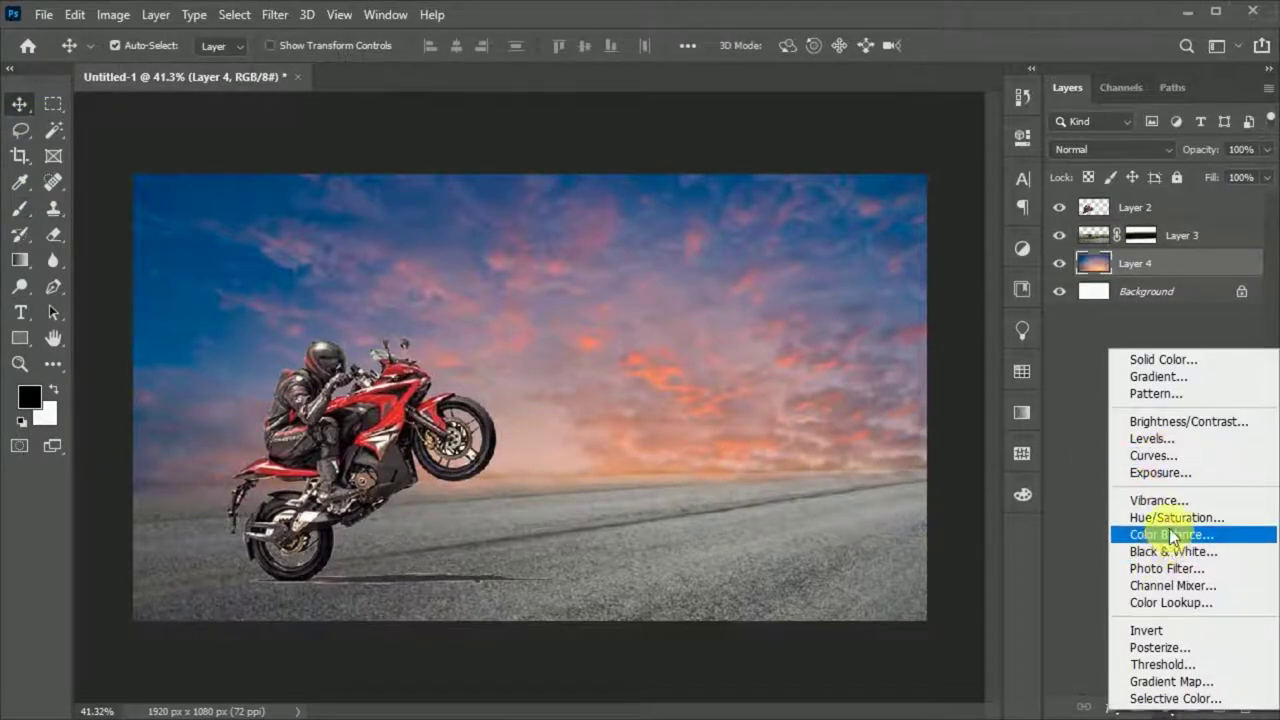
- Add a Color Balance clipped to the sky, pushing its midtones toward red
click(1170, 537)
alt+click(1092, 277)
key(ctrl+minus)
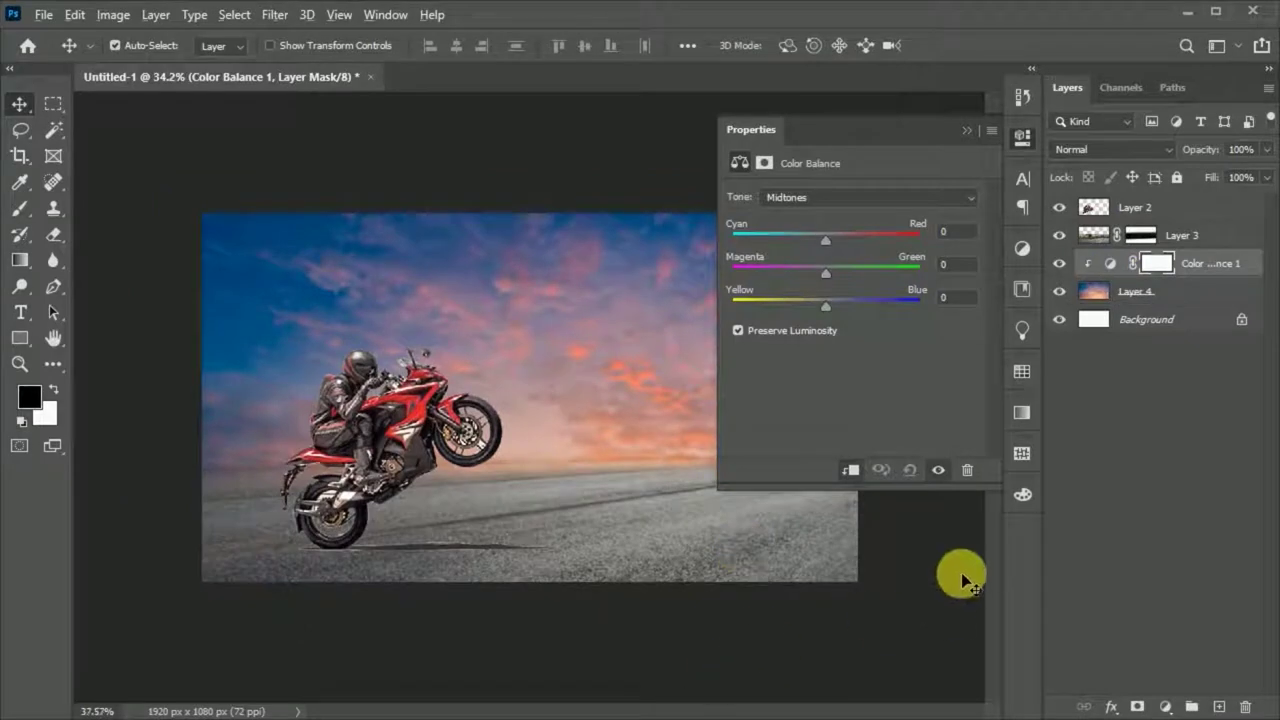
drag(825, 241, 858, 241)
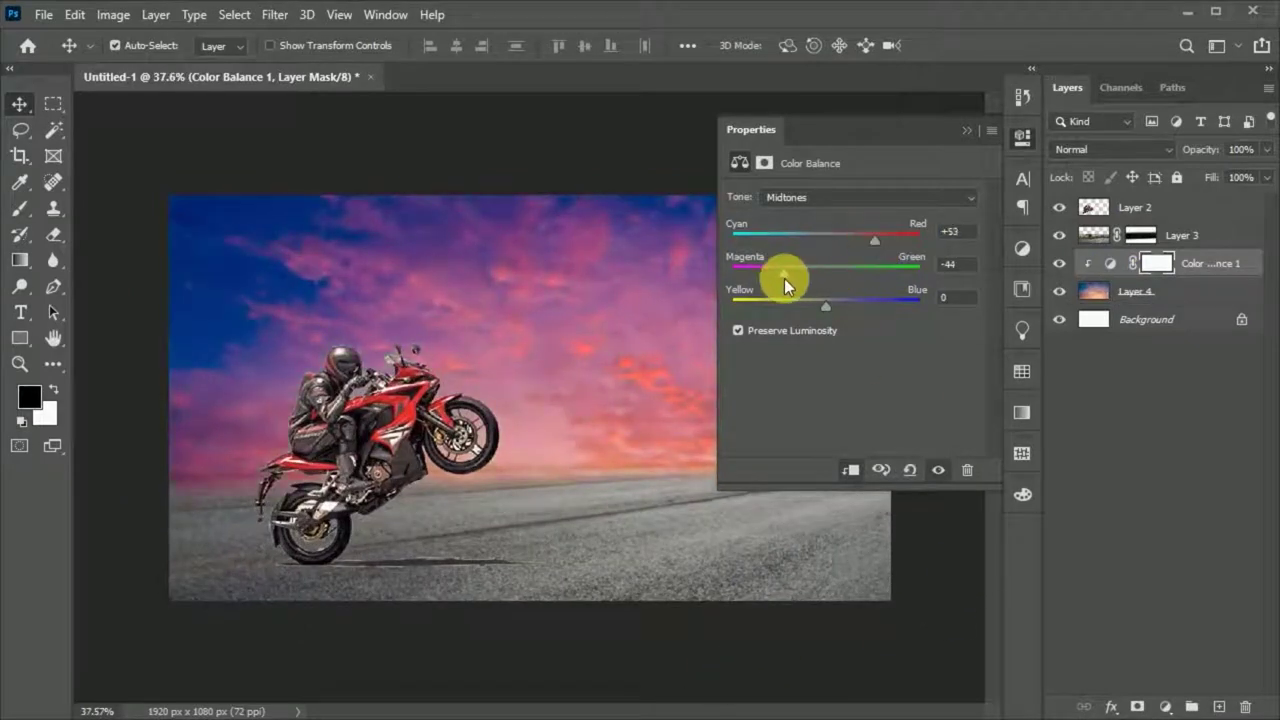
- Copy the Color Balance to the road with midtones +53 red, +22 green, −3 blue, then mask Layer 2
drag(1094, 237, 1097, 240)
double_click(1110, 235)
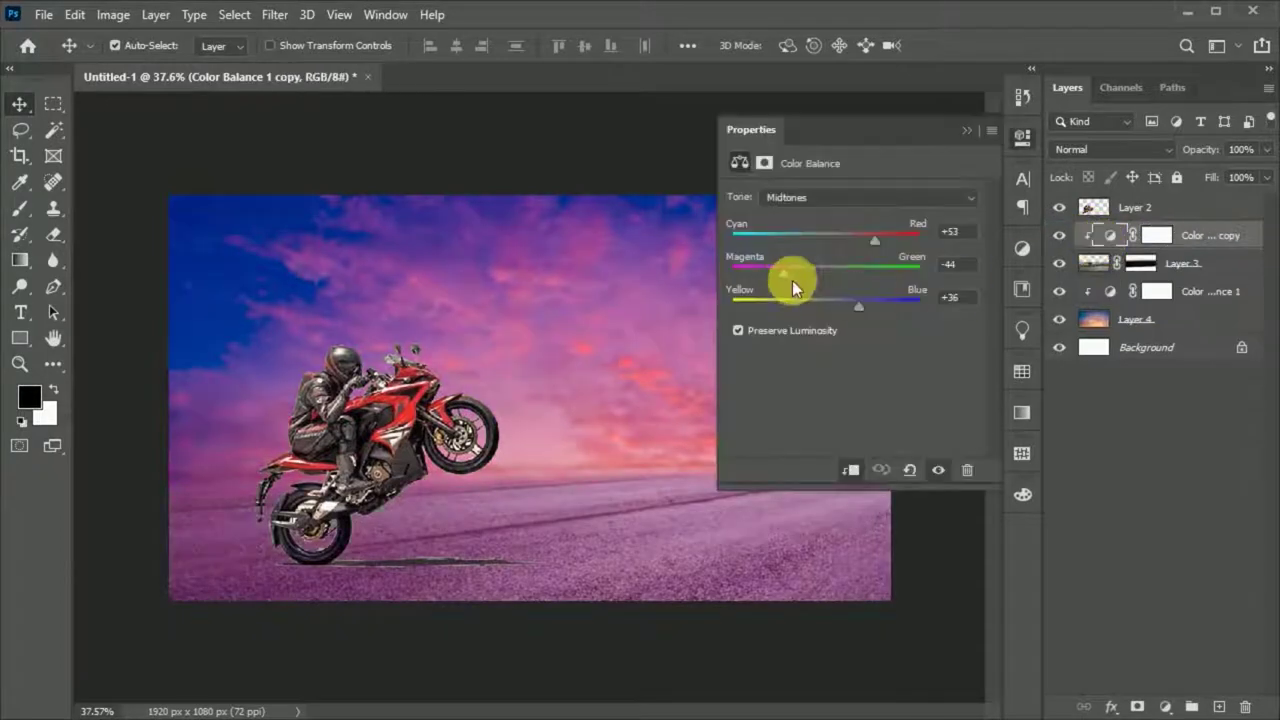
mouse_move(830, 272)
mouse_down()
mouse_move(846, 272)
mouse_move(783, 306)
mouse_move(823, 305)
mouse_up()
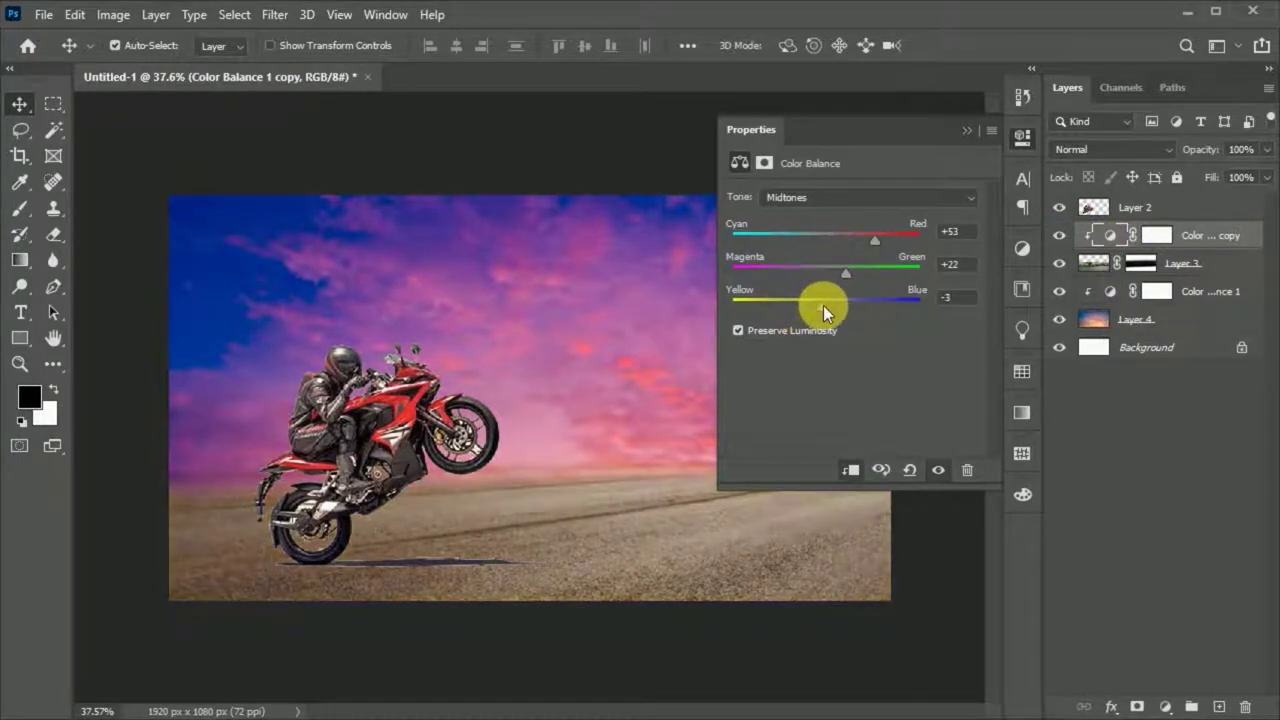
click(1160, 470)
scroll(545, 505, down, 1)
scroll(545, 505, up, 2)
click(1094, 210)
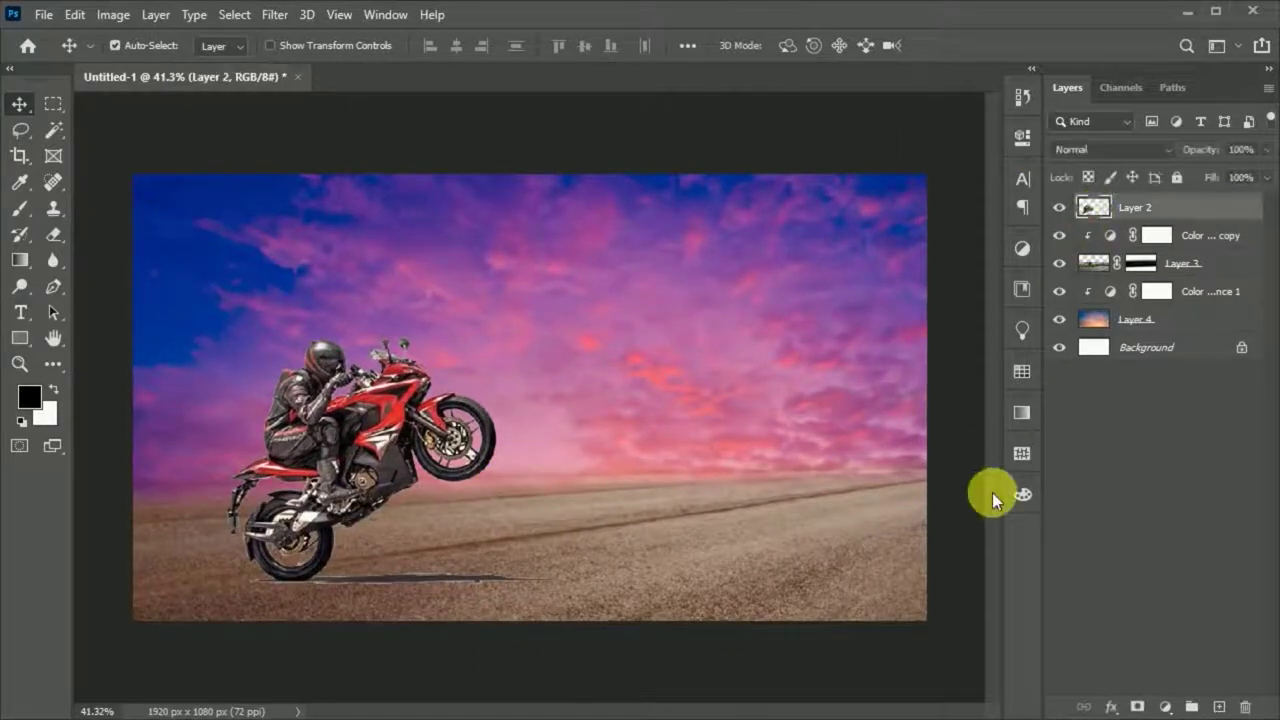
click(1137, 706)
- Paint a soft black dab on a new Layer 5 below the bike and squash it flat
click(20, 208)
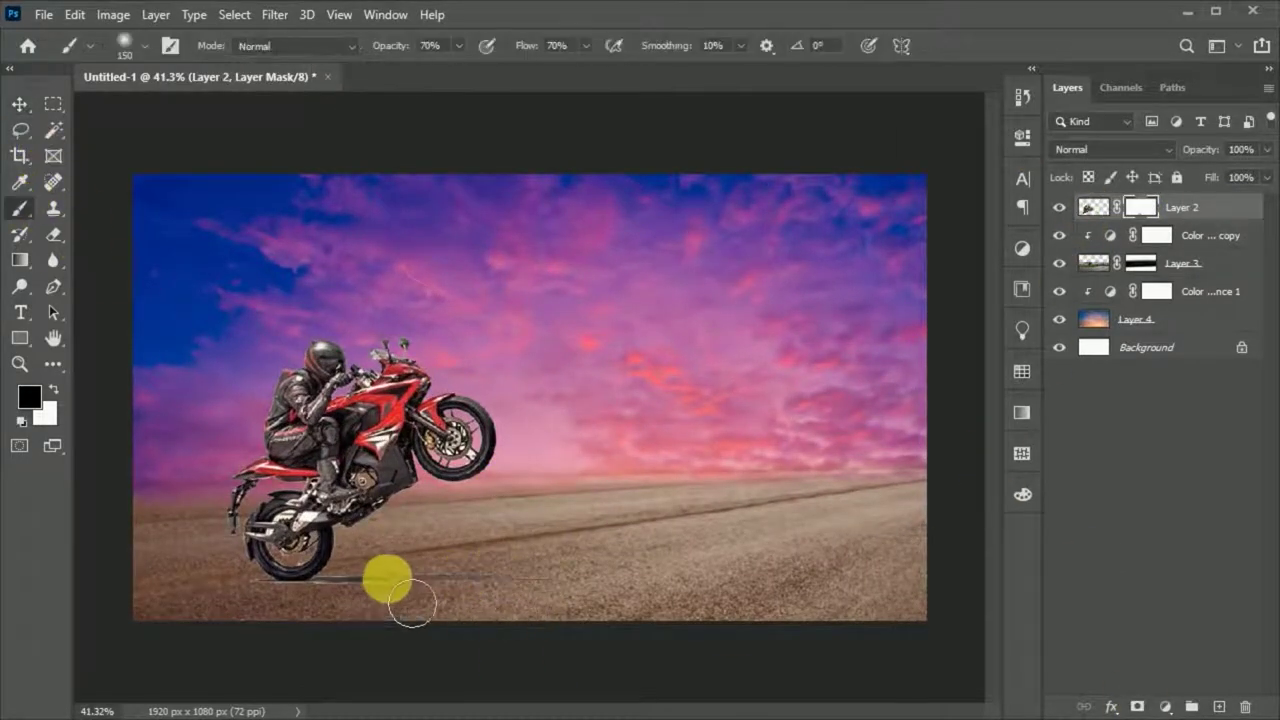
ctrl+click(1218, 706)
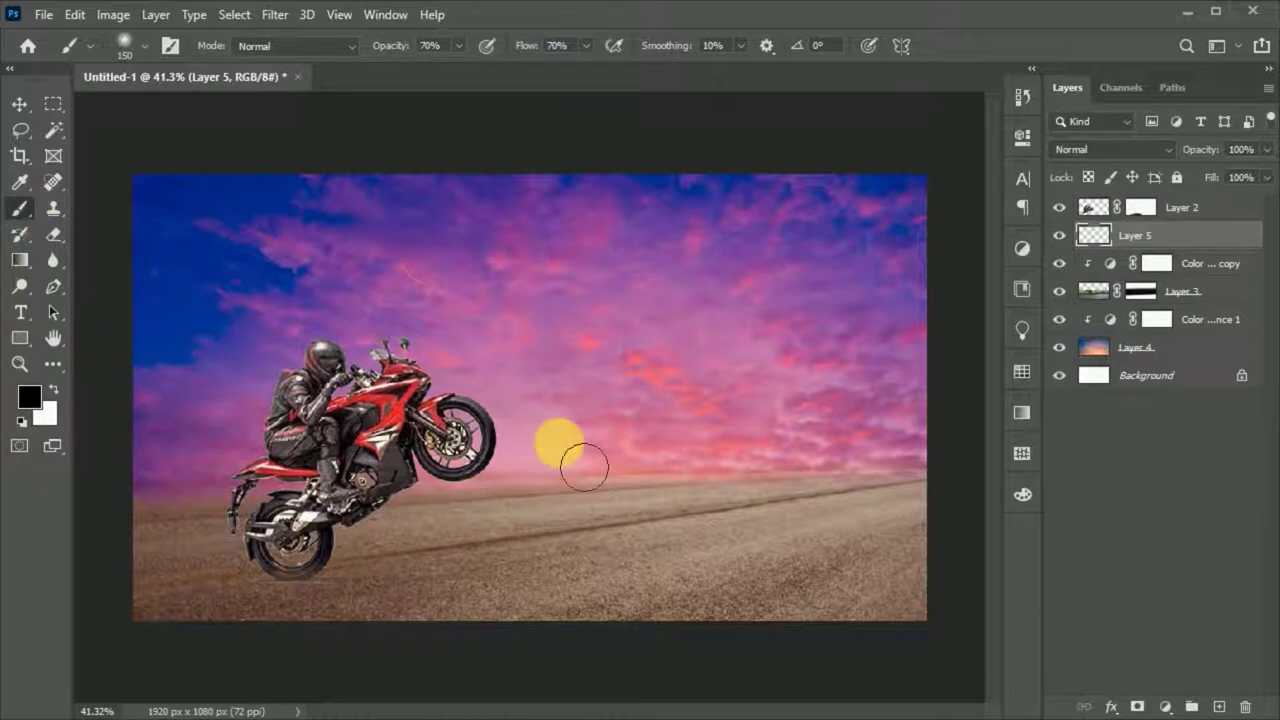
click(626, 461)
click(19, 104)
key(ctrl+t)
mouse_move(626, 263)
mouse_down()
mouse_move(678, 587)
mouse_move(386, 571)
mouse_up()
scroll(386, 571, up, 2)
drag(600, 604, 277, 600)
scroll(300, 615, up, 2)
mouse_move(521, 591)
mouse_down()
mouse_move(237, 586)
mouse_move(424, 568)
mouse_move(429, 514)
mouse_up()
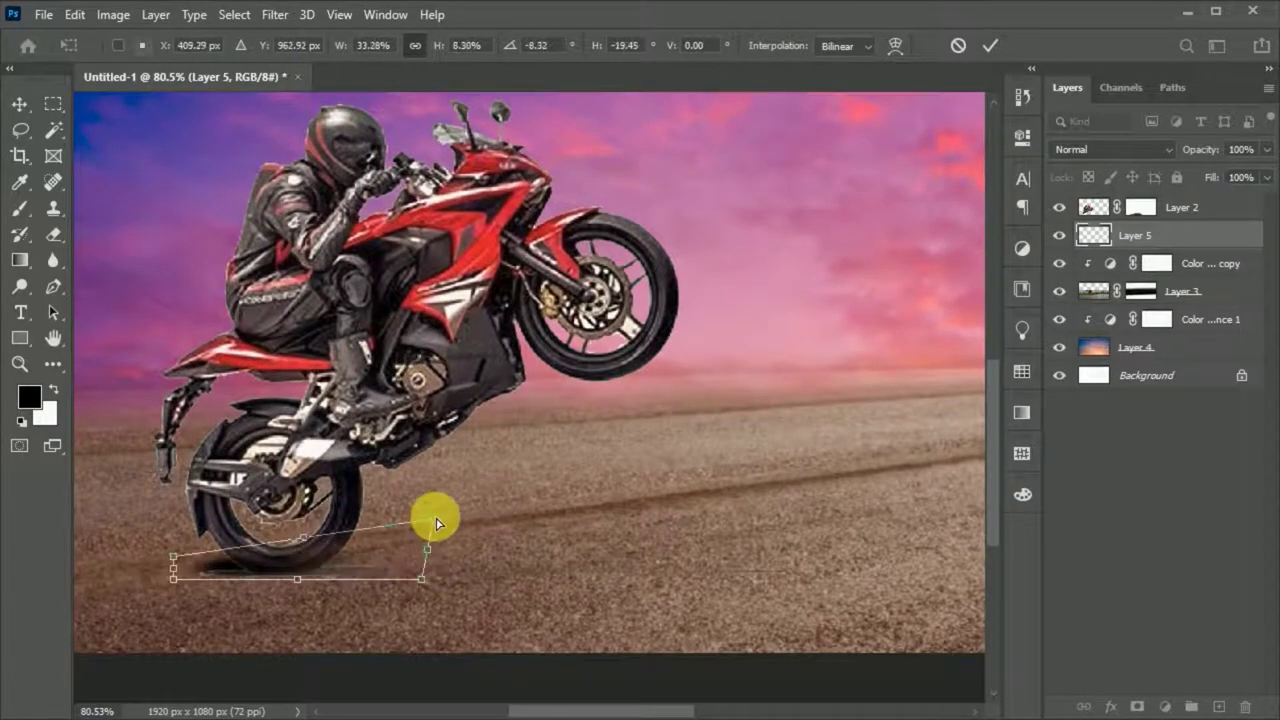
scroll(277, 606, up, 2)
click(990, 47)
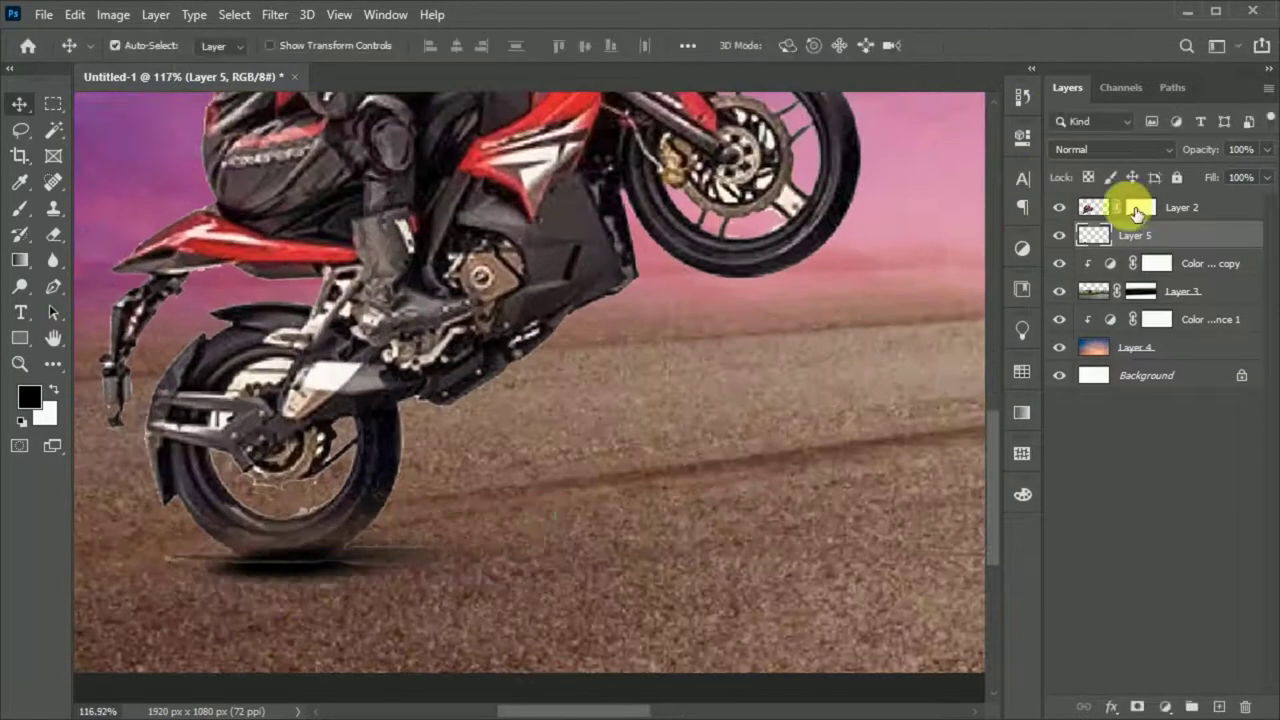
- Touch up Layer 2's mask, then skew and tilt the shadow under the rear wheel
click(1140, 207)
key(b)
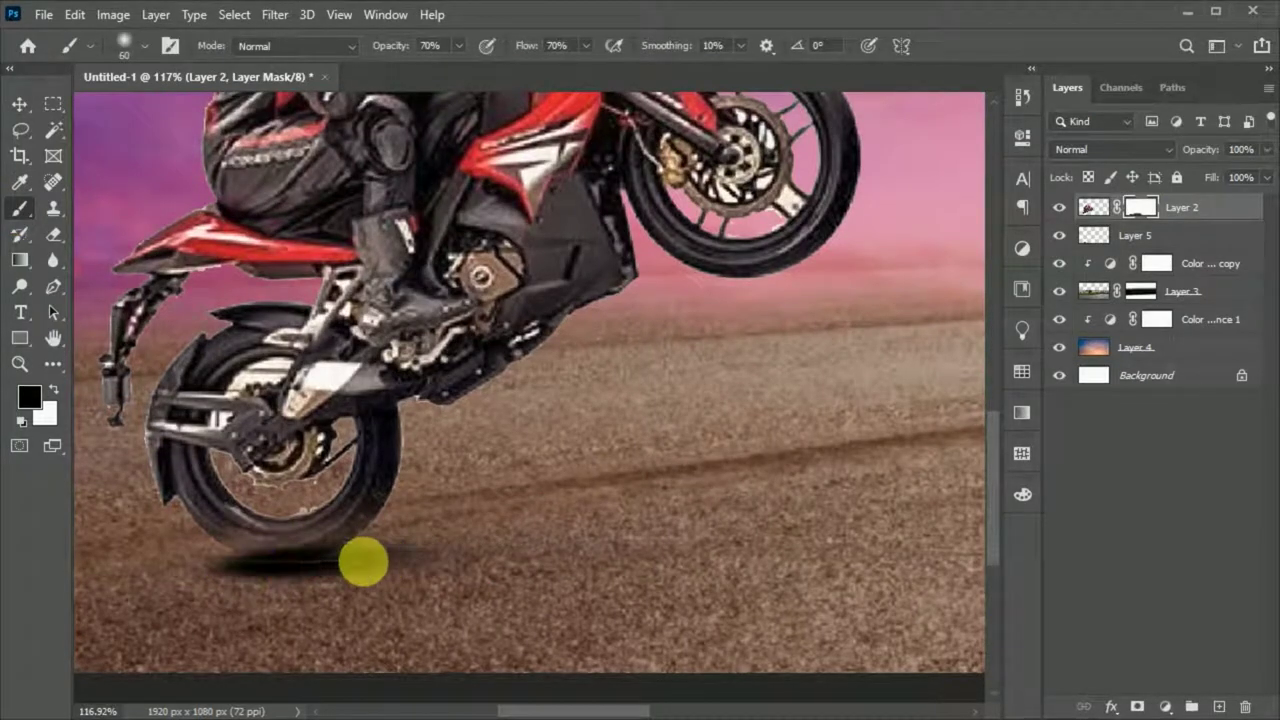
key(v)
key(alt+bracketleft)
key(ctrl+t)
mouse_move(543, 528)
mouse_down()
mouse_move(257, 583)
mouse_move(709, 575)
mouse_up()
click(990, 45)
key(ctrl+t)
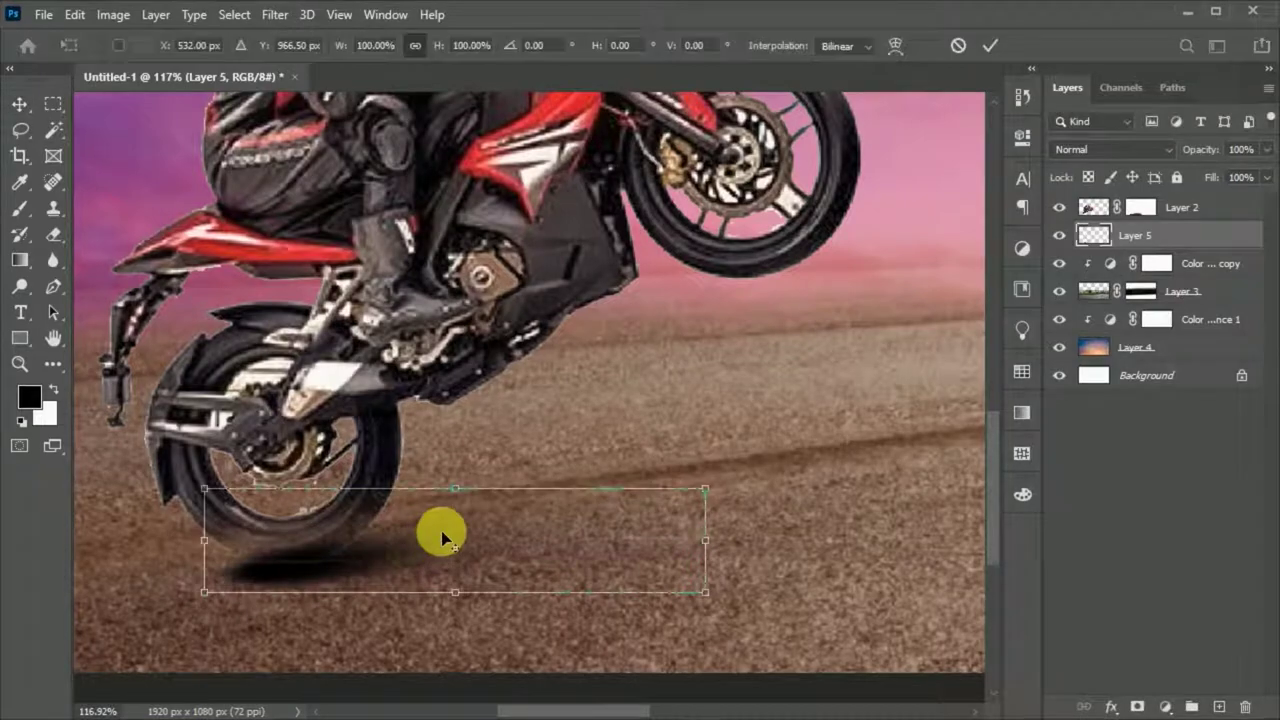
mouse_move(718, 610)
mouse_down()
mouse_move(534, 560)
mouse_move(286, 557)
mouse_up()
key(Return)
scroll(712, 388, down, 5)
scroll(400, 560, down, 3)
key(alt+bracketright)
- Create Layer 6 and set up a dark blue-to-pink gradient
click(1218, 707)
click(25, 262)
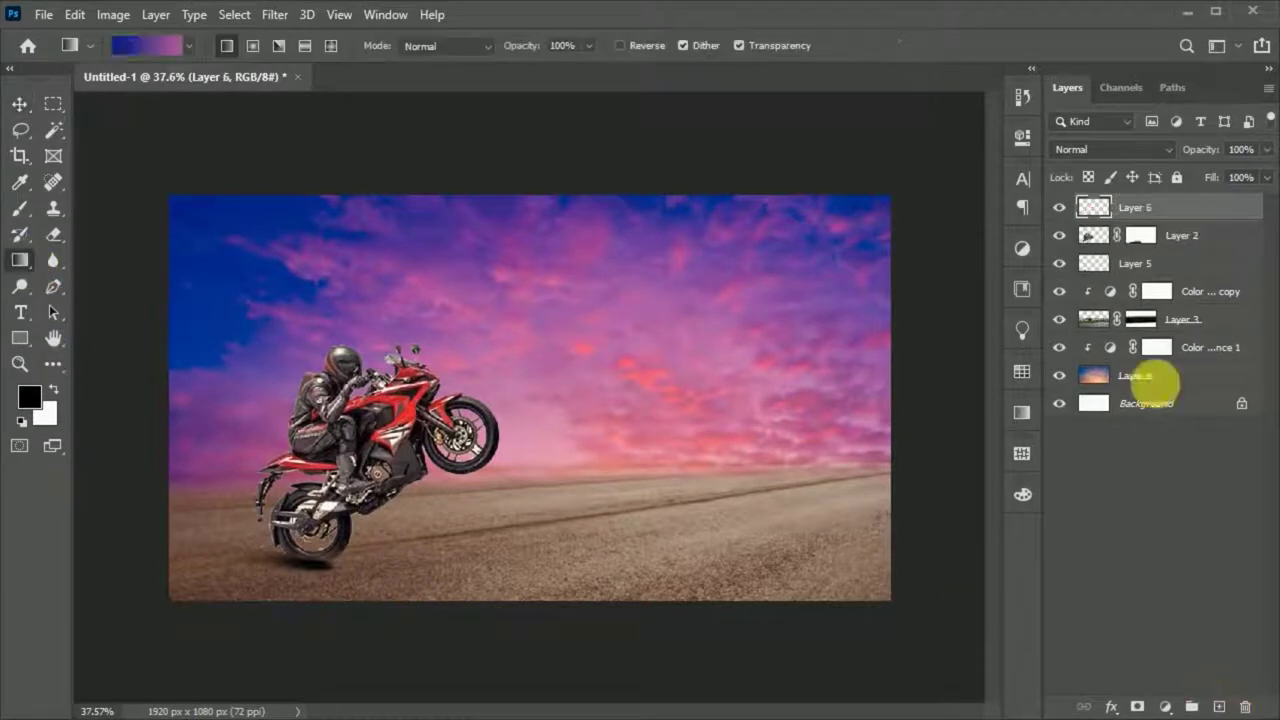
click(762, 593)
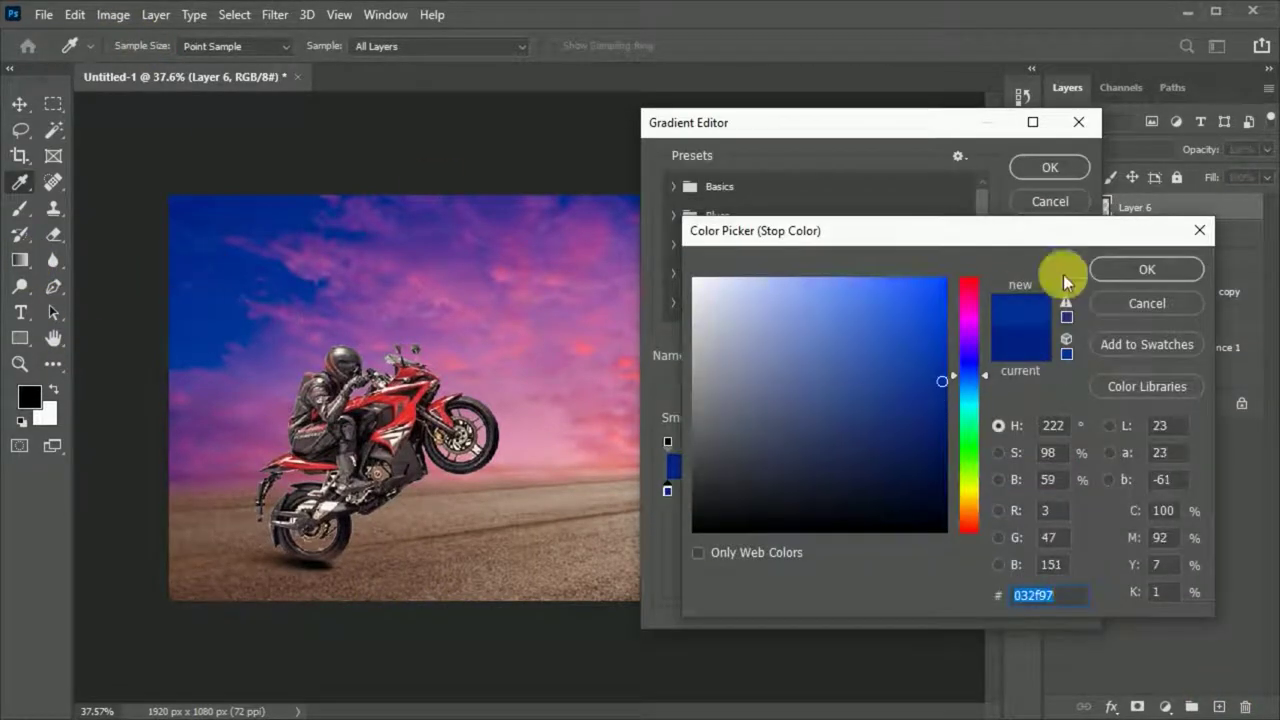
click(1063, 274)
click(1071, 490)
click(786, 577)
click(546, 289)
click(1063, 274)
click(1029, 171)
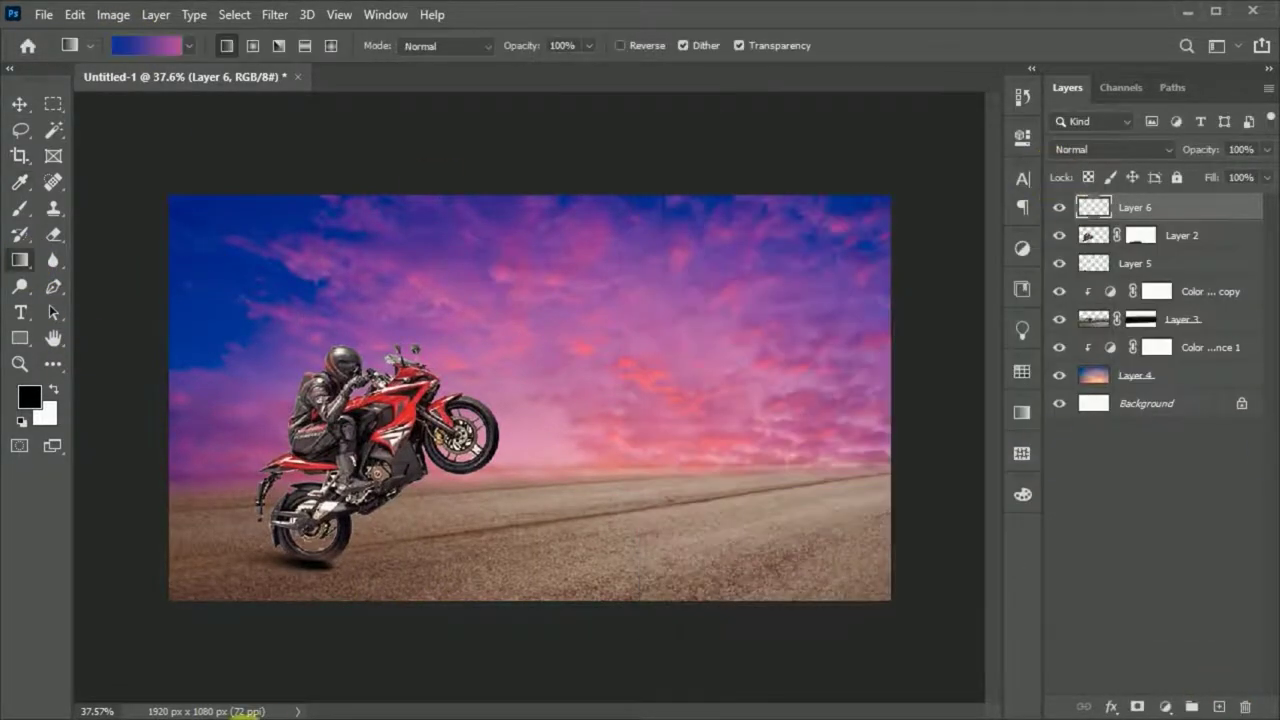
- Draw the gradient vertically across the canvas and blend it in Subtract at 50% opacity
drag(535, 335, 540, 420)
drag(529, 264, 531, 484)
key(v)
click(1110, 149)
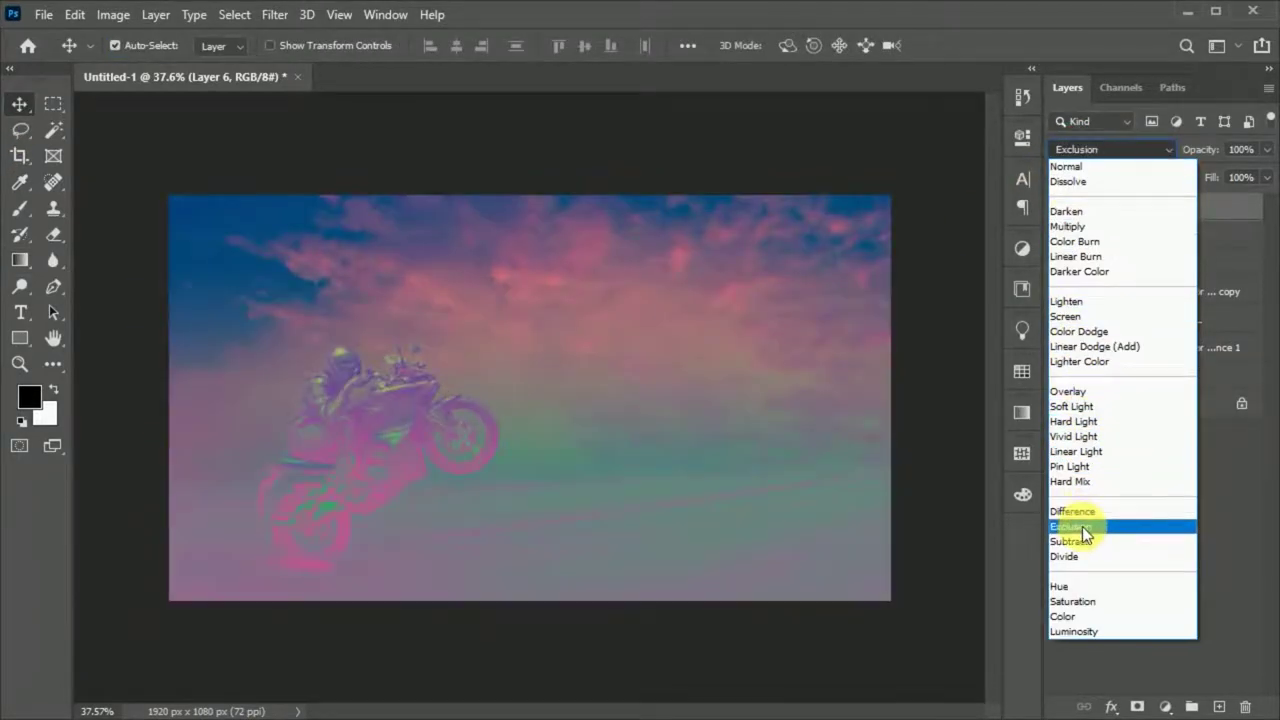
click(1077, 541)
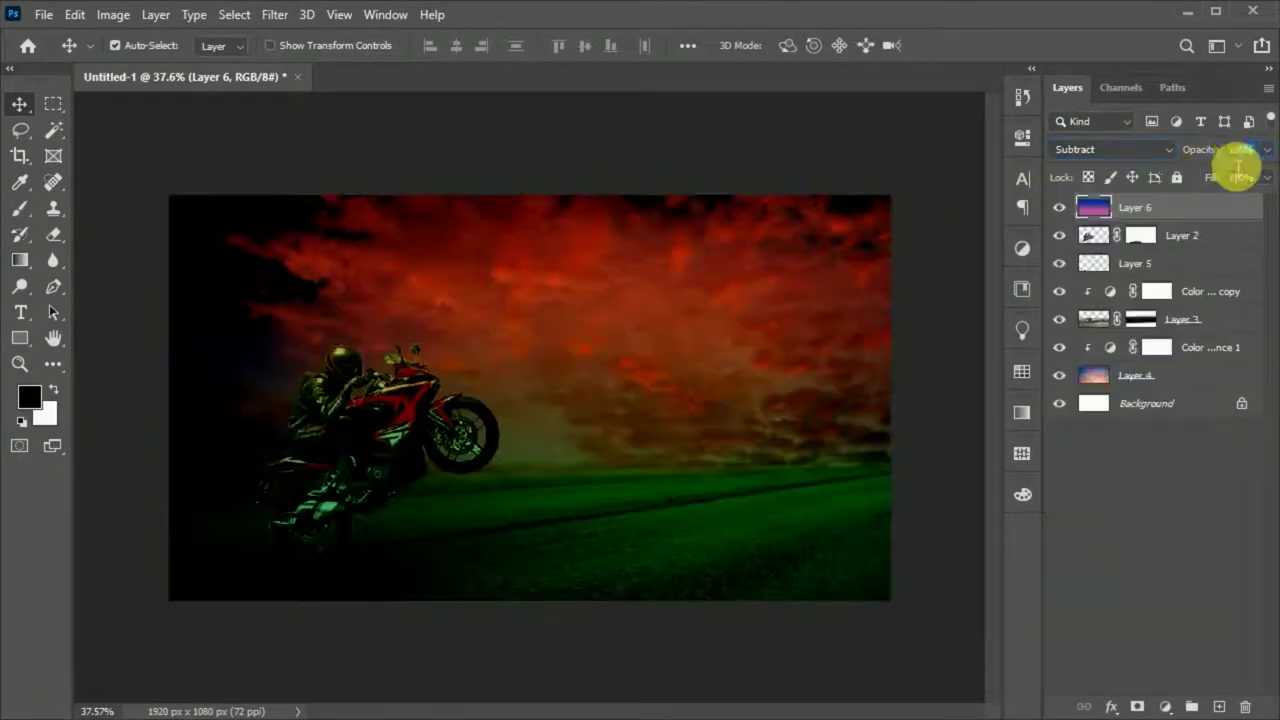
text(50)
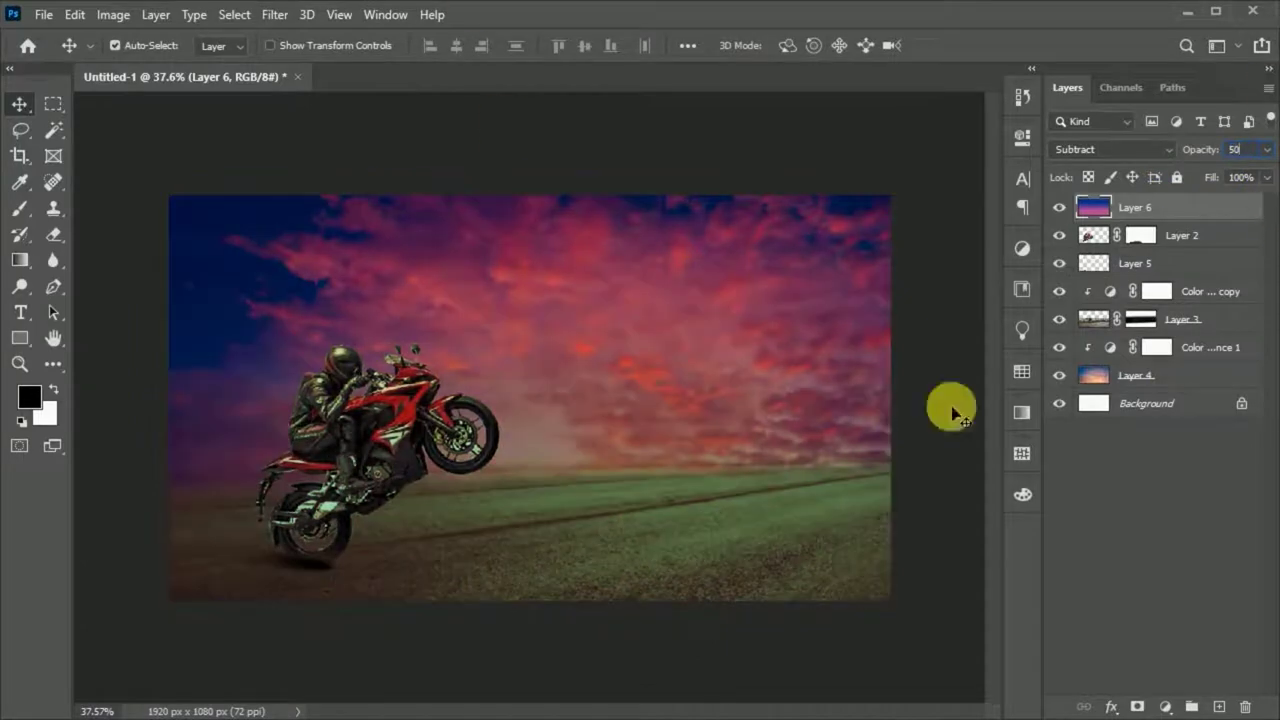
scroll(436, 508, up, 1)
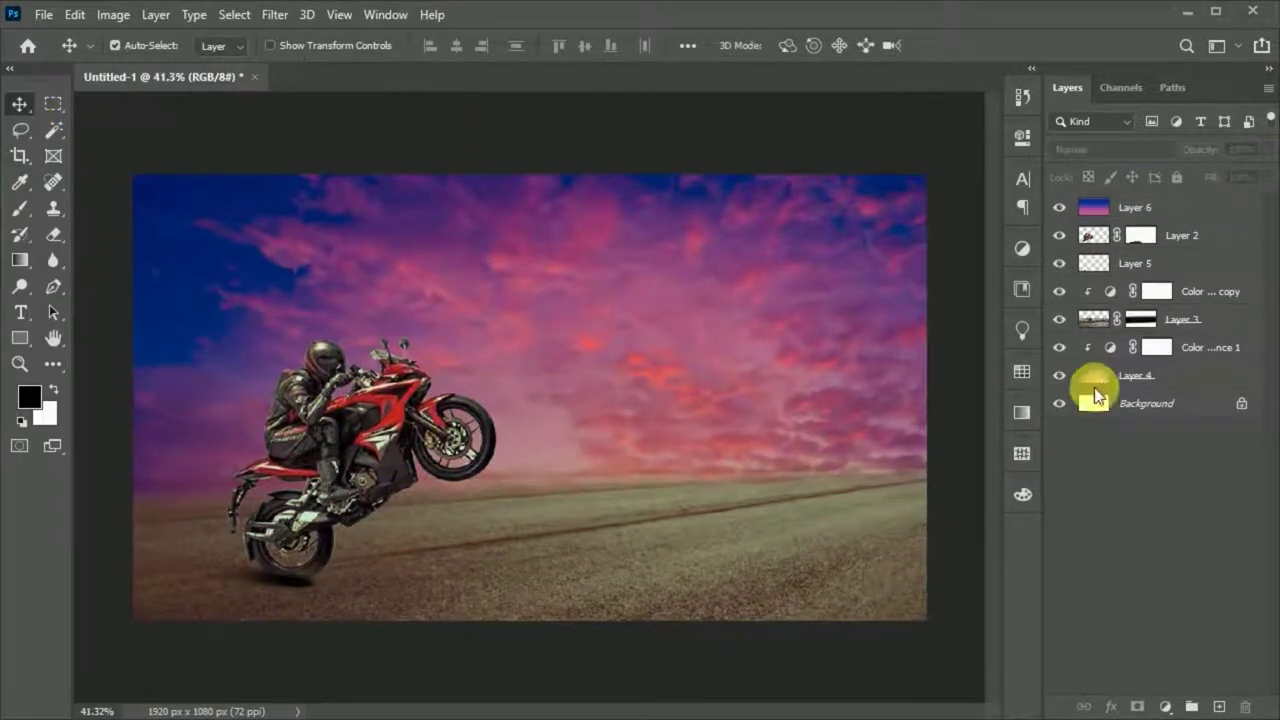
- Duplicate sky Layer 4, move the copy to the top and Gaussian-blur it heavily
click(1095, 389)
key(ctrl+j)
drag(1150, 387, 1137, 205)
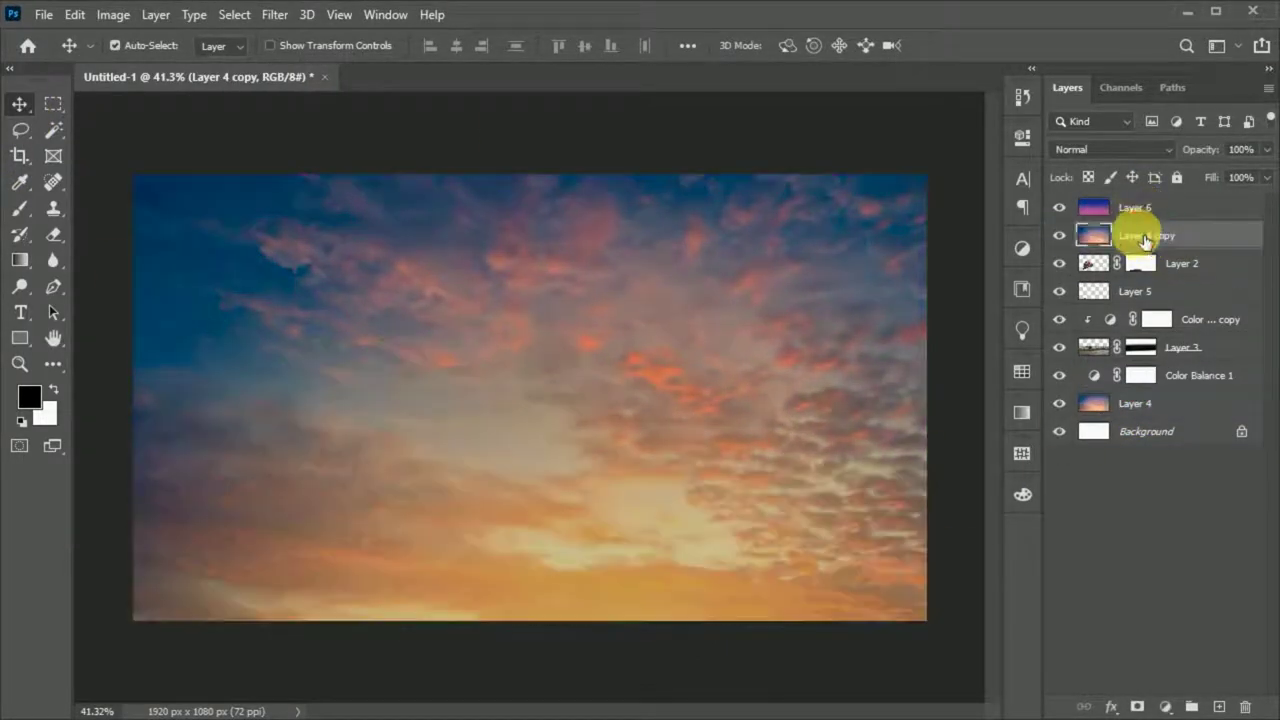
click(274, 14)
click(560, 316)
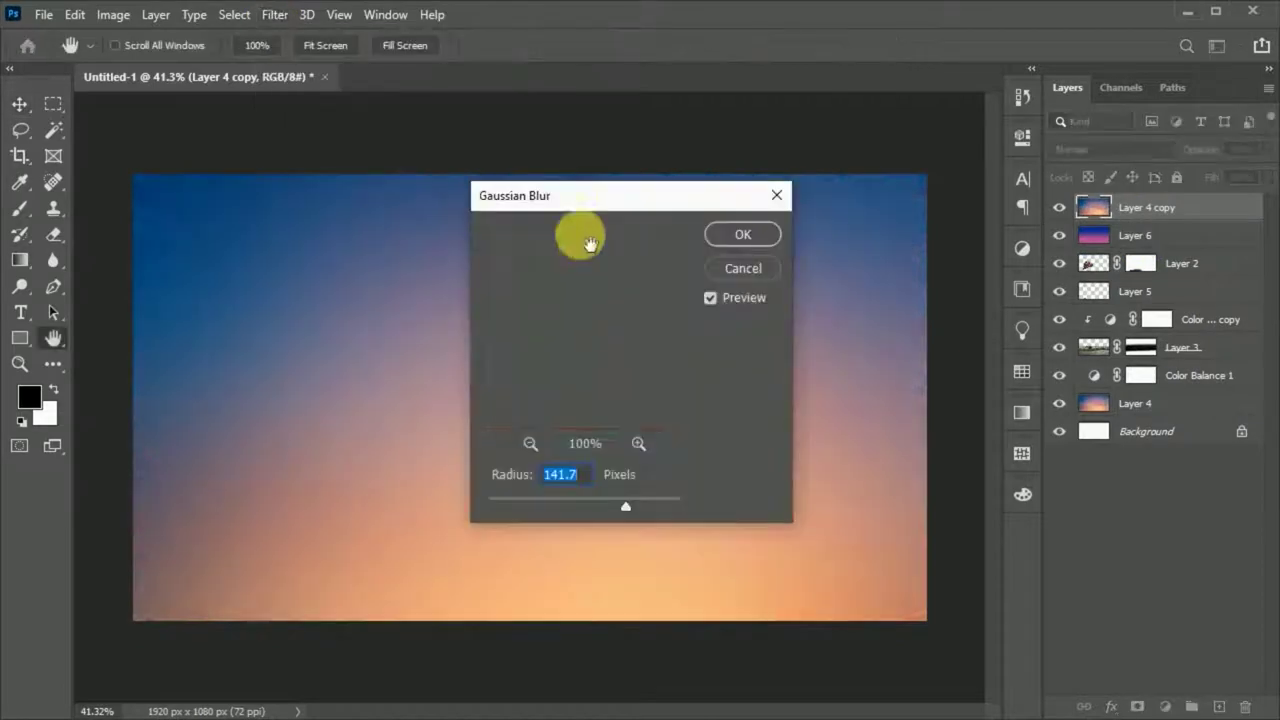
drag(571, 200, 840, 240)
drag(894, 540, 870, 538)
key(Return)
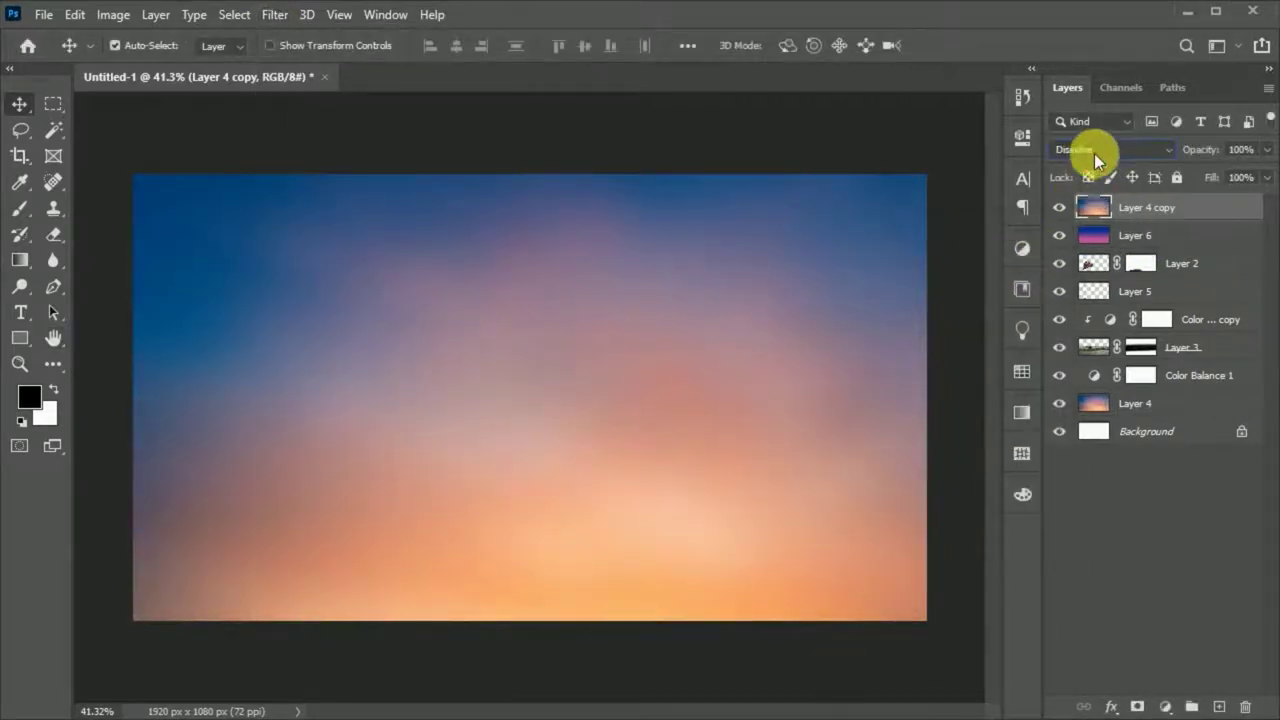
- Blend the blurred sky copy in Overlay mode at 79% opacity
click(1086, 152)
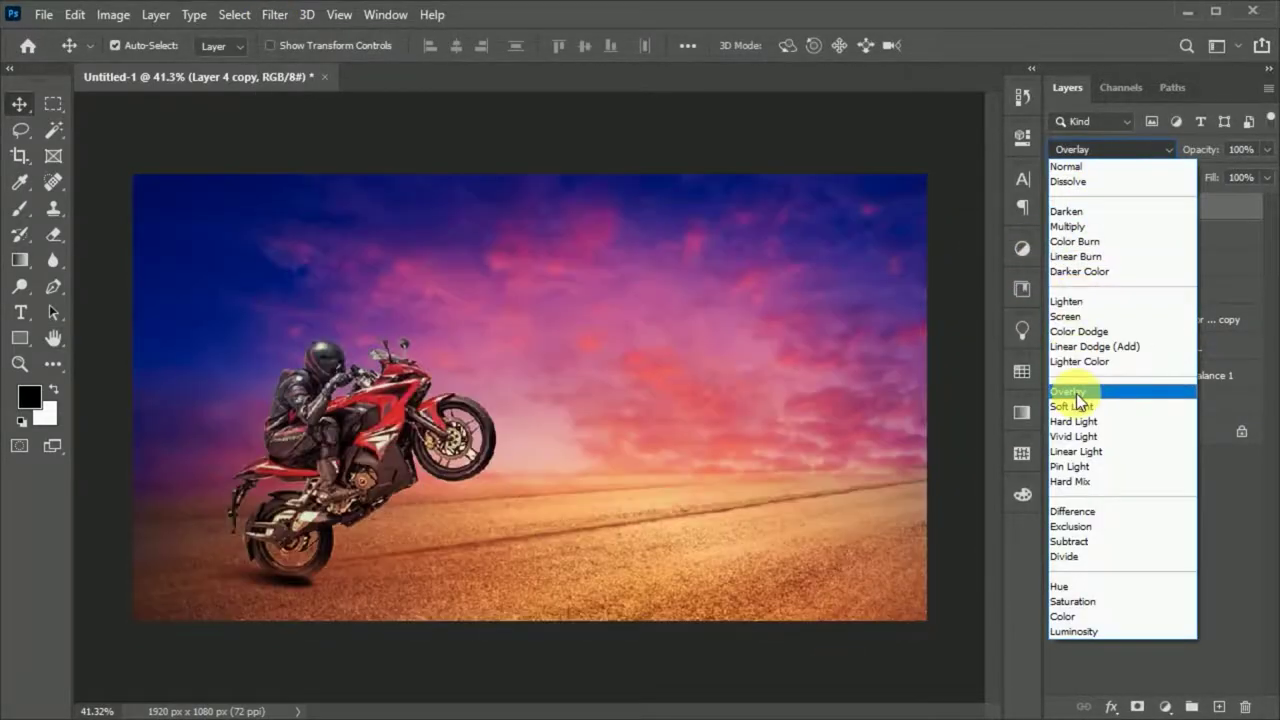
click(1068, 394)
drag(1243, 163, 1203, 190)
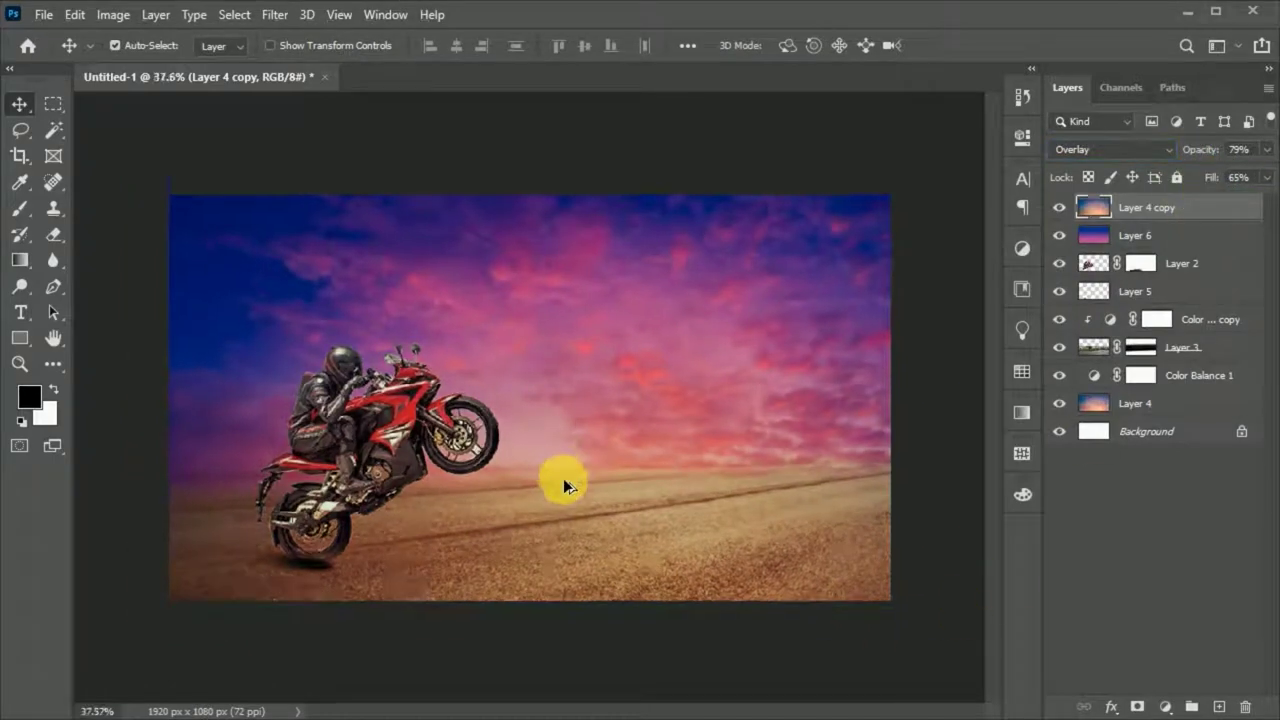
click(1094, 291)
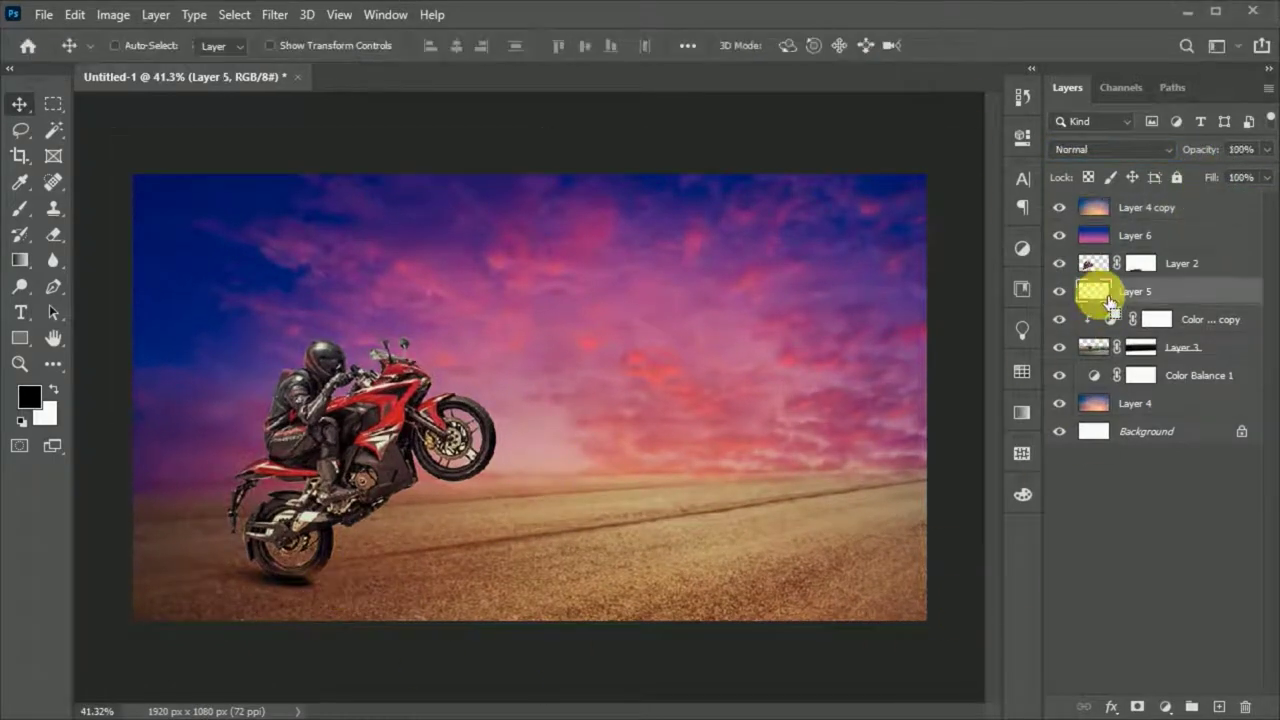
- Widen, flatten and slightly rotate the Layer 5 shadow under the rear tyre
key(ctrl+t)
scroll(229, 663, up, 1)
scroll(273, 600, up, 2)
scroll(280, 597, up, 2)
scroll(251, 634, up, 1)
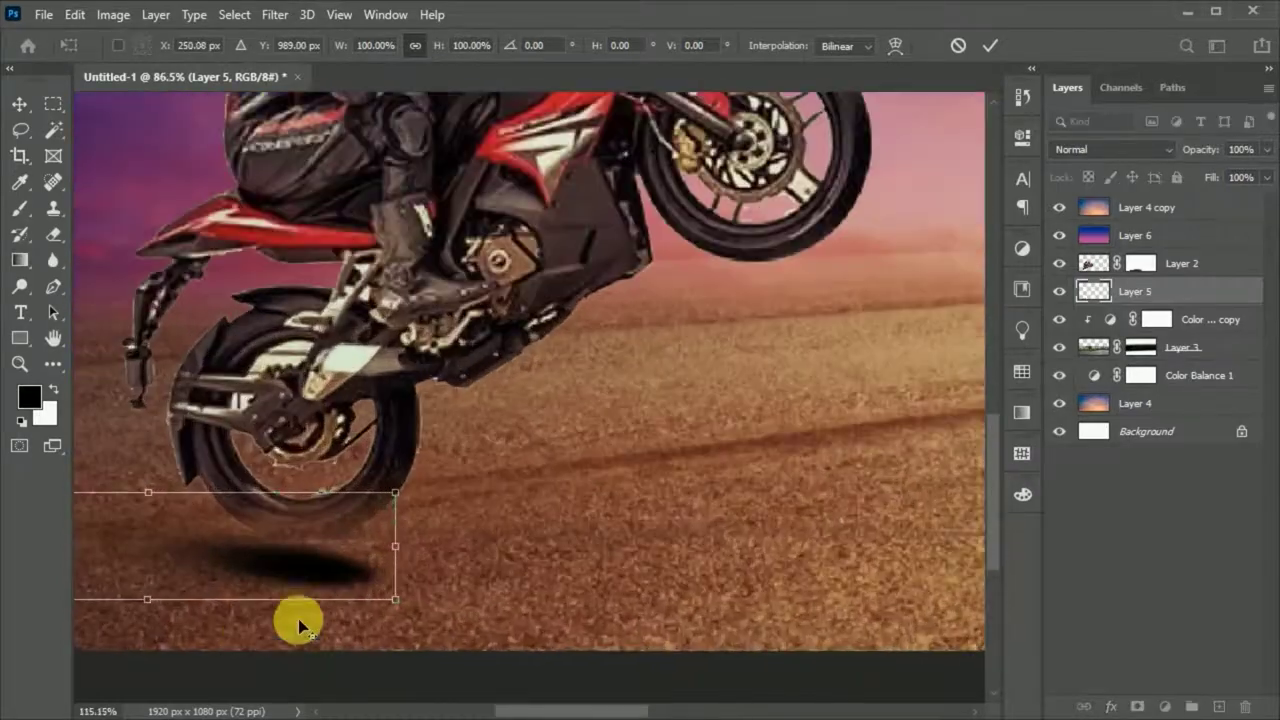
drag(409, 543, 555, 571)
mouse_move(229, 500)
mouse_down()
mouse_move(229, 538)
mouse_move(306, 557)
mouse_move(251, 551)
mouse_up()
drag(471, 586, 387, 563)
click(989, 45)
- Paint on Layer 2's mask with a smaller brush to reveal the rear tyre's bottom edge
click(1141, 263)
scroll(286, 586, up, 2)
click(19, 207)
drag(272, 537, 432, 521)
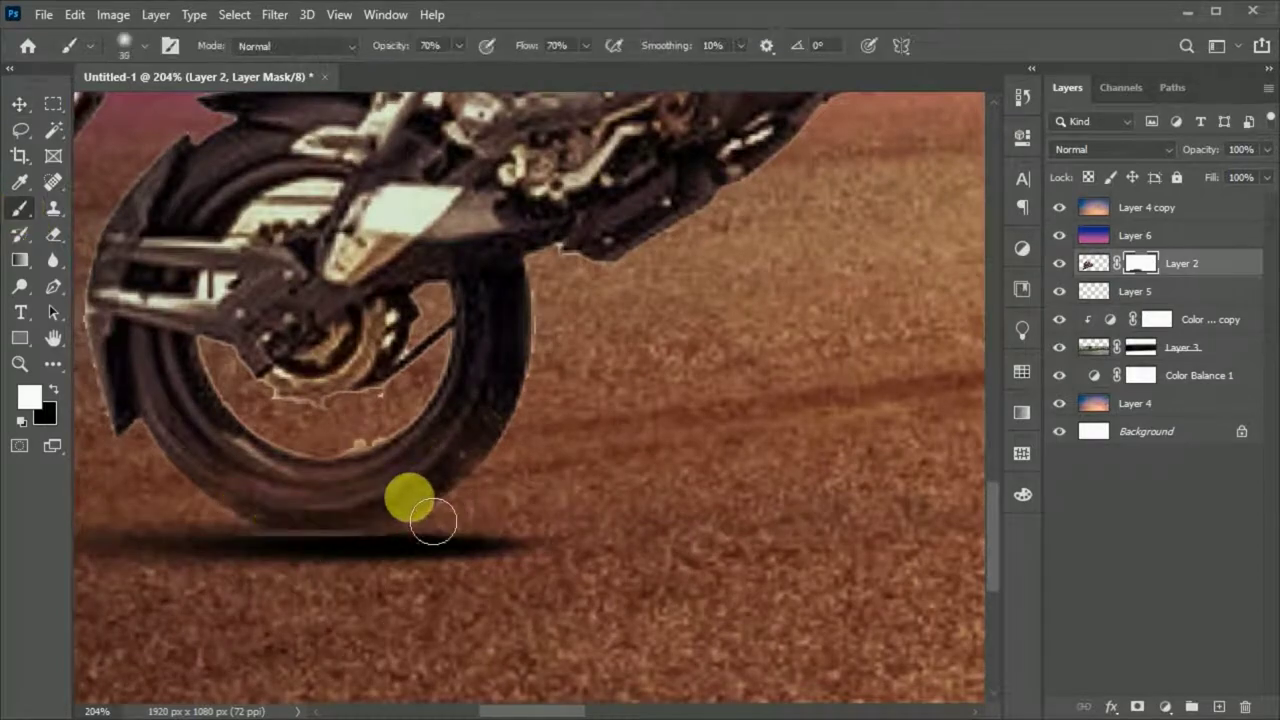
scroll(314, 557, up, 2)
scroll(266, 537, up, 1)
key(bracketleft)
key(bracketleft)
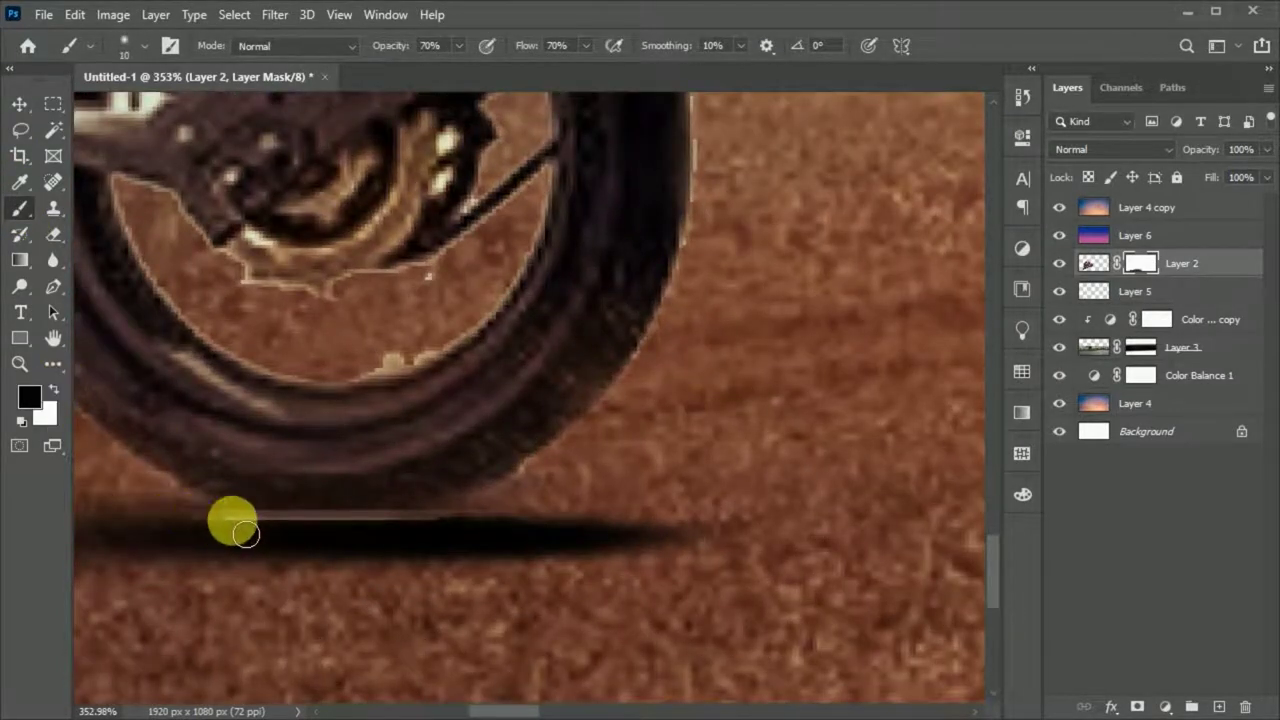
scroll(385, 535, down, 5)
- Select the blurred sky copy, Layer 4 copy, ready for a new adjustment layer
click(19, 104)
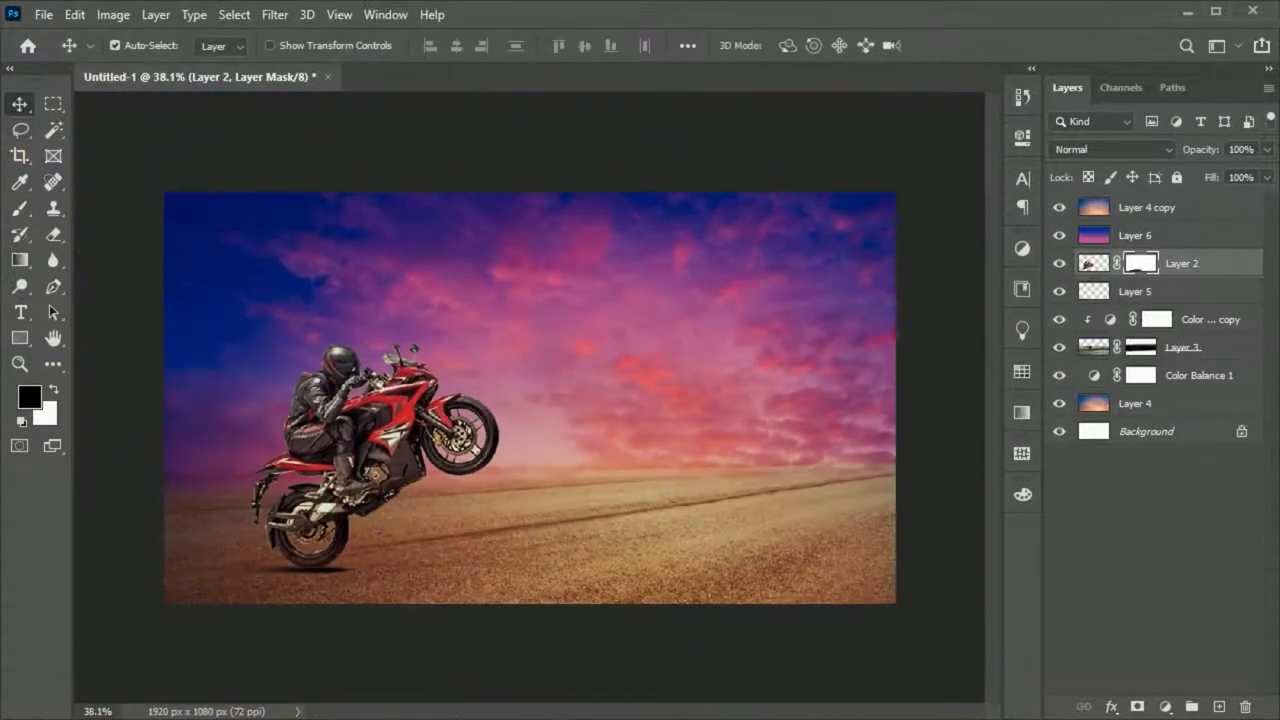
click(1142, 212)
click(1165, 707)
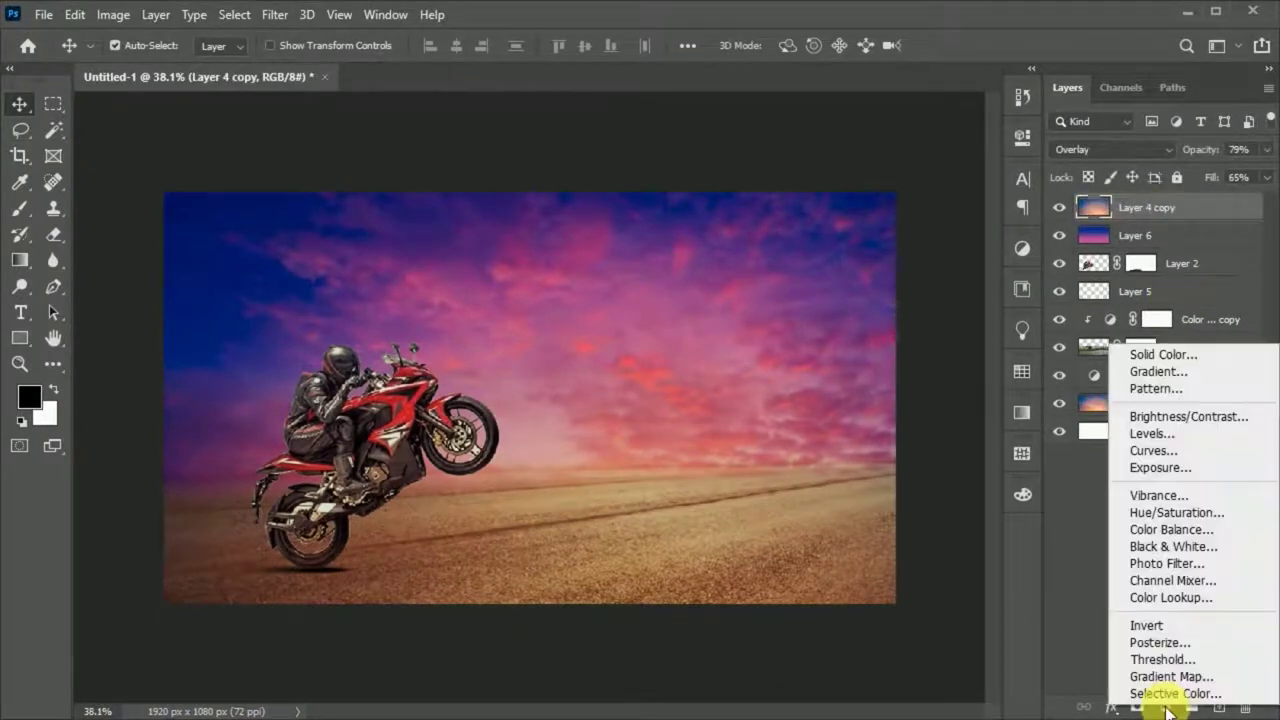
- Add a Color Balance 2 layer: tweak midtones, highlights red +23, shadows -2/-6/-36
click(1166, 530)
mouse_move(822, 238)
mouse_down()
mouse_move(767, 240)
mouse_move(843, 240)
mouse_move(799, 272)
mouse_up()
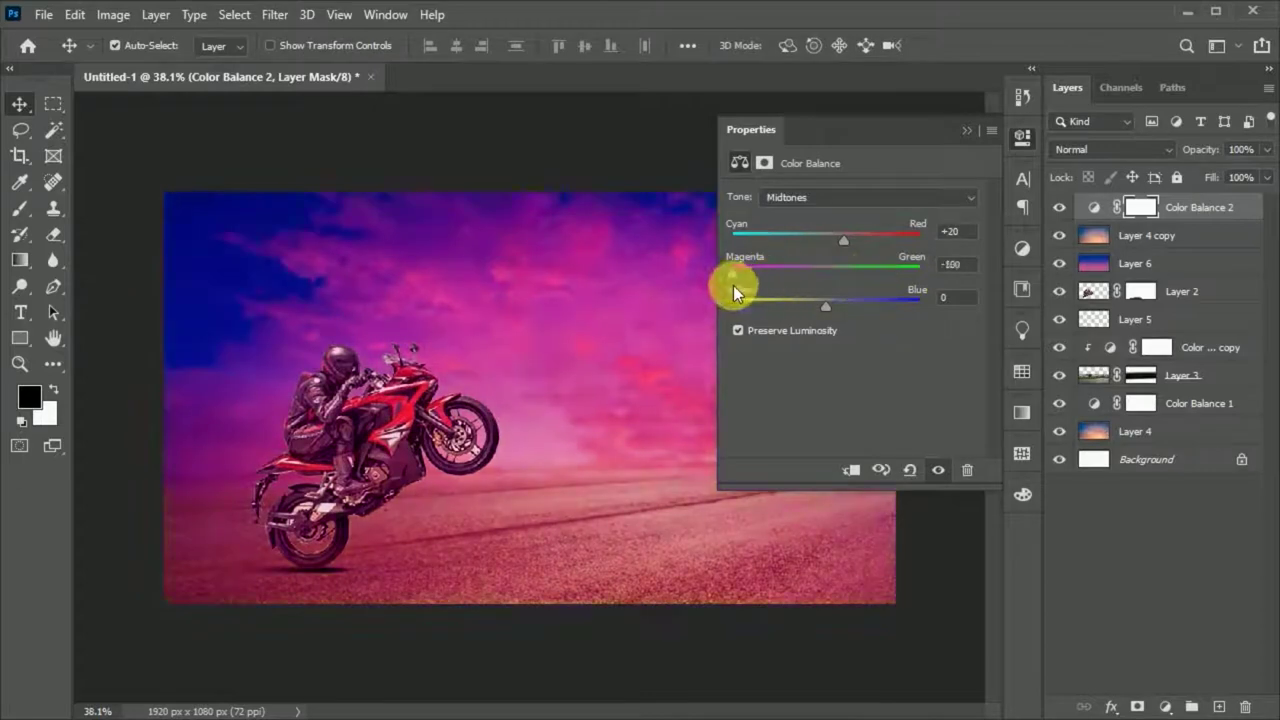
click(634, 561)
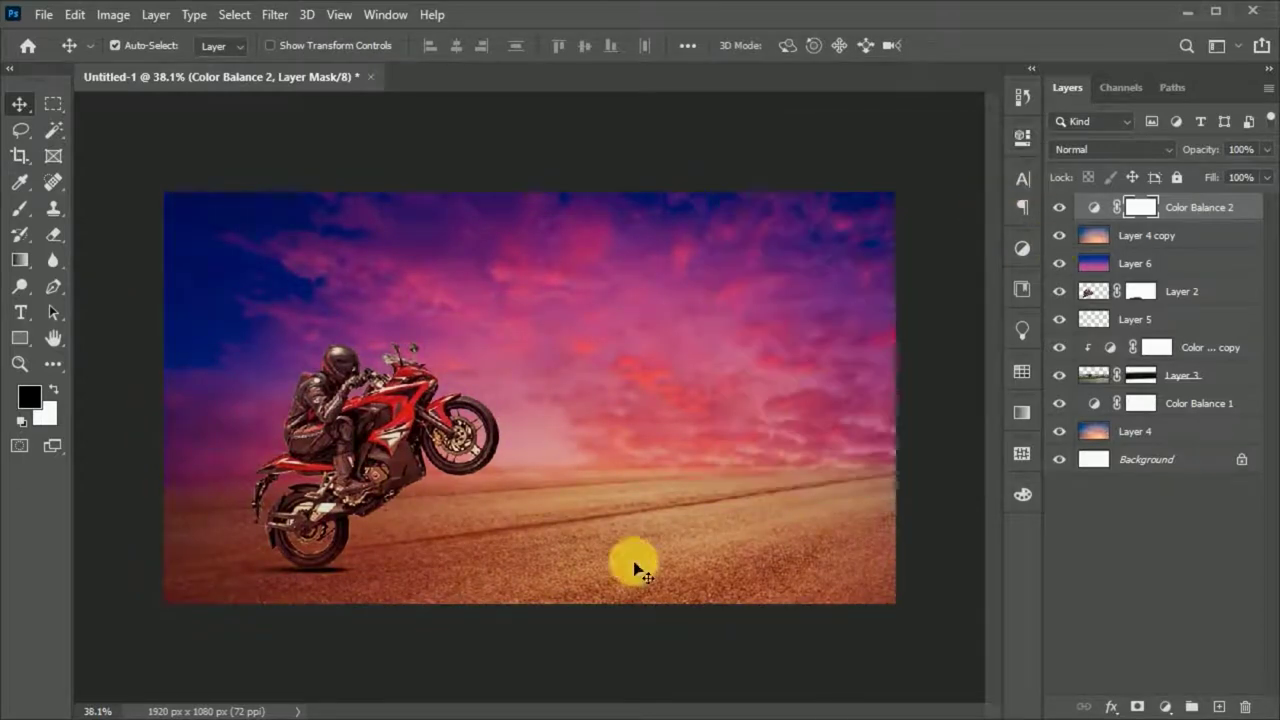
double_click(1096, 207)
click(868, 197)
click(794, 251)
drag(826, 272, 873, 286)
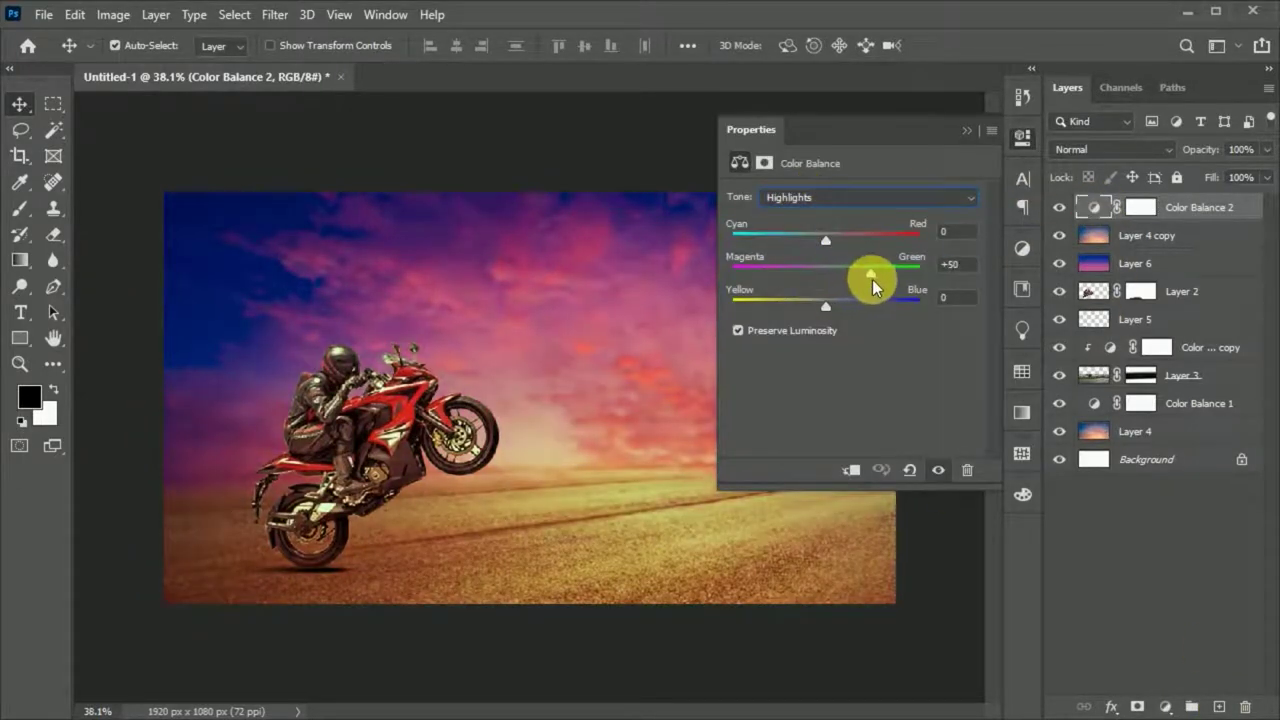
drag(865, 243, 847, 249)
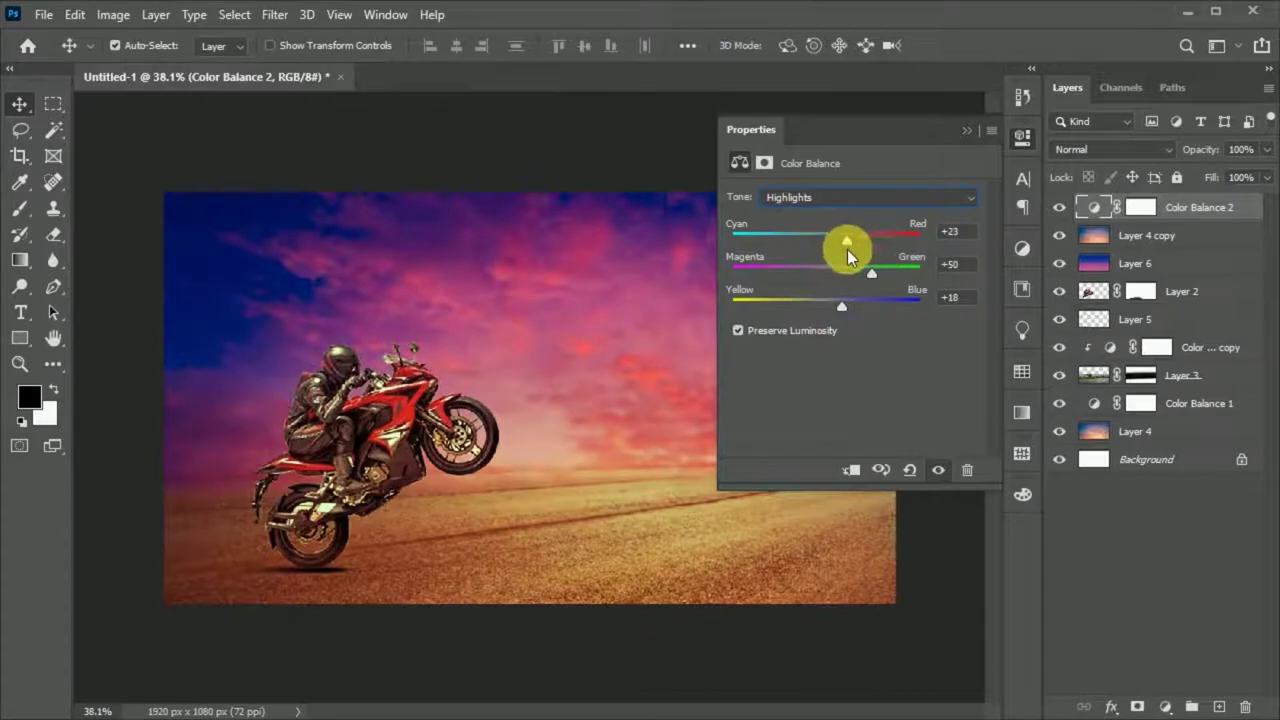
click(928, 200)
click(905, 213)
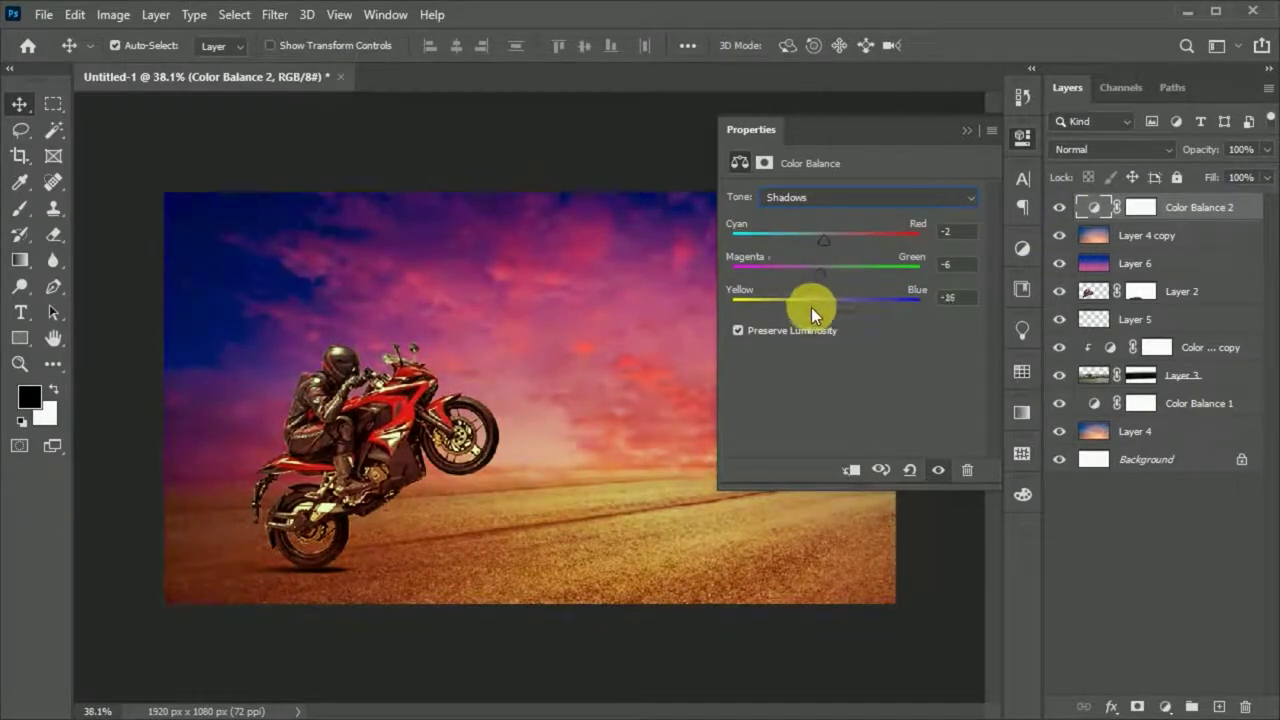
click(1081, 456)
- Add a Levels layer with input 6/1.00/234 and output 11–231
click(1166, 707)
click(1145, 455)
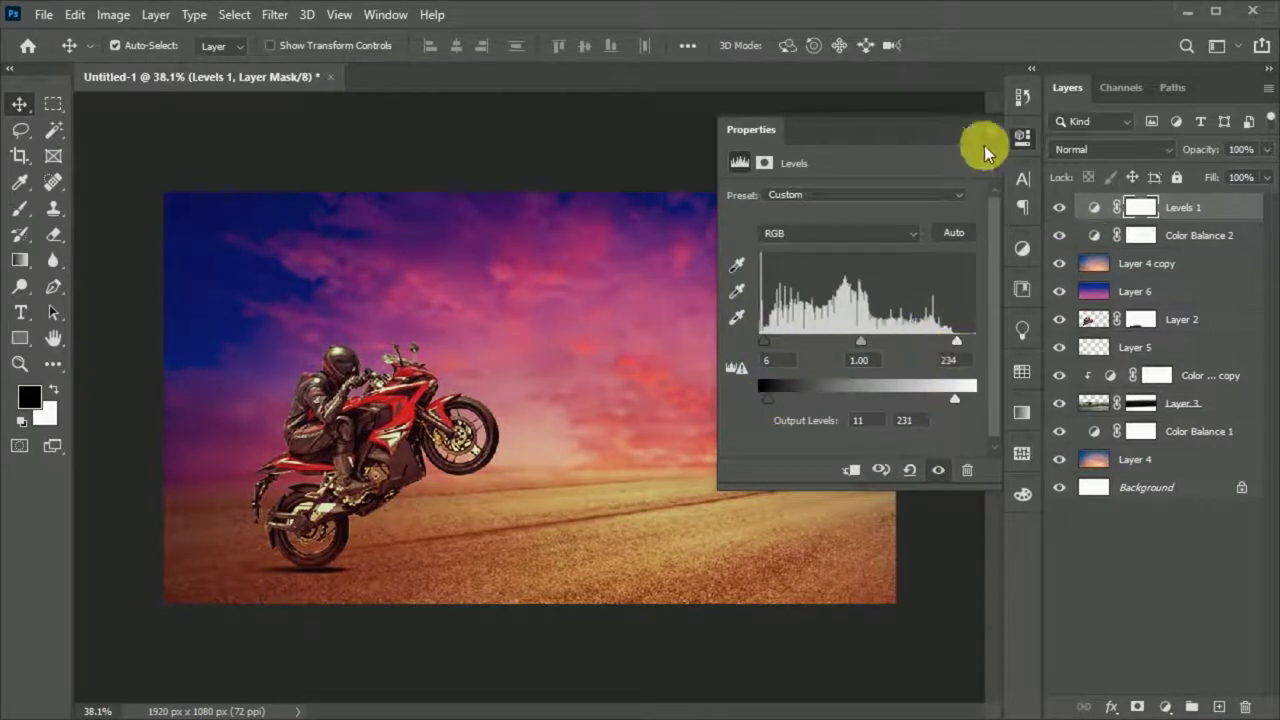
click(1022, 137)
click(527, 298)
click(1183, 207)
click(20, 314)
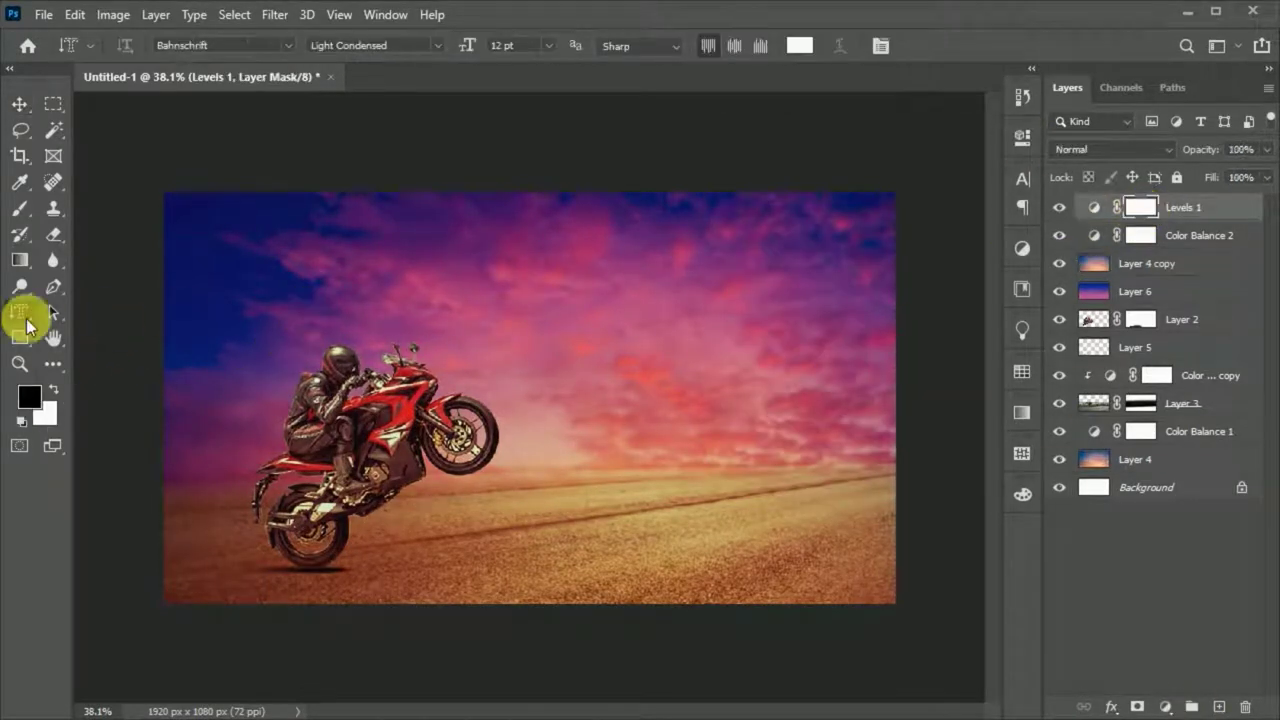
- Type 'NEVER TOO OLD TO RIDE ONE' in the sky and scale it into a large centred headline
click(350, 296)
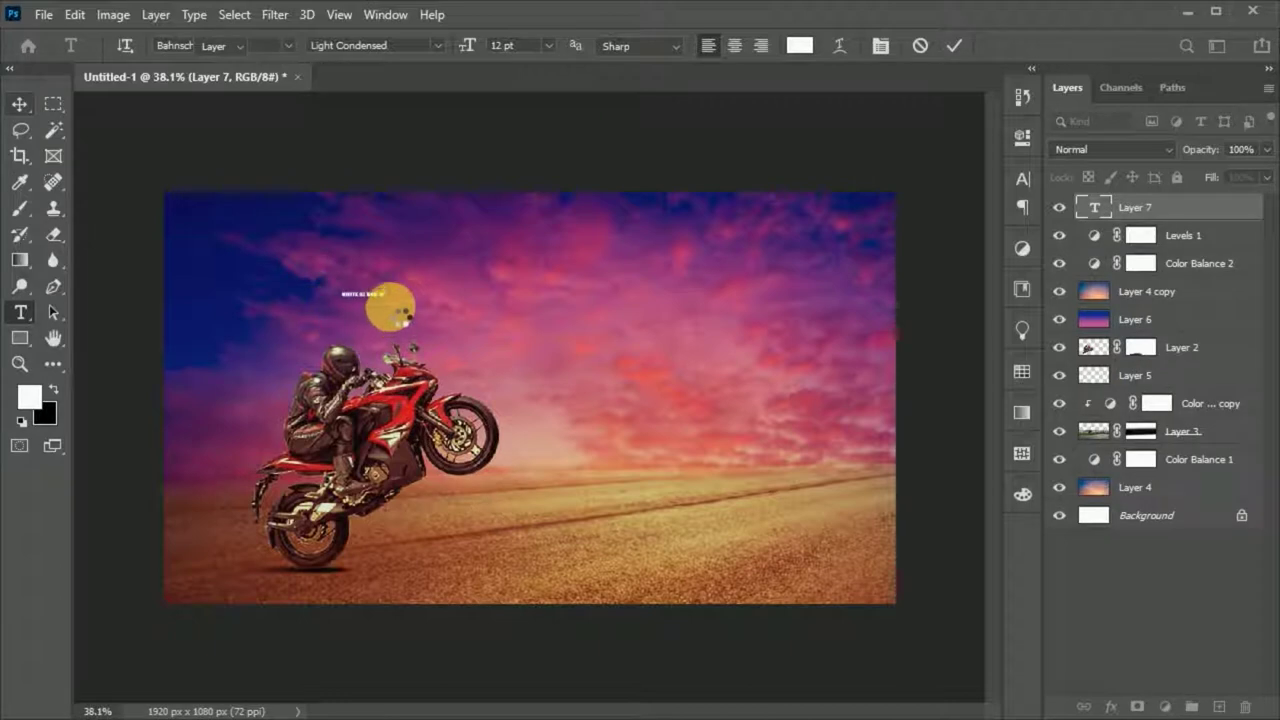
key(ctrl+Return)
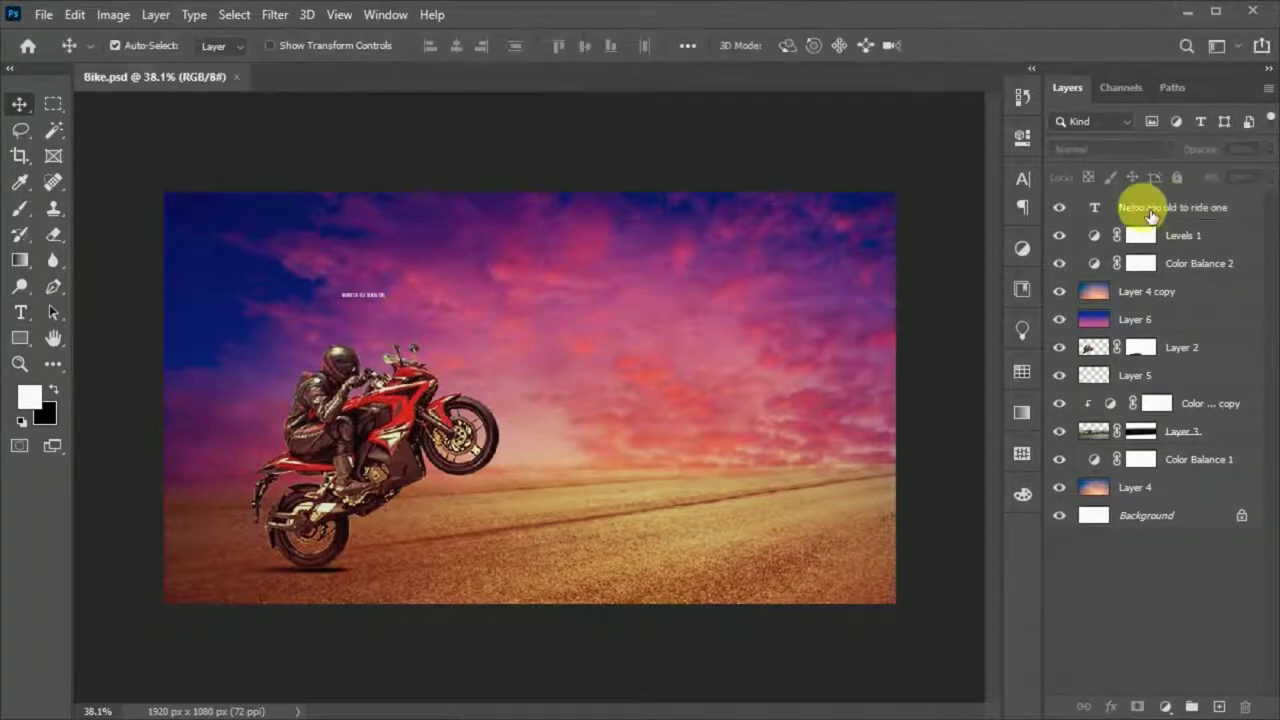
click(1107, 215)
key(ctrl+t)
drag(385, 298, 884, 360)
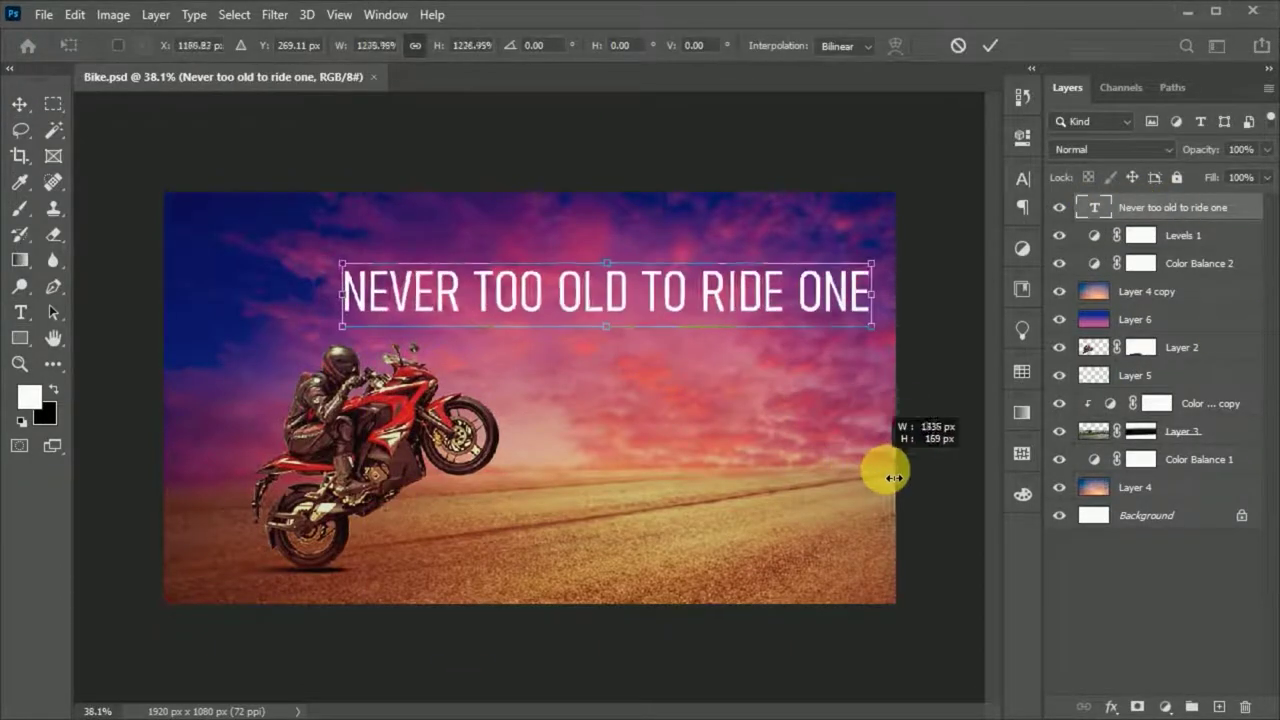
click(990, 47)
drag(571, 298, 759, 298)
mouse_move(670, 297)
mouse_down()
mouse_move(472, 283)
mouse_move(468, 336)
mouse_up()
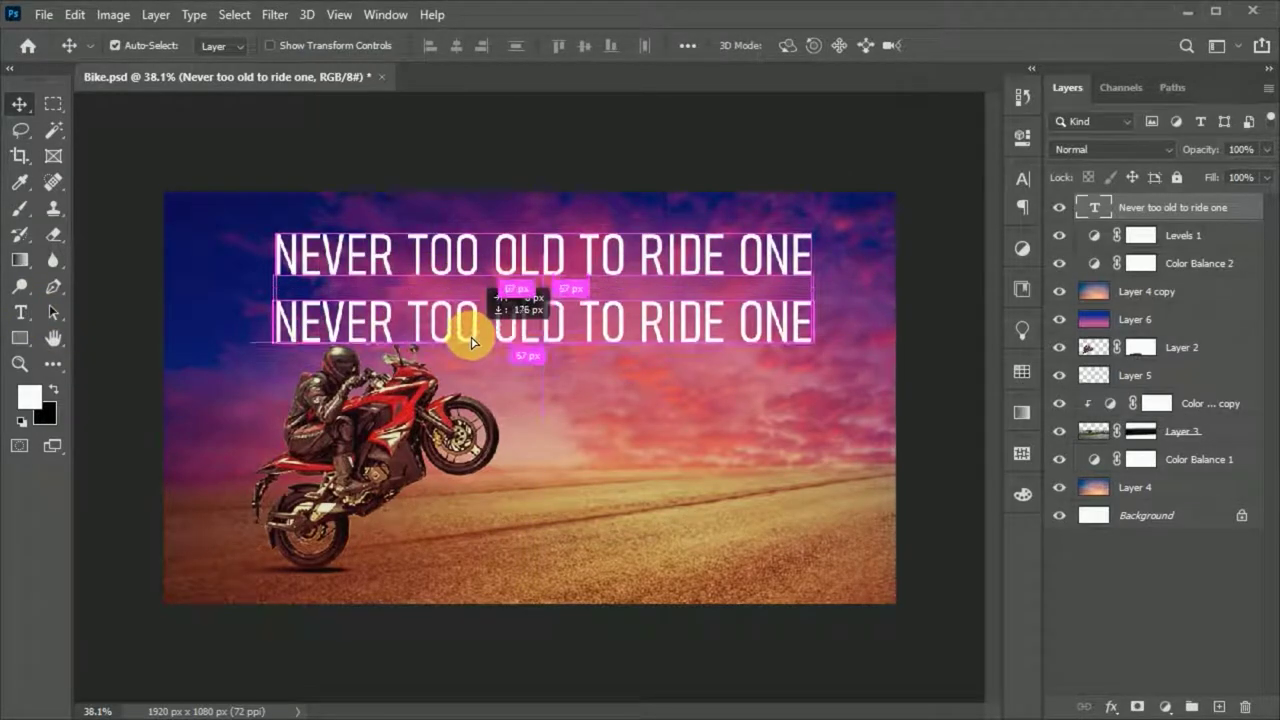
- Set the headline font to Bebas Neue Bold and Alt-drag a duplicate line below
key(ctrl+z)
click(1022, 178)
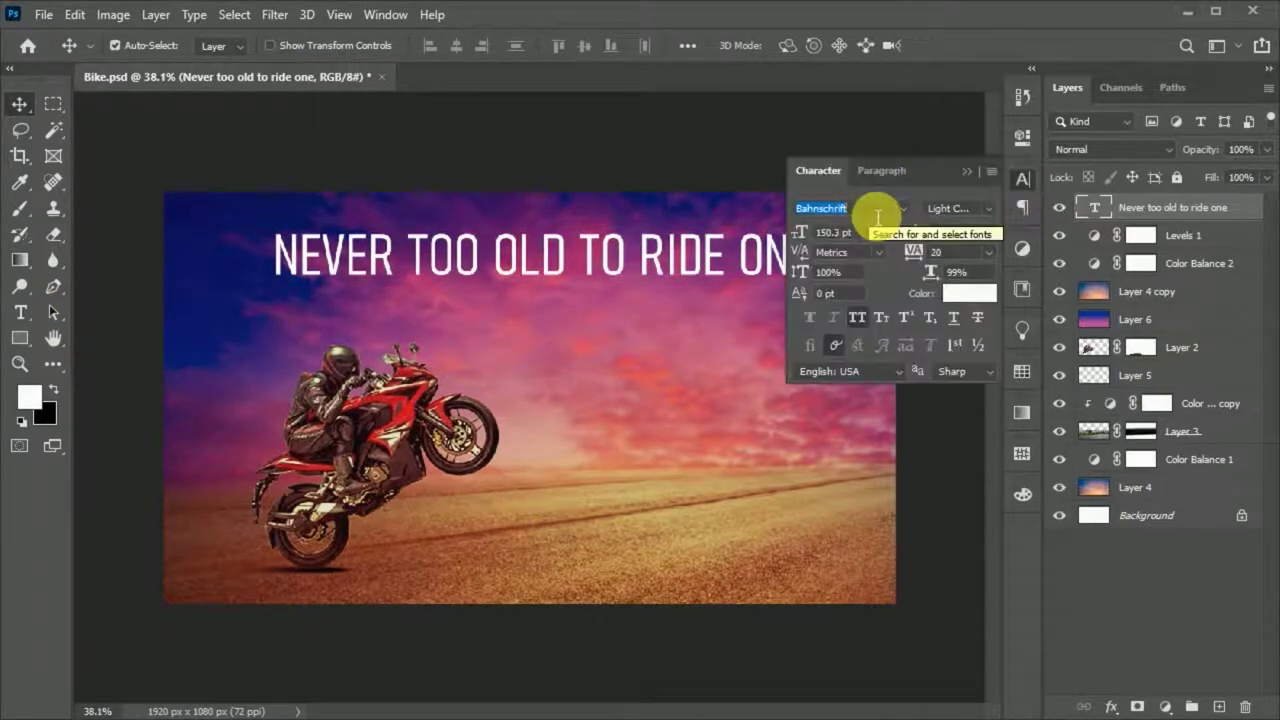
text(bebas)
click(900, 345)
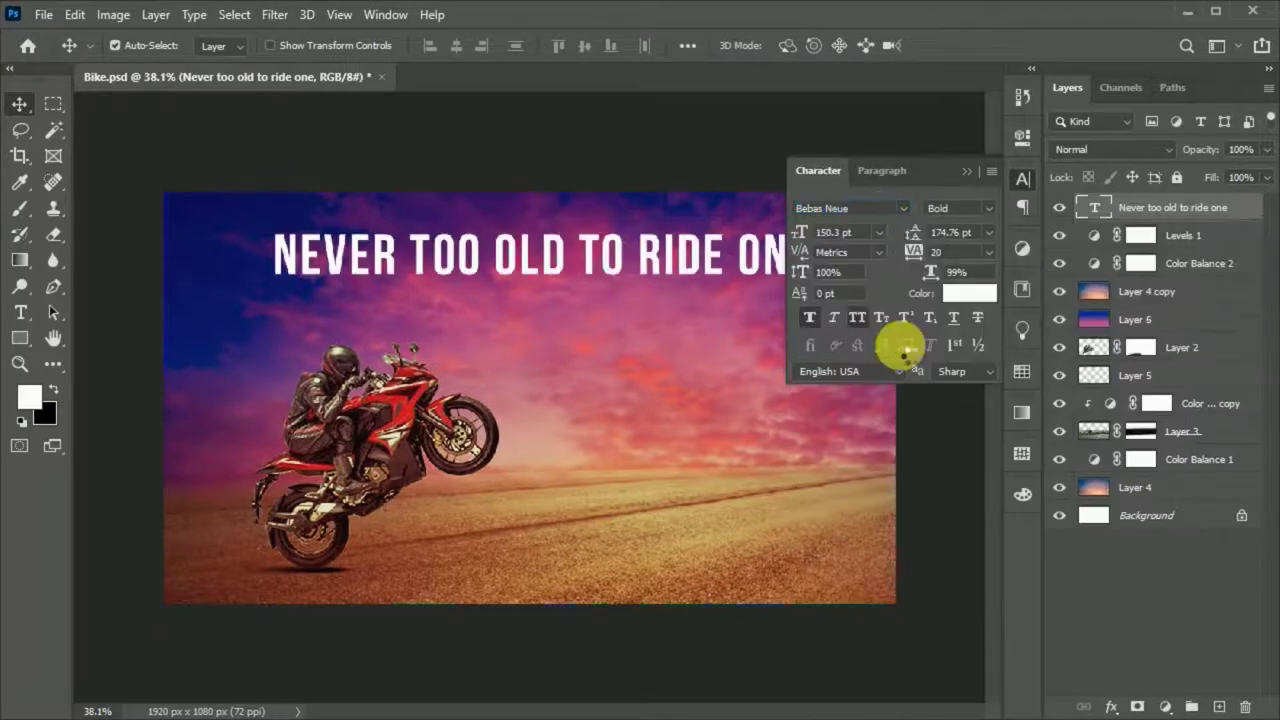
click(1024, 178)
mouse_move(609, 267)
mouse_down()
mouse_move(694, 277)
mouse_move(694, 337)
mouse_up()
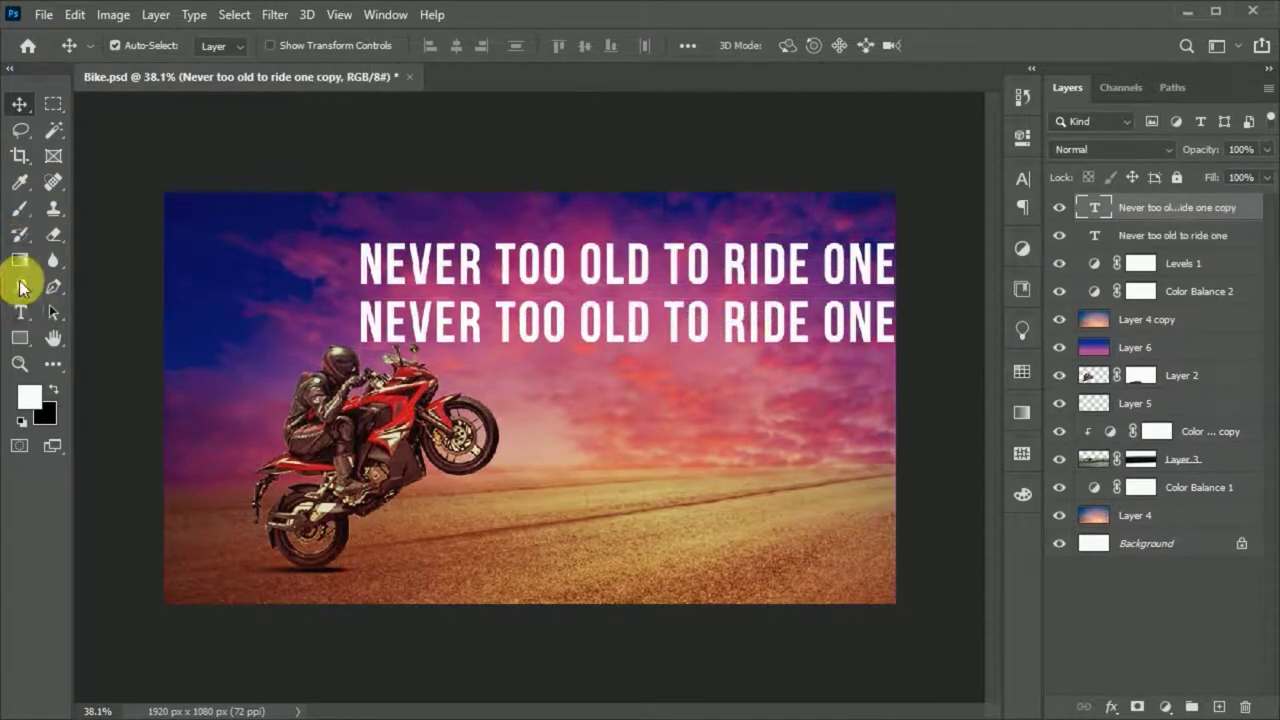
- Trim one headline copy down to 'NEVER' and move the full headline down toward the road
click(20, 312)
mouse_move(495, 264)
mouse_down()
mouse_move(895, 264)
mouse_move(672, 273)
mouse_move(663, 291)
mouse_up()
key(Delete)
click(20, 103)
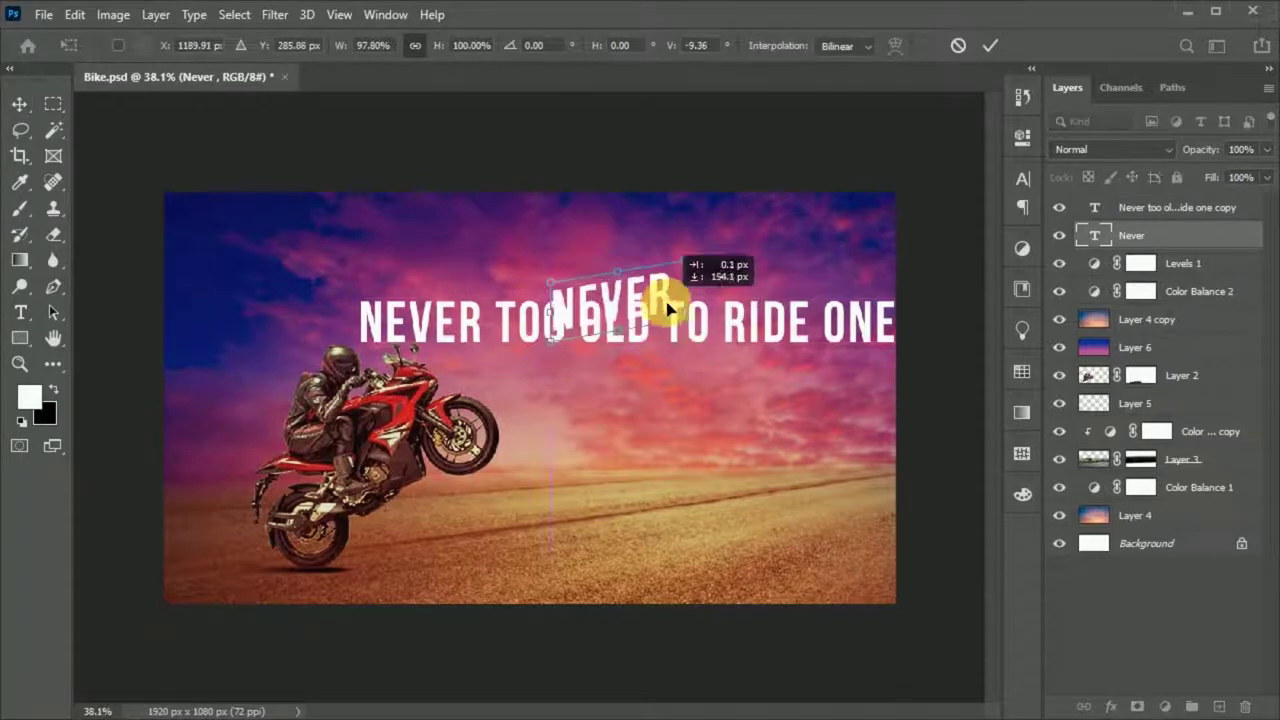
ctrl+click(797, 340)
drag(797, 340, 851, 530)
click(657, 286)
scroll(683, 328, up, 2)
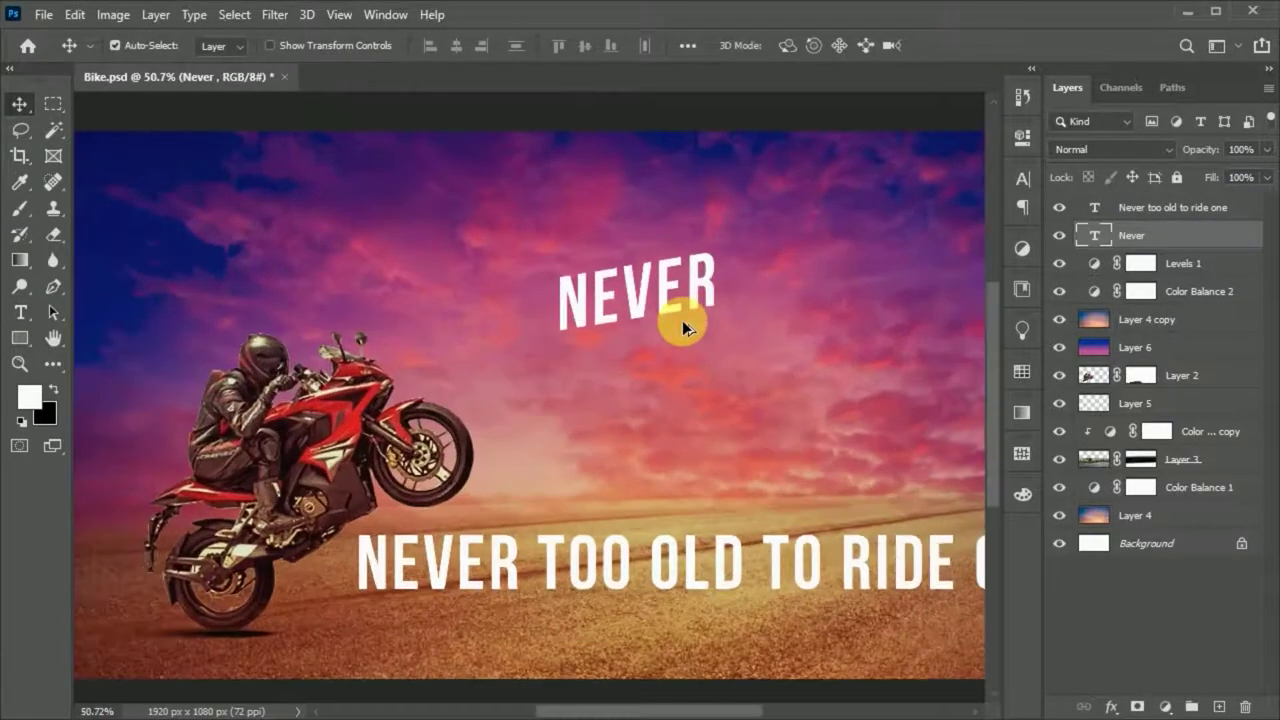
click(1018, 182)
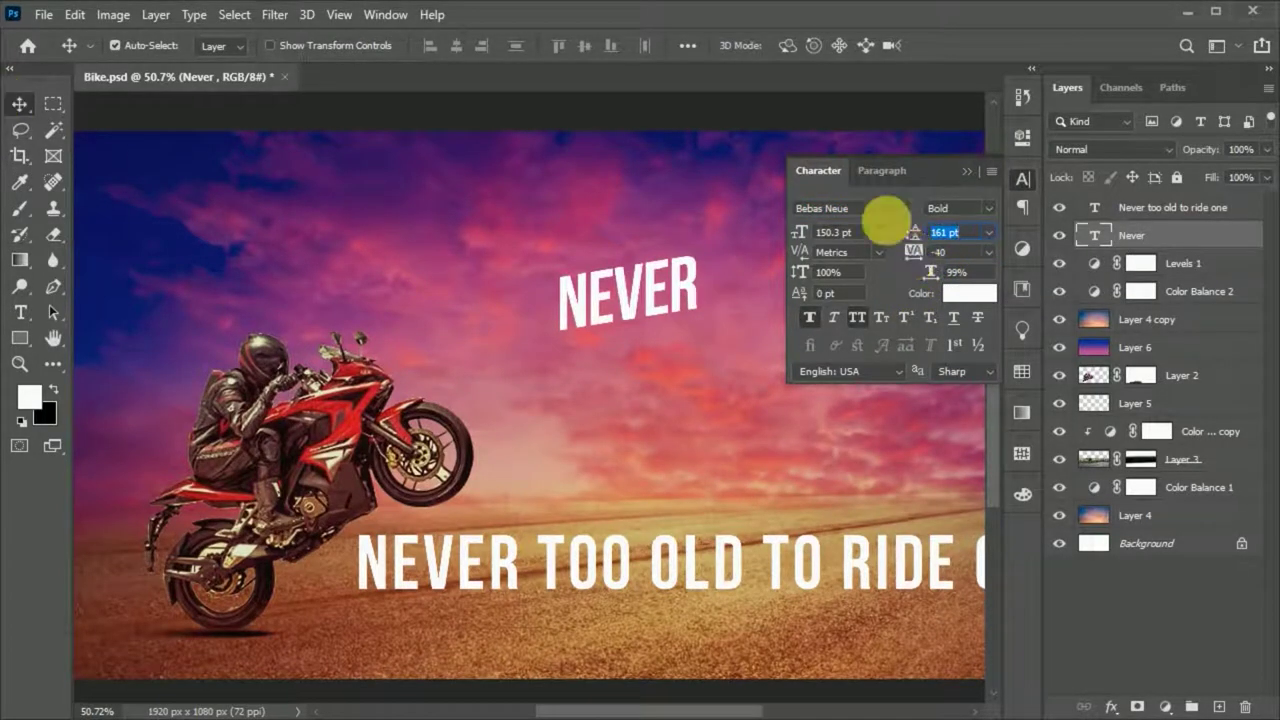
drag(700, 275, 709, 297)
- Duplicate the long headline and trim the copy to 'TOO' beside NEVER
mouse_move(530, 565)
mouse_down()
mouse_move(510, 483)
mouse_move(526, 405)
mouse_up()
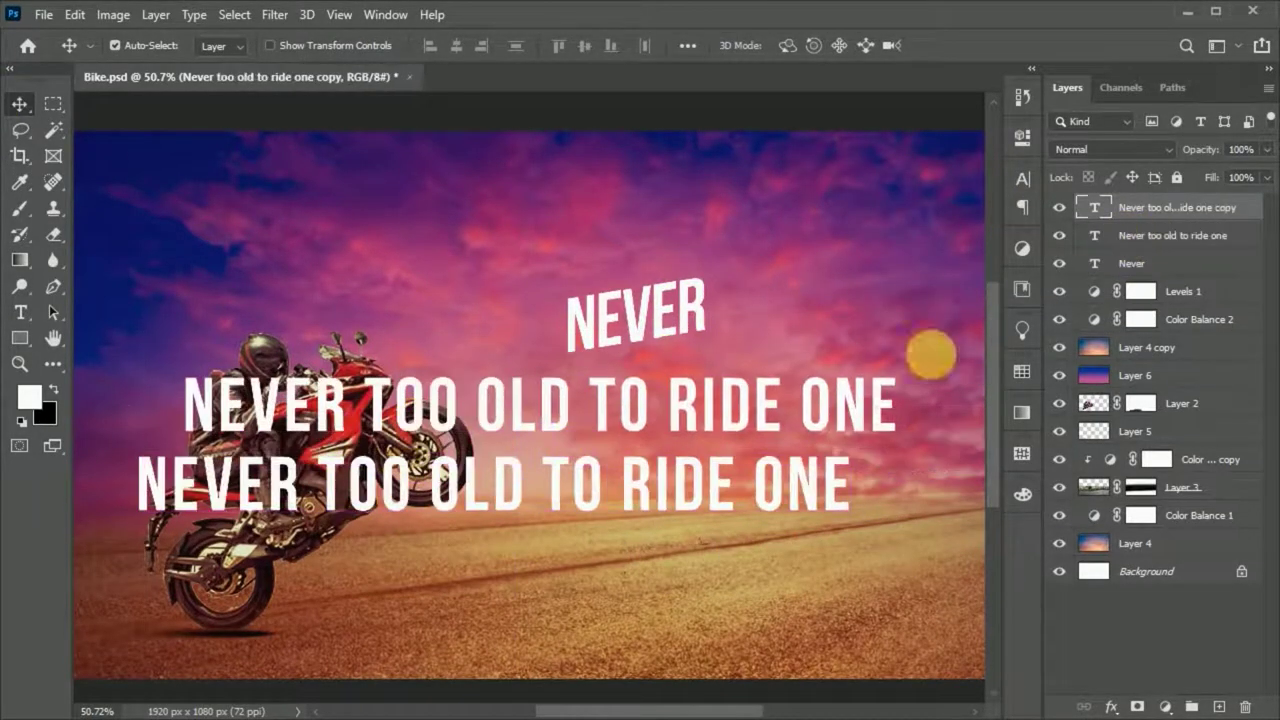
click(1137, 235)
drag(420, 480, 420, 449)
key(t)
drag(345, 430, 143, 414)
key(BackSpace)
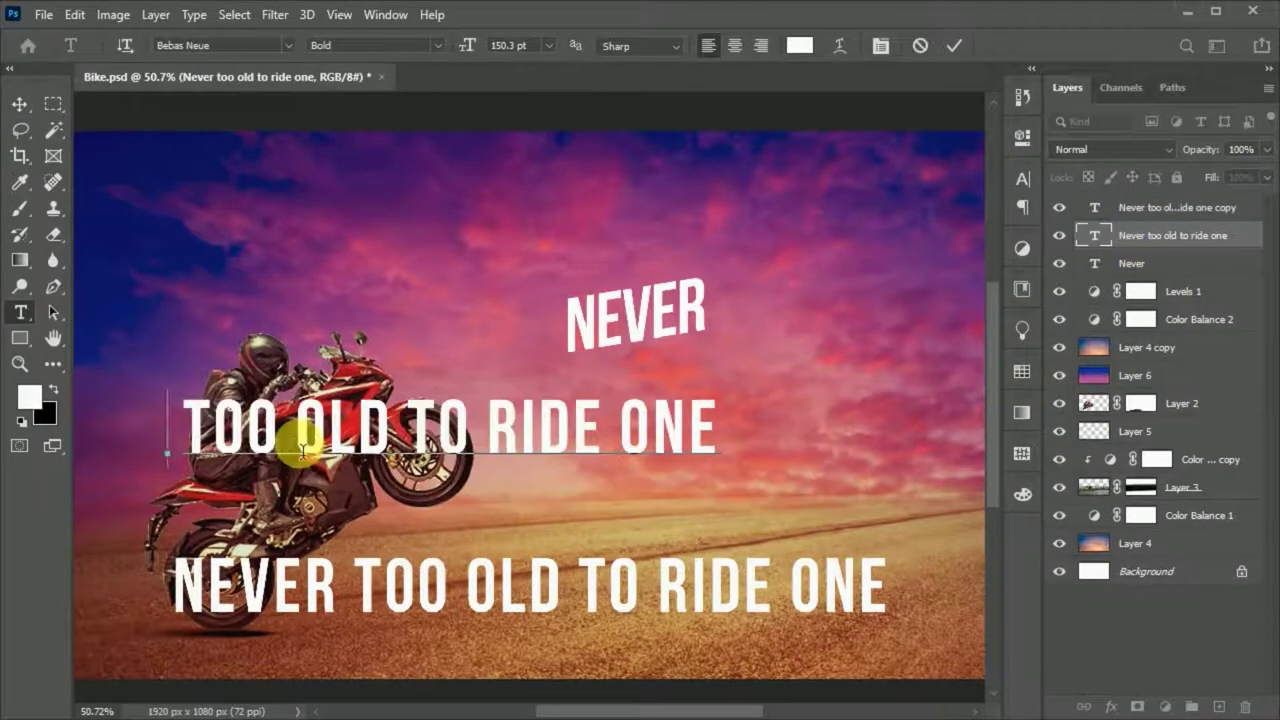
drag(298, 450, 718, 450)
key(BackSpace)
key(v)
drag(285, 420, 737, 380)
scroll(766, 337, up, 2)
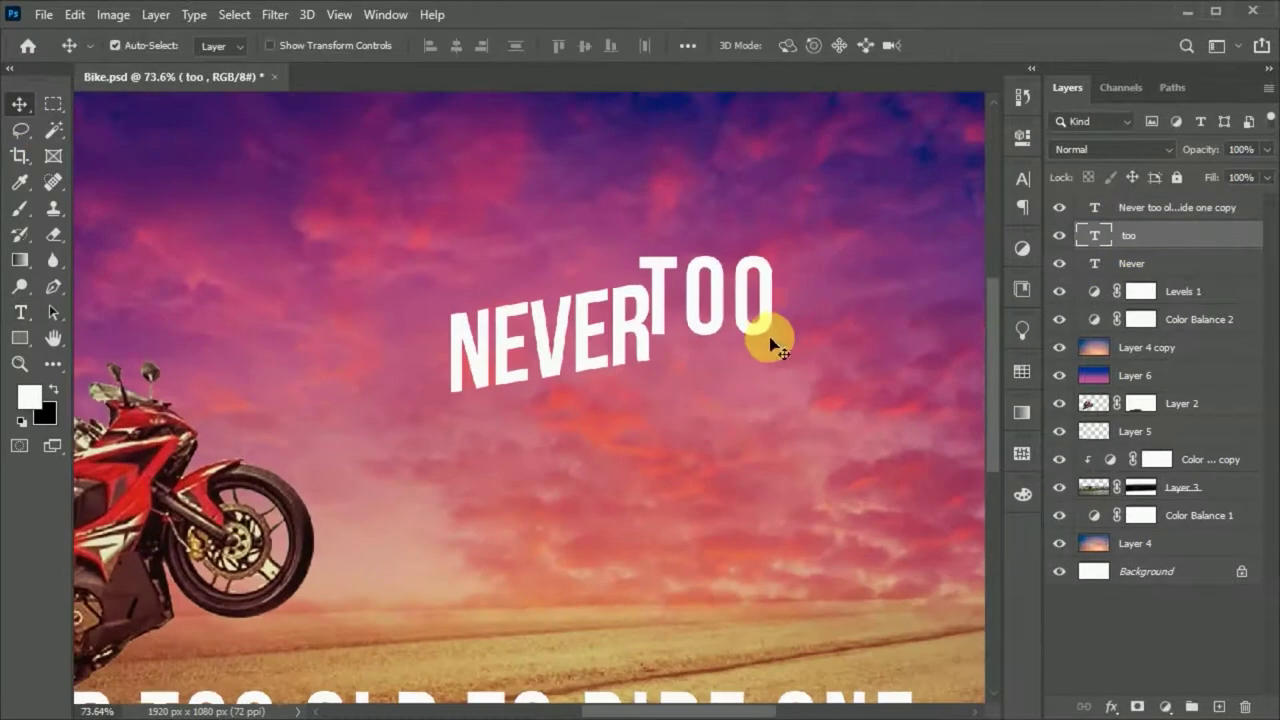
- Slant 'TOO' to match NEVER and set its letter spacing
key(ctrl+t)
drag(843, 270, 820, 229)
key(Return)
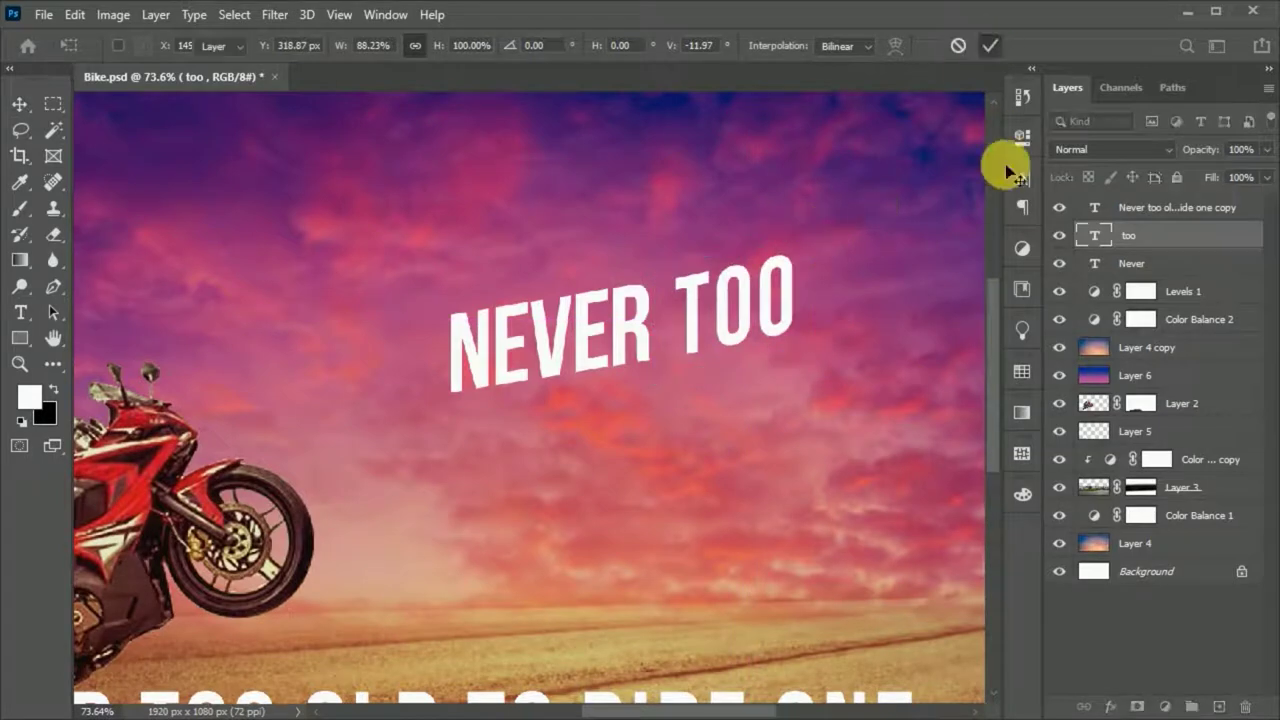
click(1022, 179)
click(915, 255)
click(1022, 179)
key(ctrl+t)
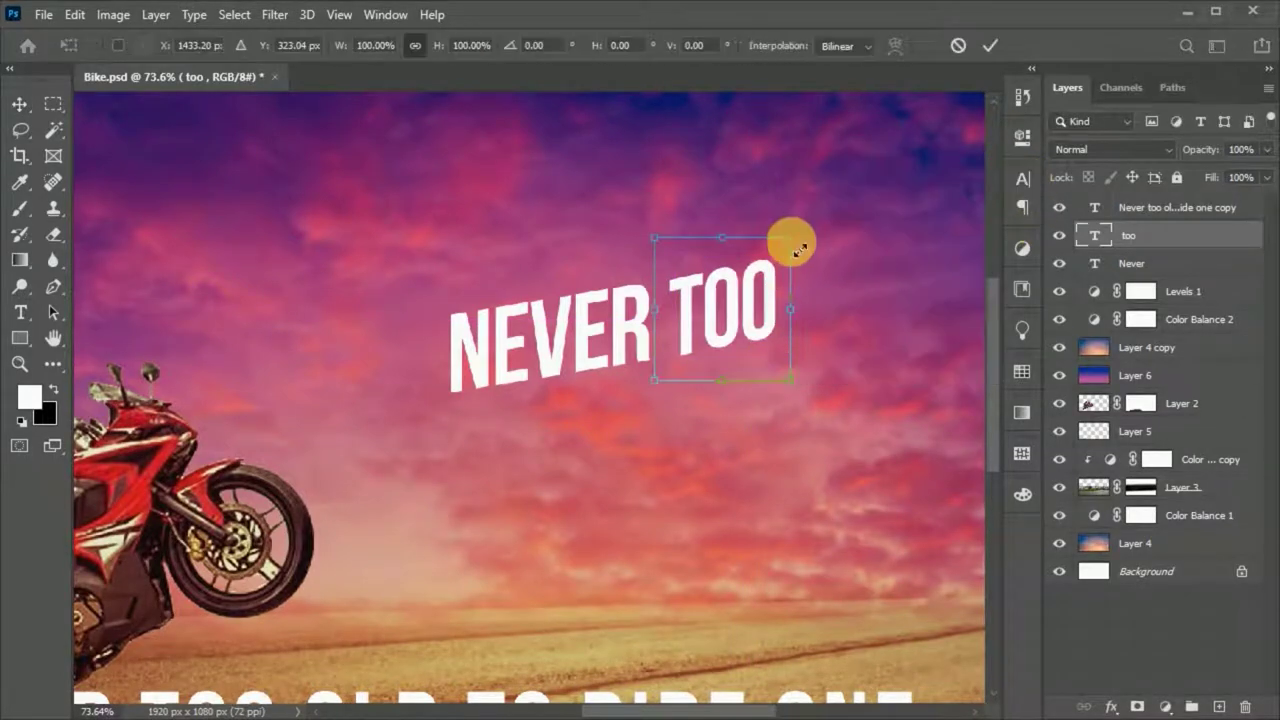
click(990, 45)
scroll(609, 560, down, 2)
- Duplicate the headline again and trim it to 'OLD TO' beneath NEVER TOO
drag(609, 571, 614, 440)
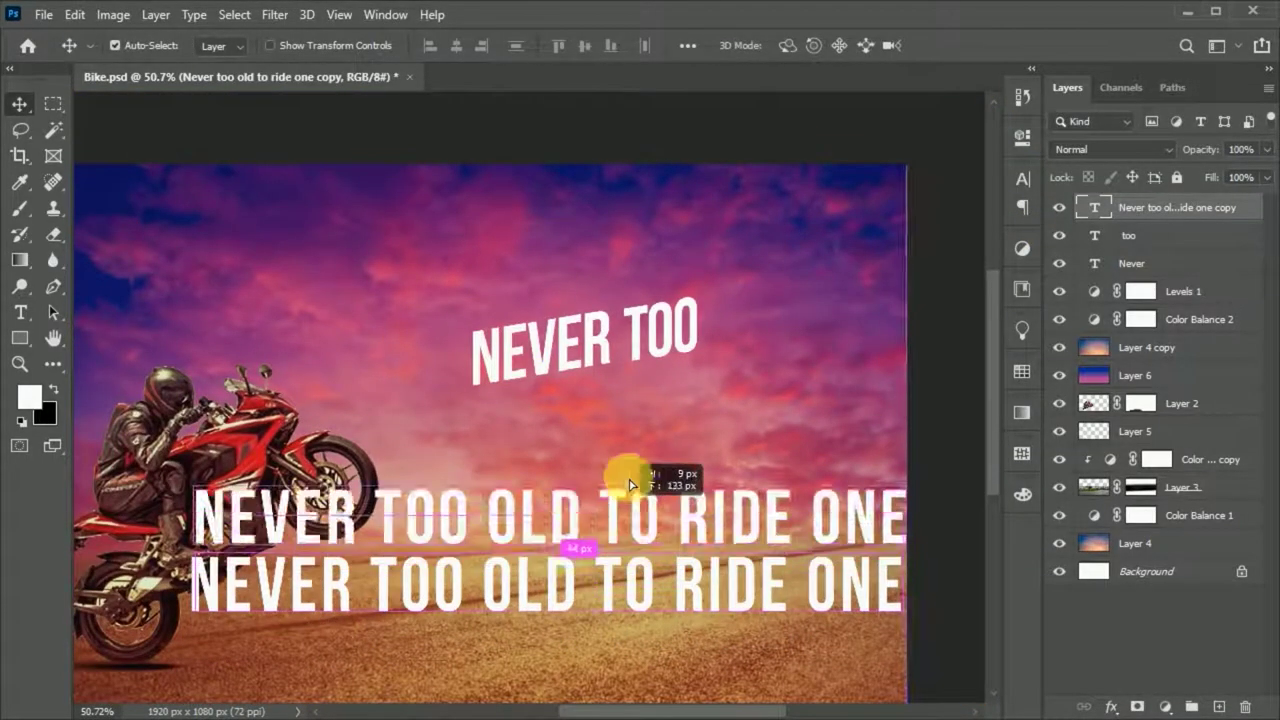
key(t)
drag(443, 457, 155, 486)
key(BackSpace)
drag(357, 470, 609, 480)
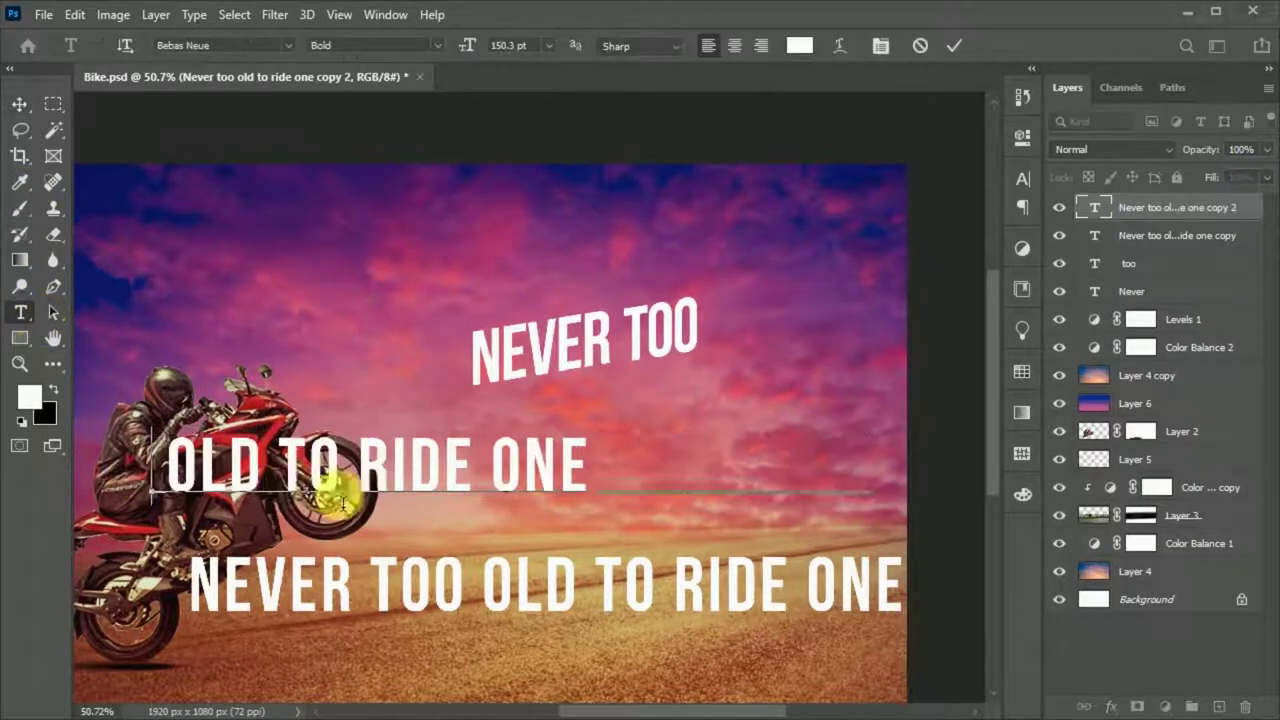
key(BackSpace)
drag(537, 447, 651, 449)
scroll(651, 449, up, 2)
scroll(651, 449, up, 1)
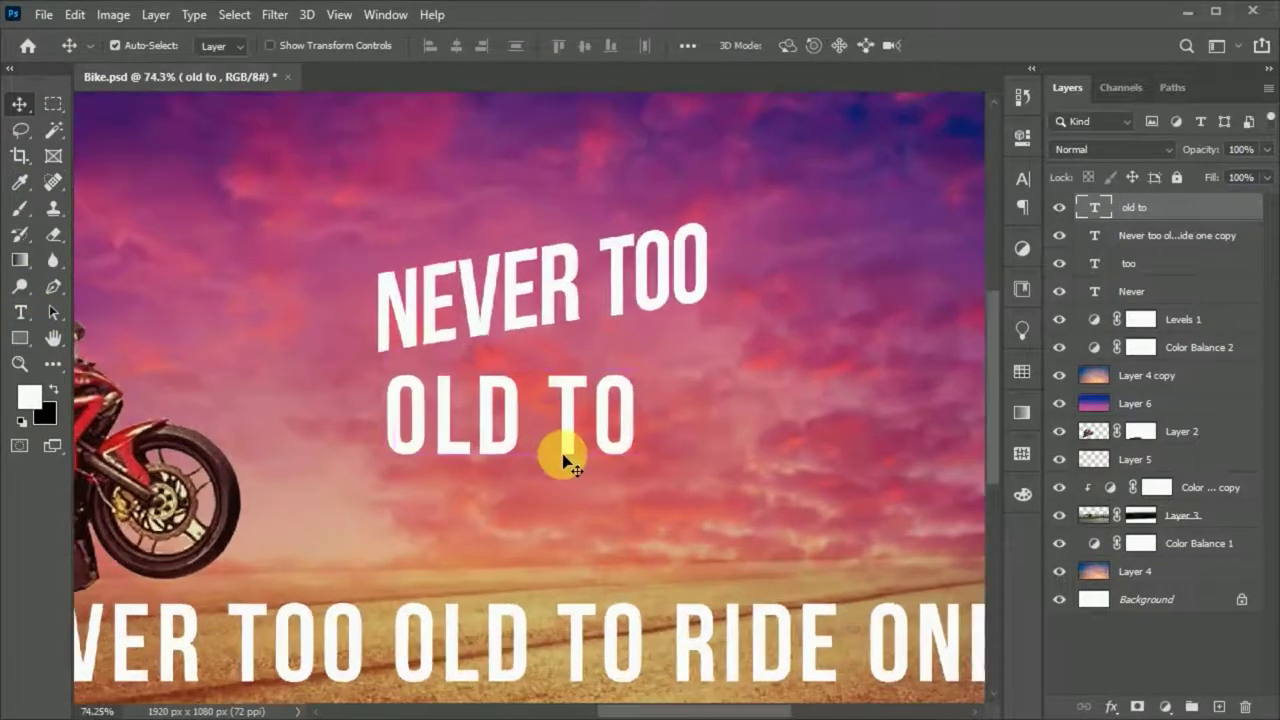
- Tighten the letter spacing of 'OLD TO' and tilt it to match the line above
click(1022, 179)
drag(918, 262, 908, 251)
click(1022, 179)
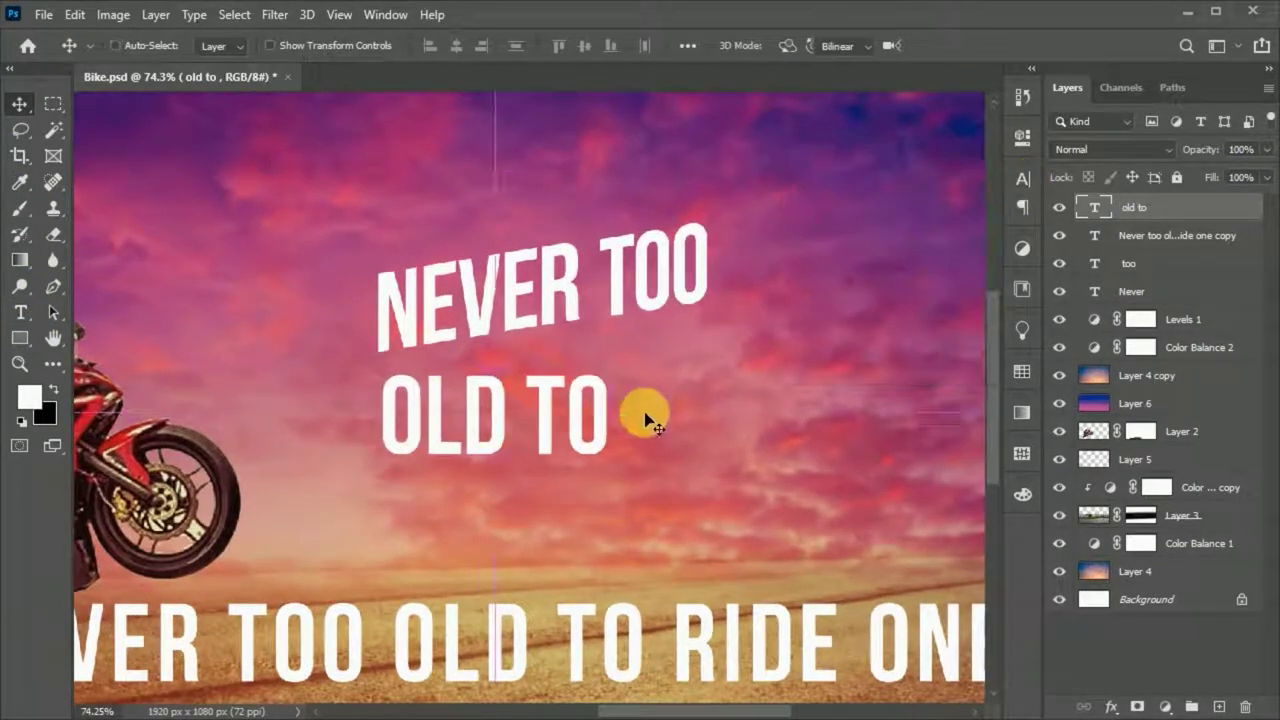
key(ctrl+t)
drag(640, 360, 612, 322)
key(Return)
scroll(457, 423, down, 2)
- Trim the bottom headline to 'RIDE ONE' and move it under OLD TO
drag(480, 530, 472, 420)
click(20, 312)
drag(300, 449, 700, 449)
key(Delete)
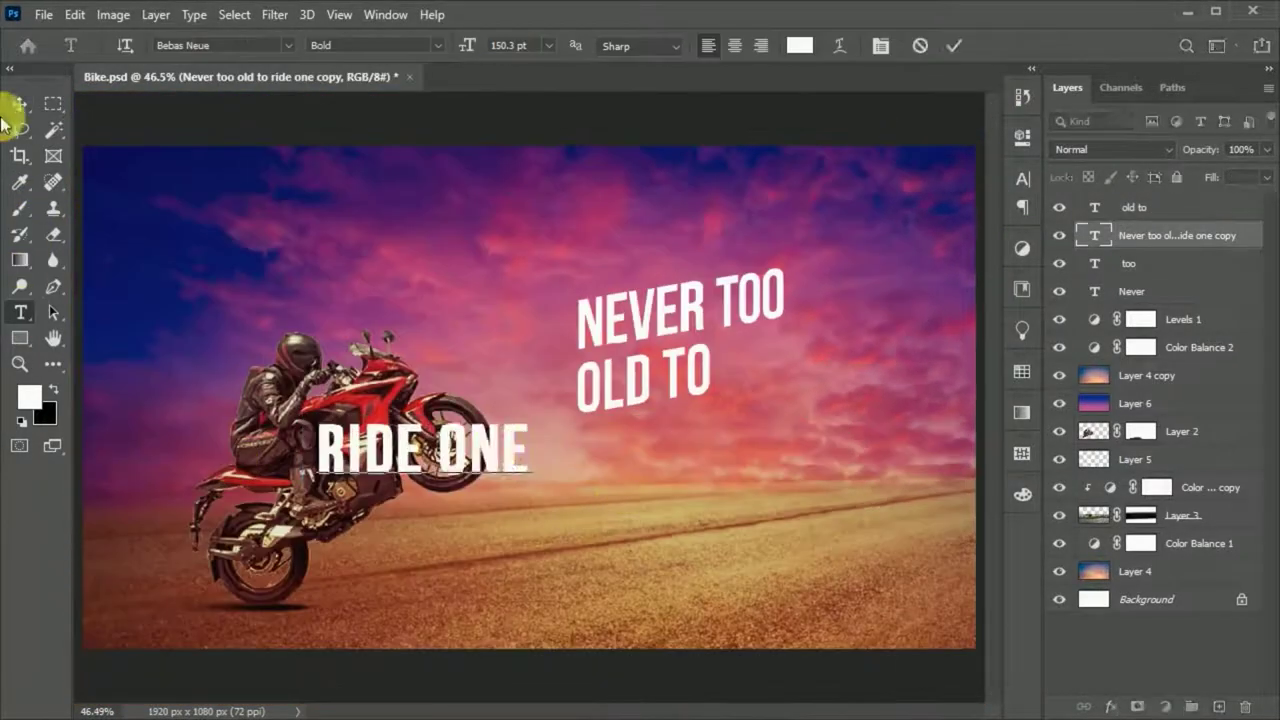
click(20, 104)
drag(521, 466, 749, 466)
scroll(791, 504, up, 2)
scroll(791, 505, up, 1)
- Adjust the letter spacing of 'RIDE ONE', tilt it to match, and nudge it into place
click(1022, 179)
drag(923, 257, 913, 252)
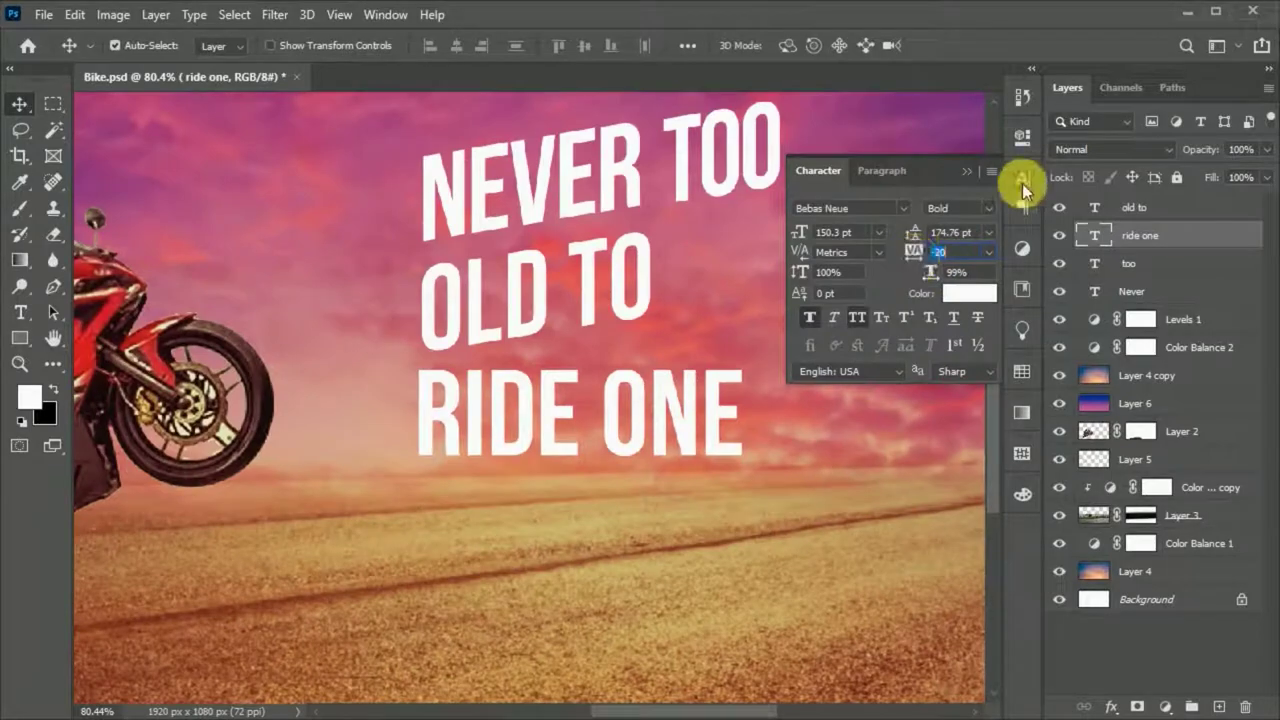
click(1022, 179)
key(ctrl+t)
drag(749, 354, 743, 294)
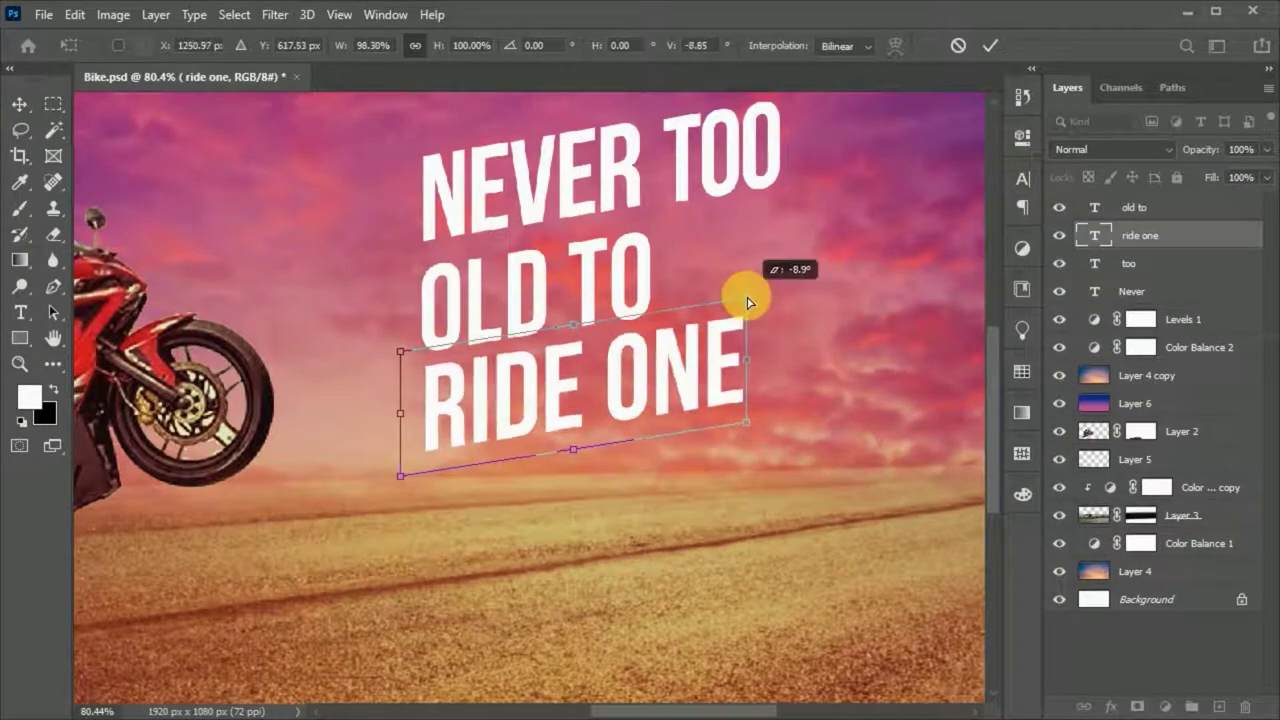
key(Return)
drag(642, 322, 648, 342)
scroll(557, 491, down, 2)
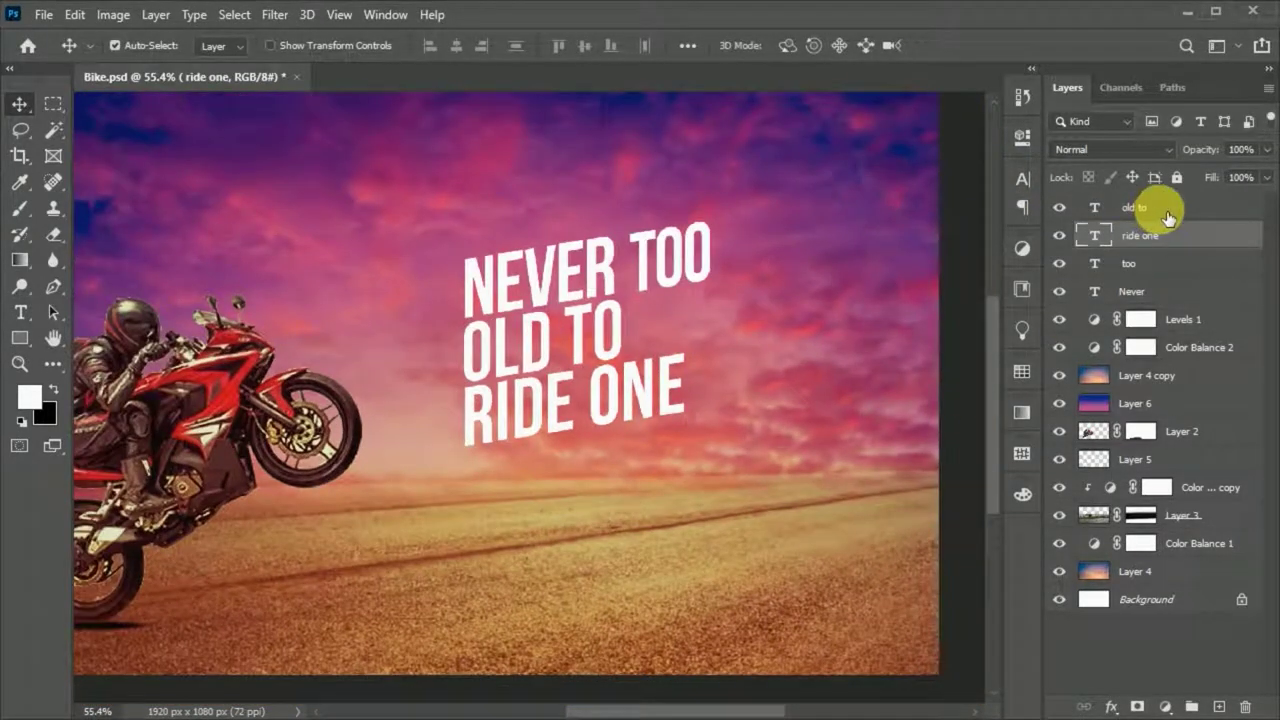
- Group the four title text layers into Group 1
click(1140, 207)
shift+click(1140, 291)
key(ctrl+g)
- Nudge the whole stacked title group slightly down and to the right
scroll(607, 471, down, 2)
click(729, 371)
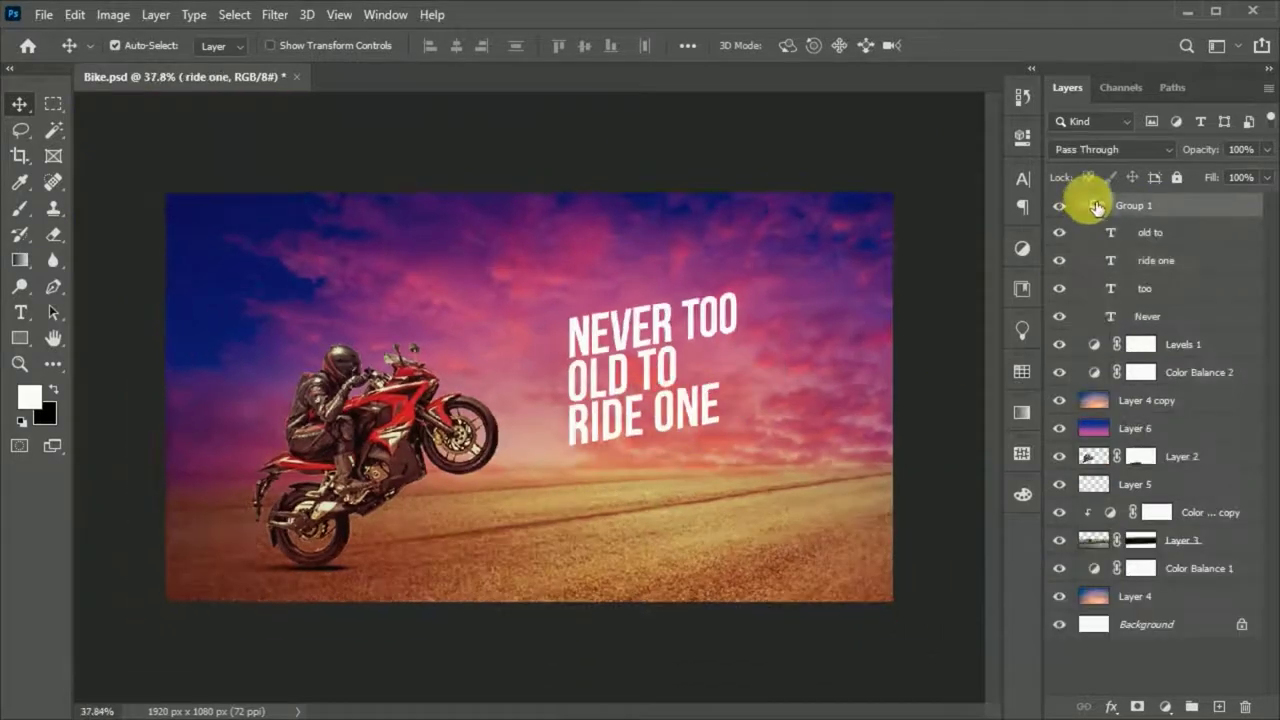
click(1081, 205)
click(1140, 205)
key(ctrl+t)
drag(725, 403, 743, 423)
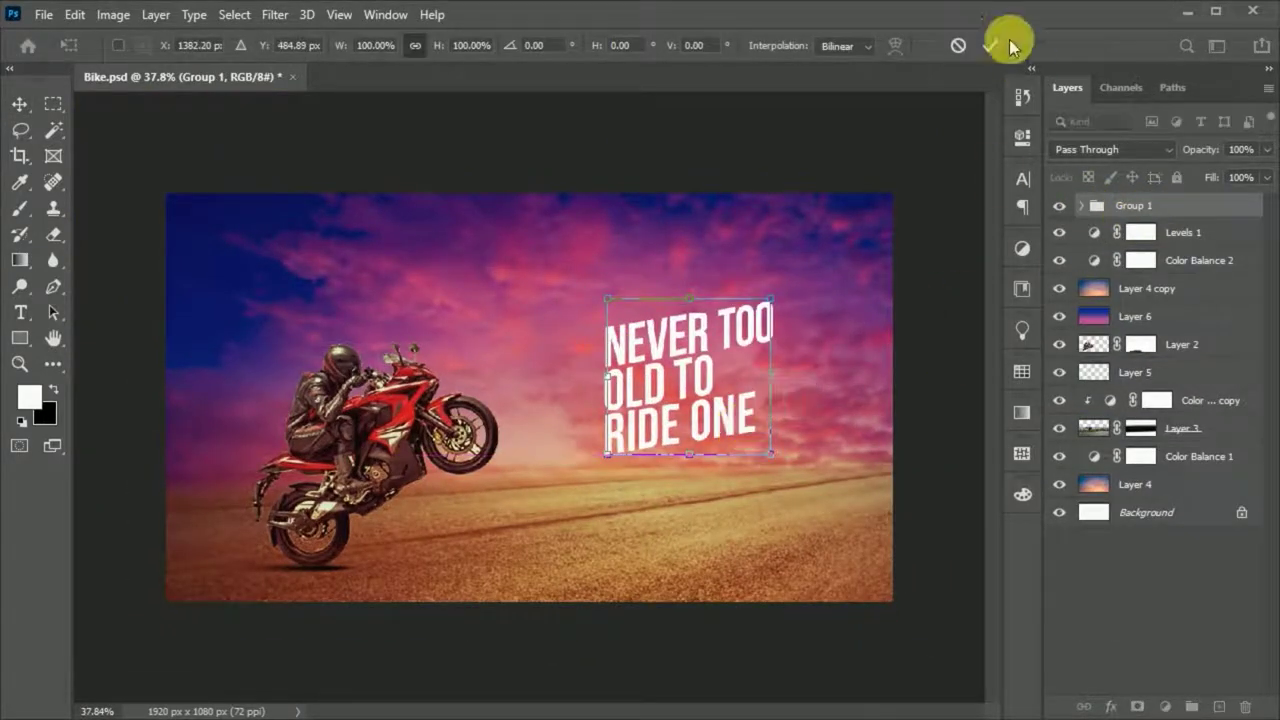
click(990, 45)
- Try the Wind filter on the NEVER text layer alone, then undo it
scroll(870, 375, up, 1)
scroll(877, 380, up, 2)
click(275, 14)
click(1147, 316)
click(275, 14)
click(560, 525)
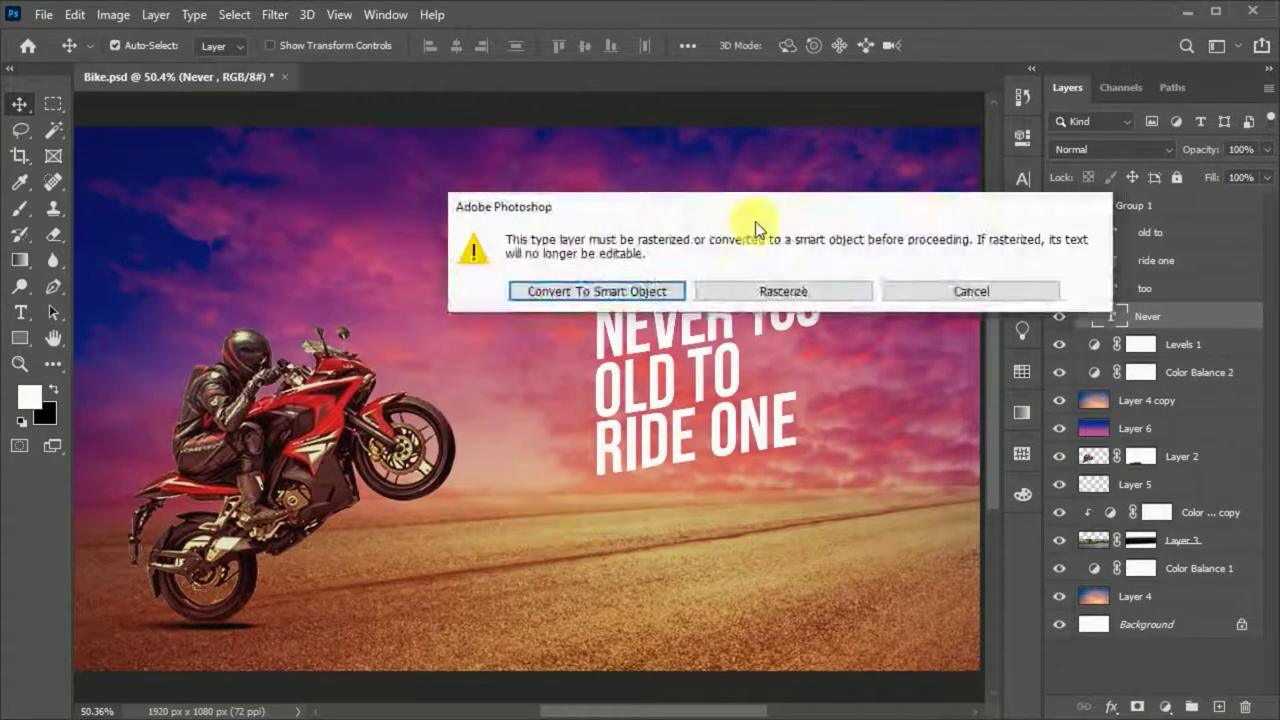
click(338, 245)
click(785, 226)
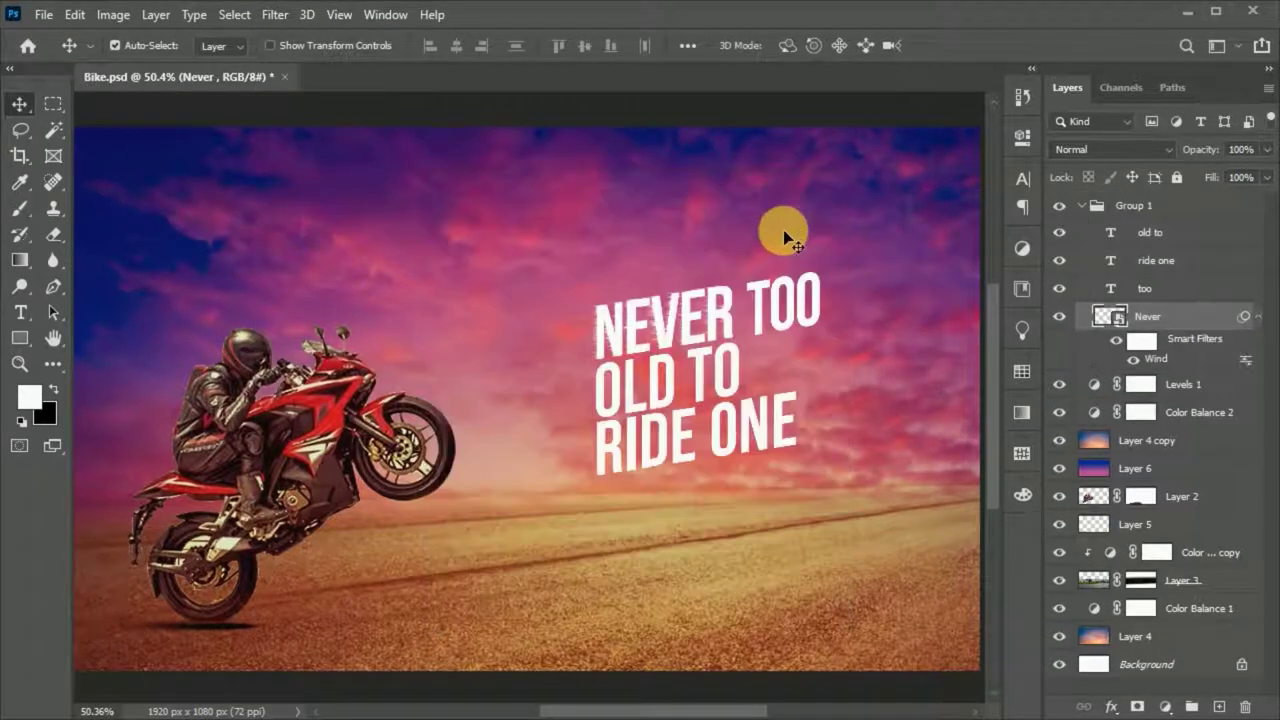
key(ctrl+z)
key(ctrl+z)
- Merge the four title text layers into one Smart Object and apply Stylize > Wind from the left
shift+click(1137, 232)
right_click(1137, 232)
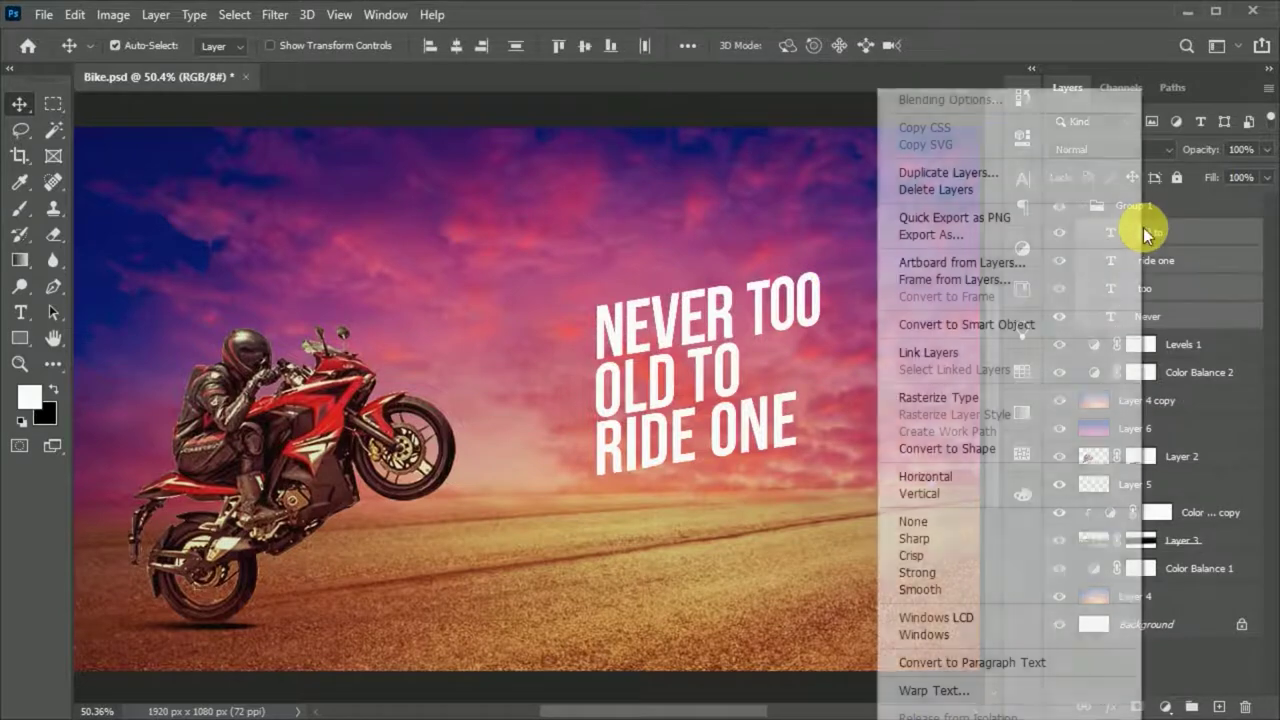
click(1063, 328)
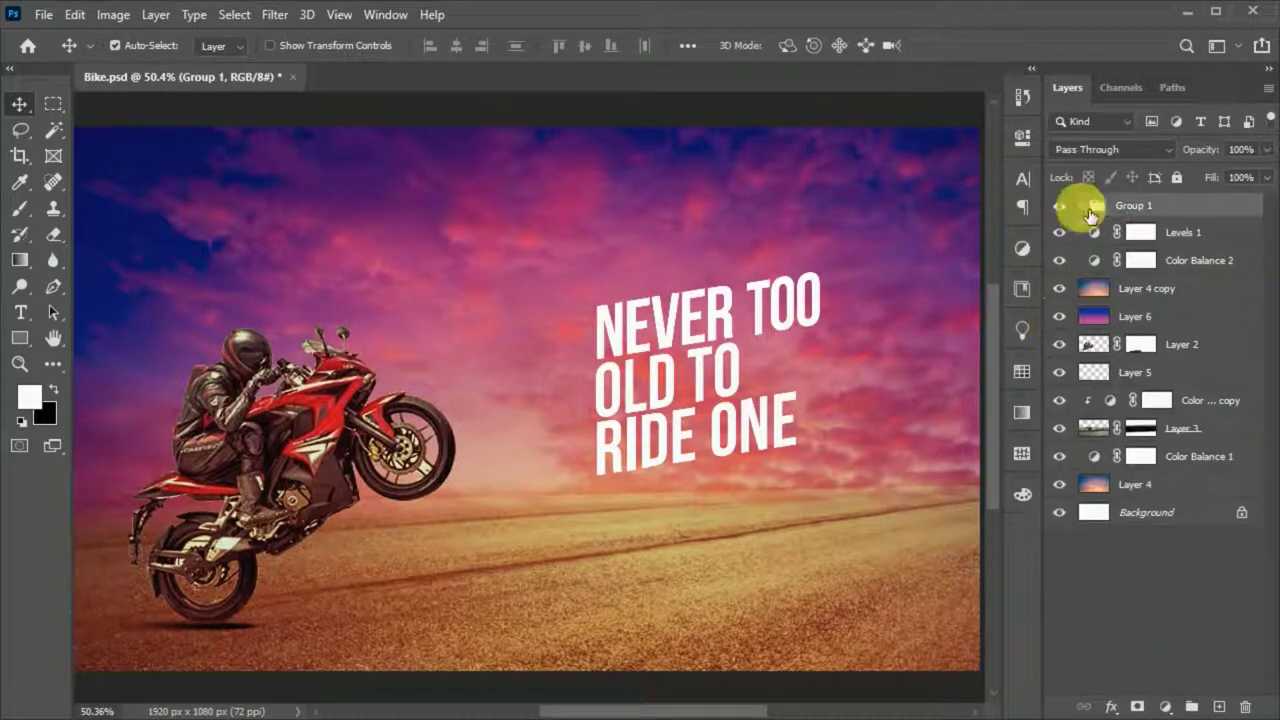
click(287, 22)
click(551, 523)
click(462, 610)
click(780, 230)
- Repeat the Wind filter twice more, shift the title left, and lower its Opacity and Fill
click(275, 14)
click(290, 34)
click(463, 218)
click(275, 14)
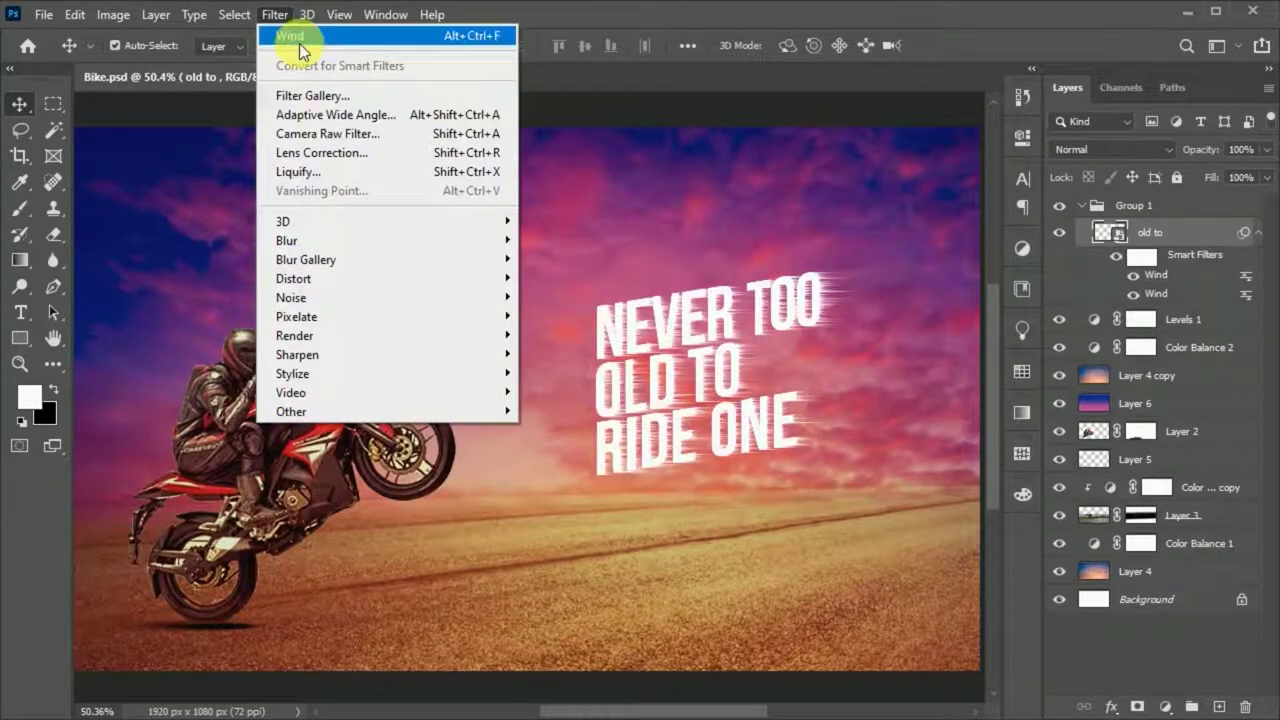
click(300, 34)
click(463, 205)
drag(670, 340, 652, 340)
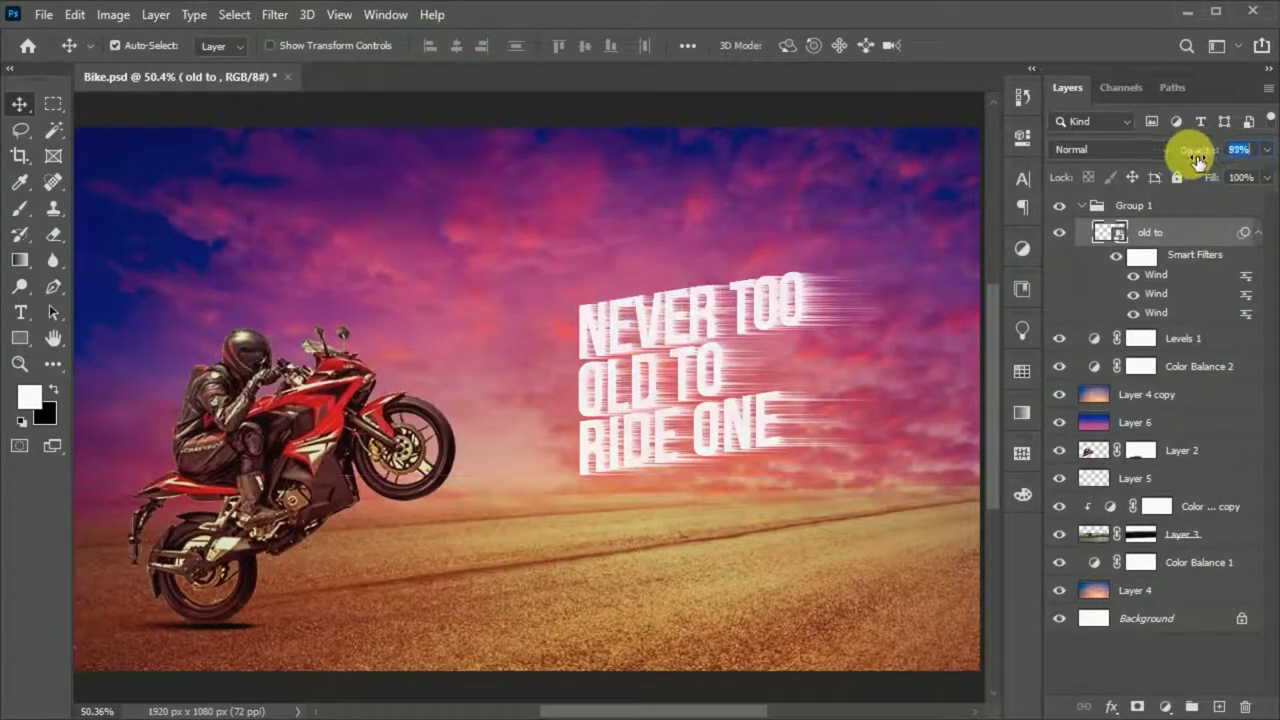
drag(1197, 160, 1195, 160)
drag(1212, 177, 1198, 189)
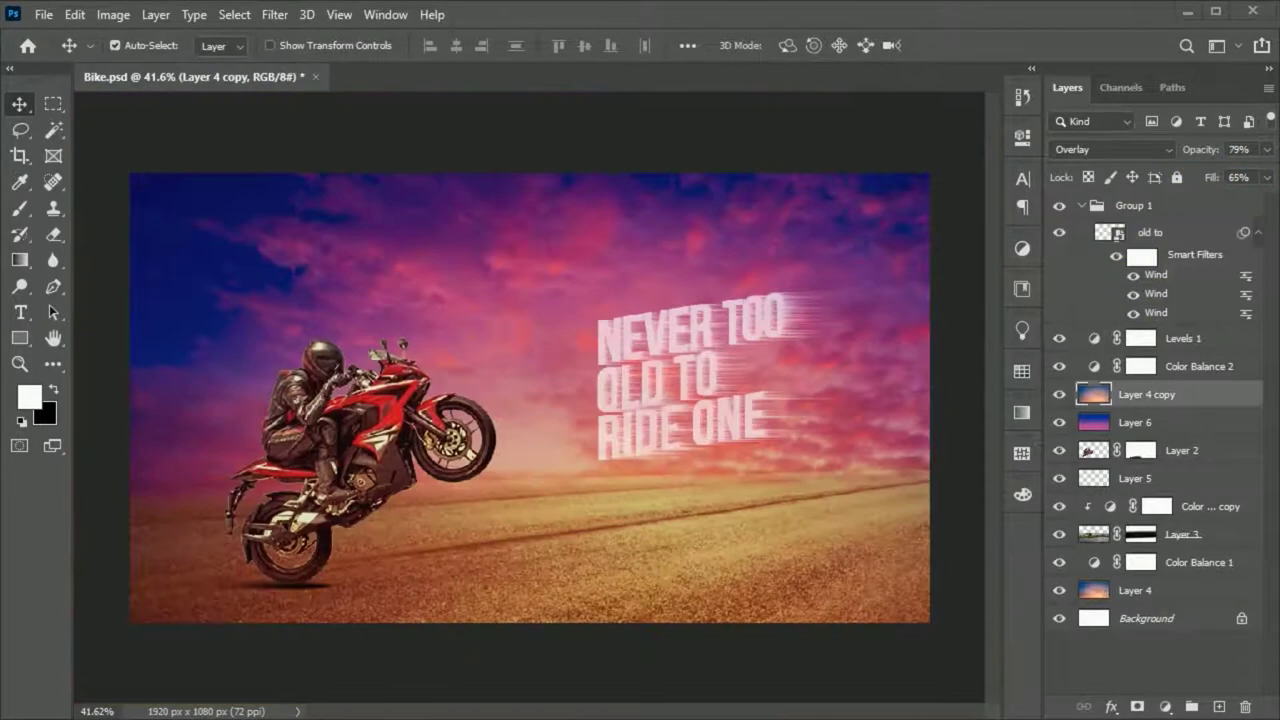
- Draw a thin white line beneath RIDE ONE and stretch it wider under the title
click(20, 338)
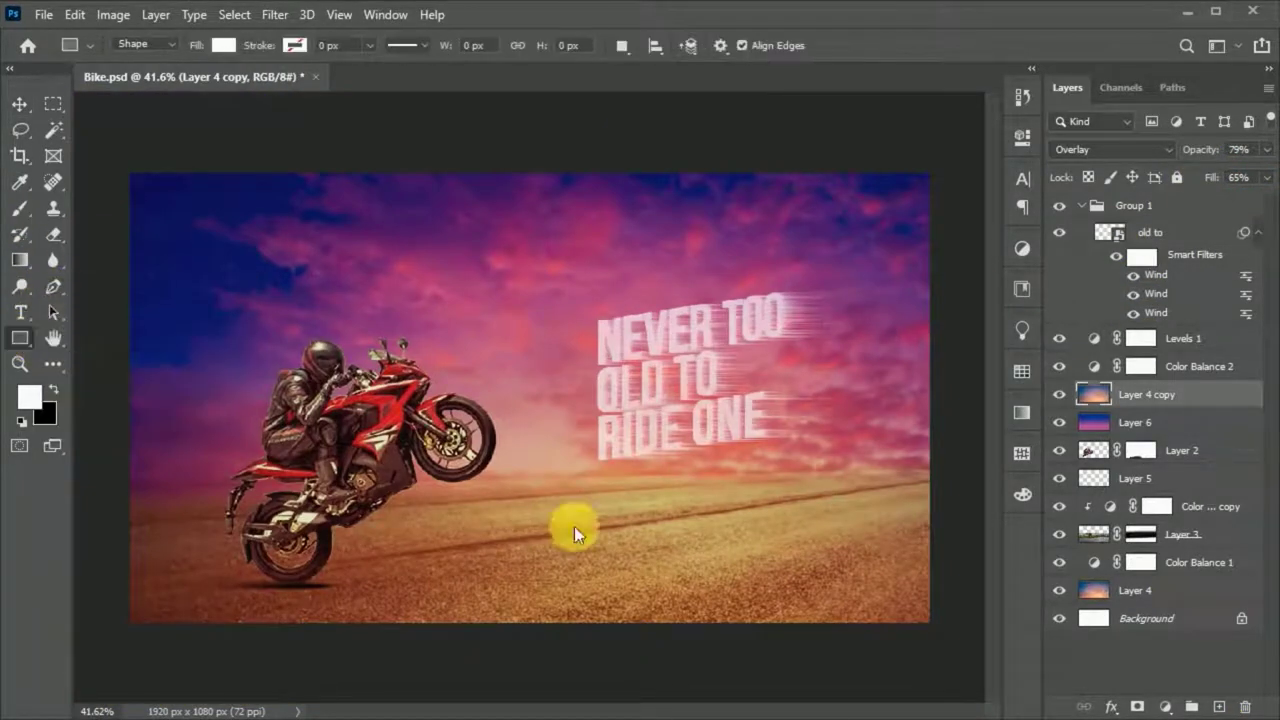
click(1174, 208)
drag(838, 452, 838, 452)
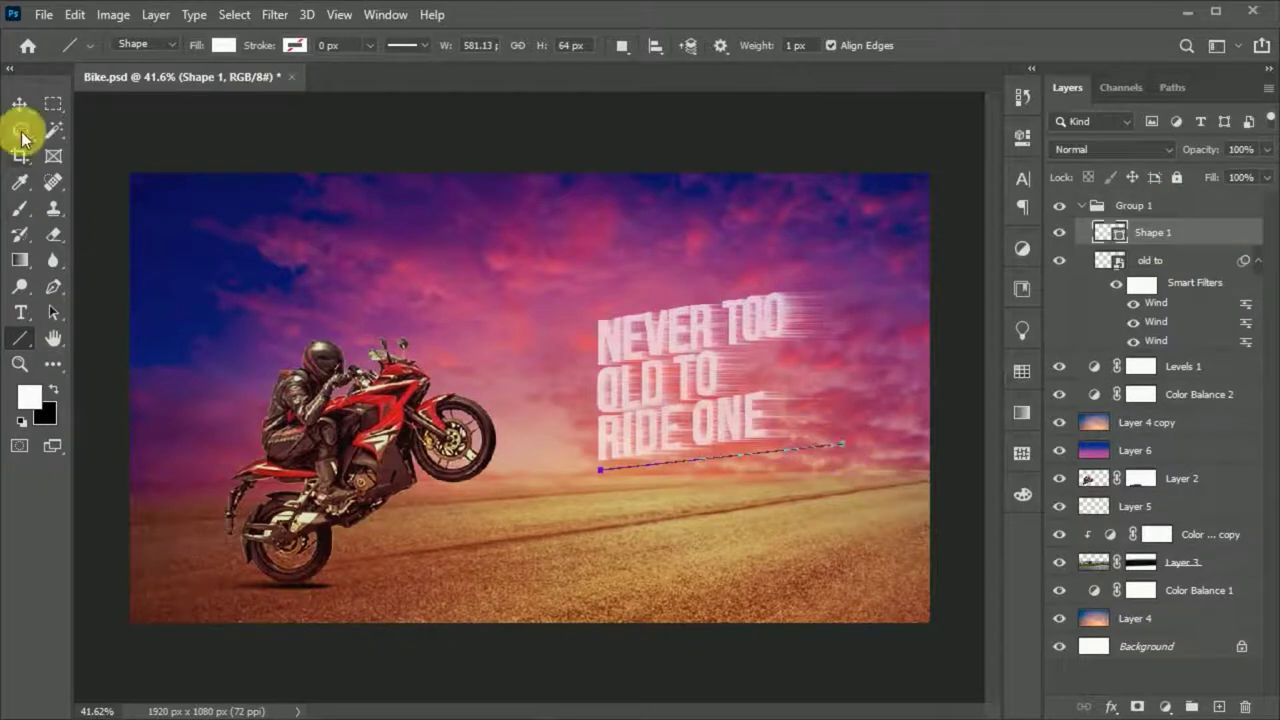
click(20, 103)
scroll(766, 463, up, 3)
click(766, 463)
key(ctrl+t)
key(Escape)
click(766, 463)
key(ctrl+t)
drag(711, 500, 731, 486)
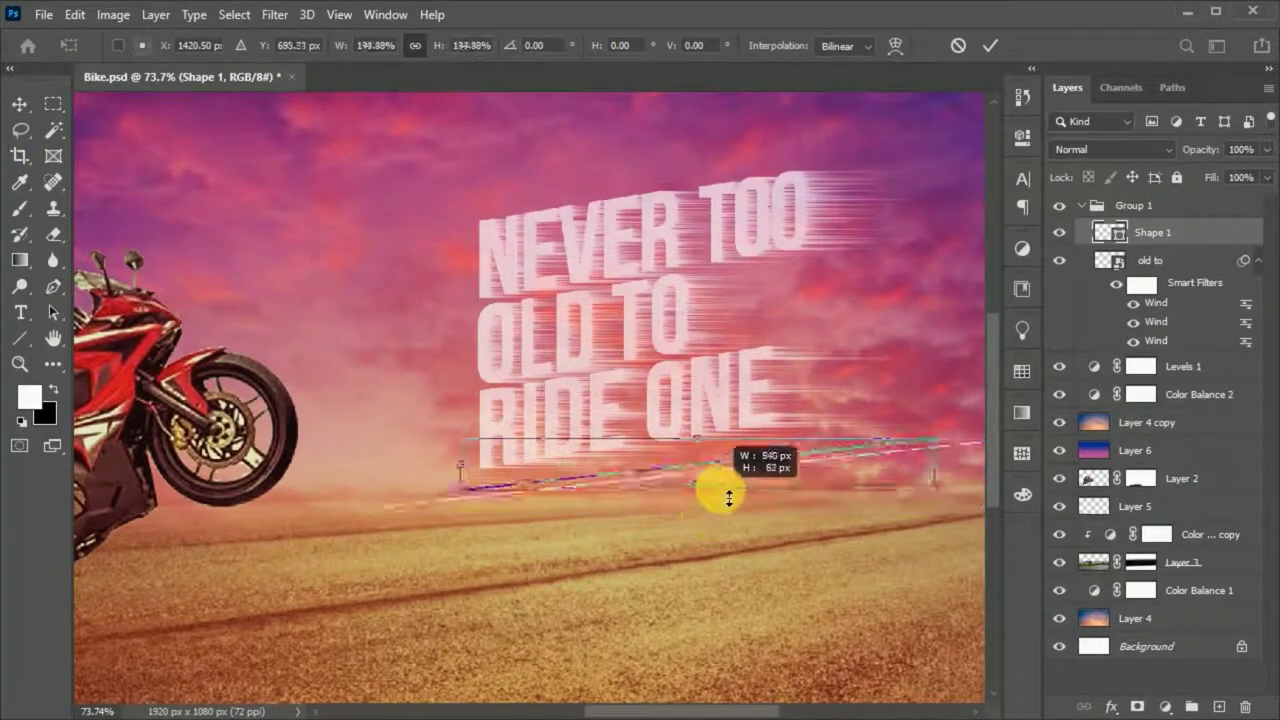
key(Return)
- Duplicate the accent line and place the copy above NEVER TOO
scroll(554, 527, down, 2)
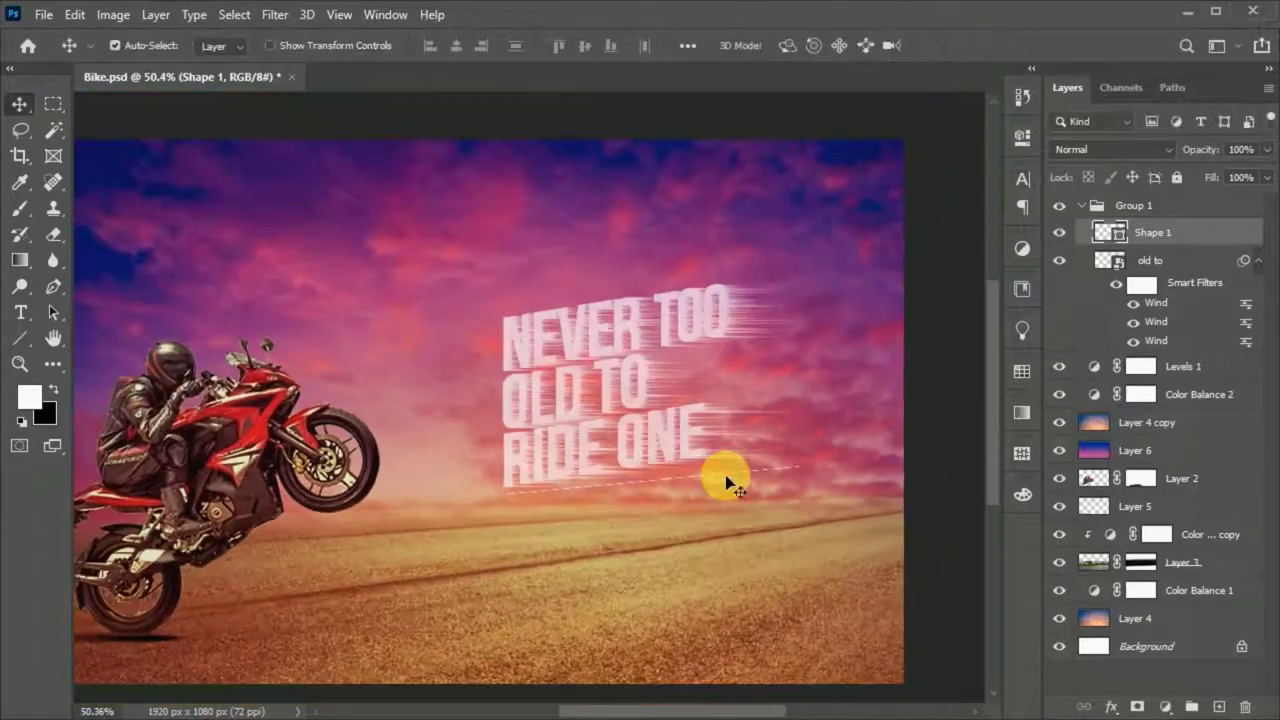
drag(728, 480, 680, 285)
key(ctrl+t)
drag(636, 483, 624, 300)
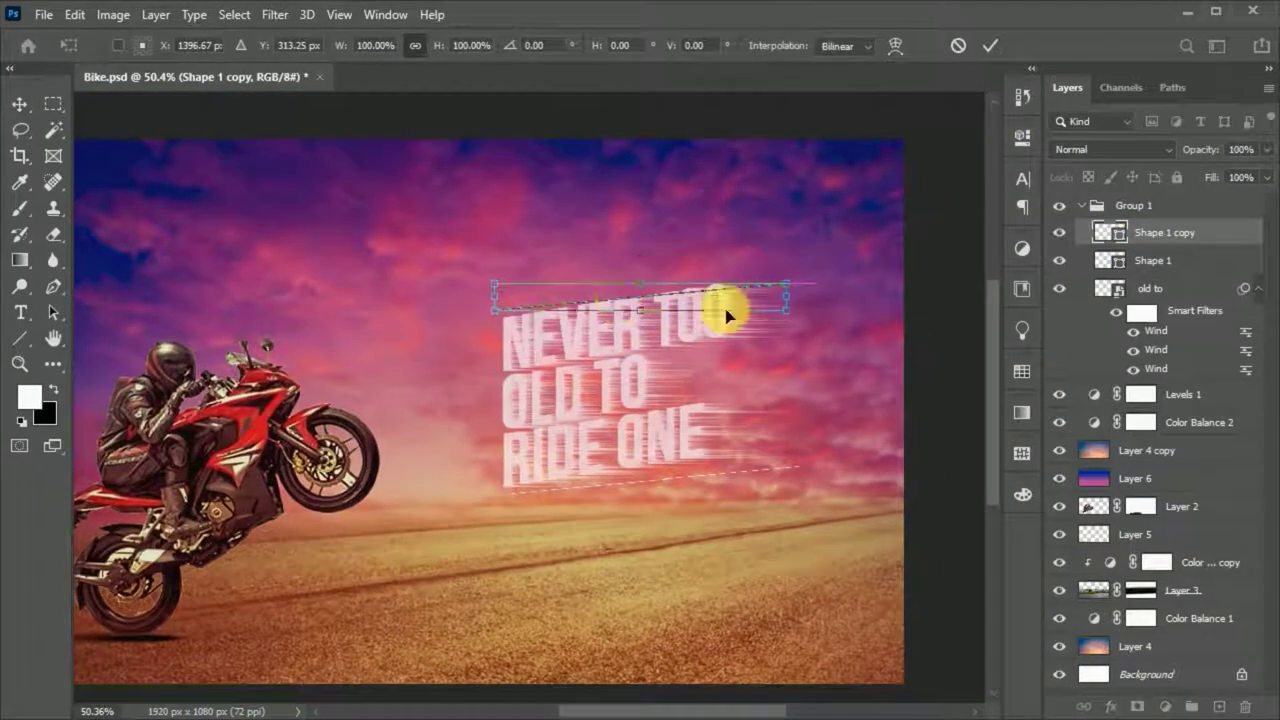
scroll(729, 306, up, 2)
key(Return)
scroll(652, 530, down, 4)
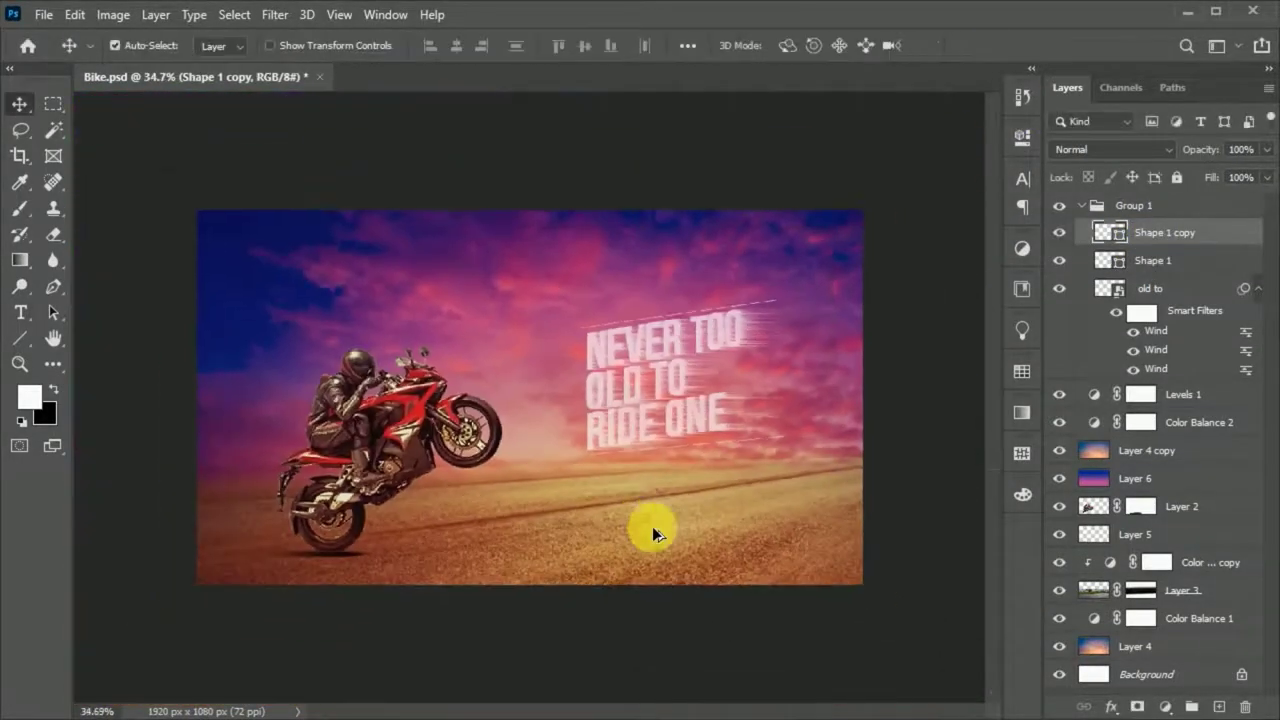
- Add 'POWER DRAFT' text and size and position it below the title
click(20, 318)
click(542, 360)
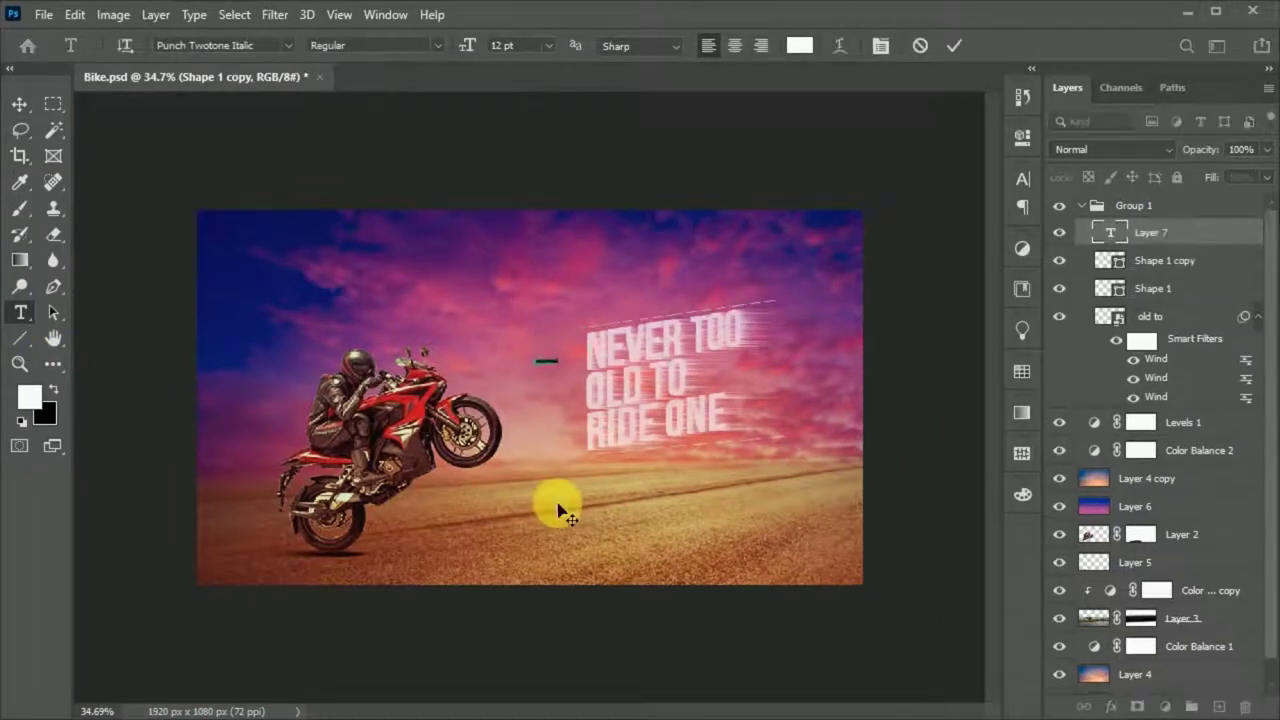
text(POWER DRAFT)
key(ctrl+Return)
key(ctrl+t)
drag(556, 364, 886, 457)
drag(700, 290, 749, 514)
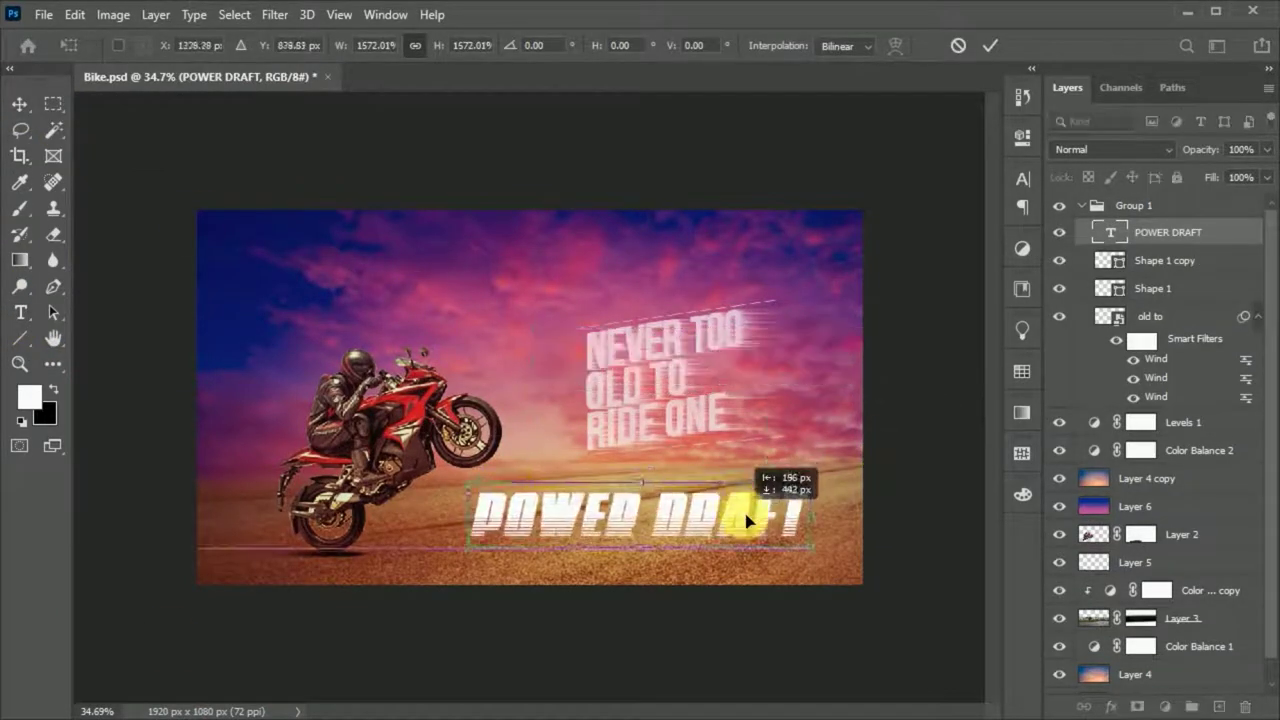
scroll(870, 540, up, 1)
drag(884, 564, 812, 545)
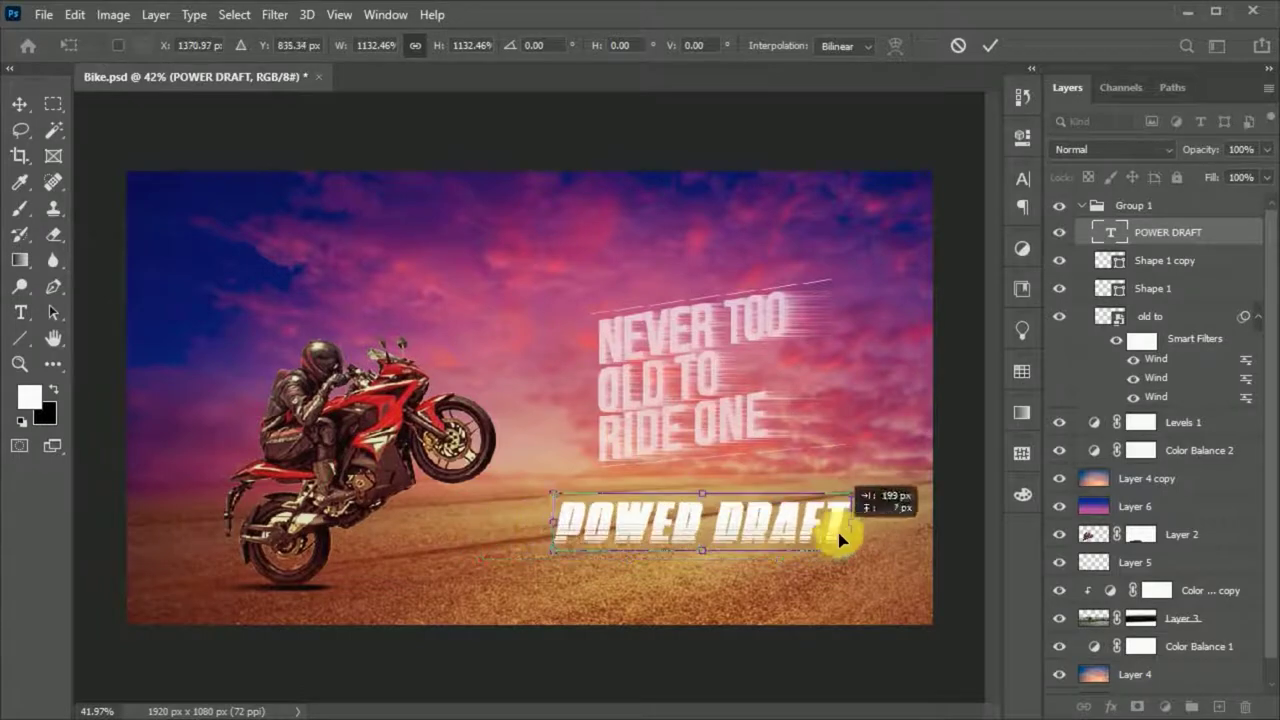
key(Return)
- Colour the POWER DRAFT slogan a deep magenta pink in the Character panel
click(1022, 180)
click(968, 293)
click(194, 466)
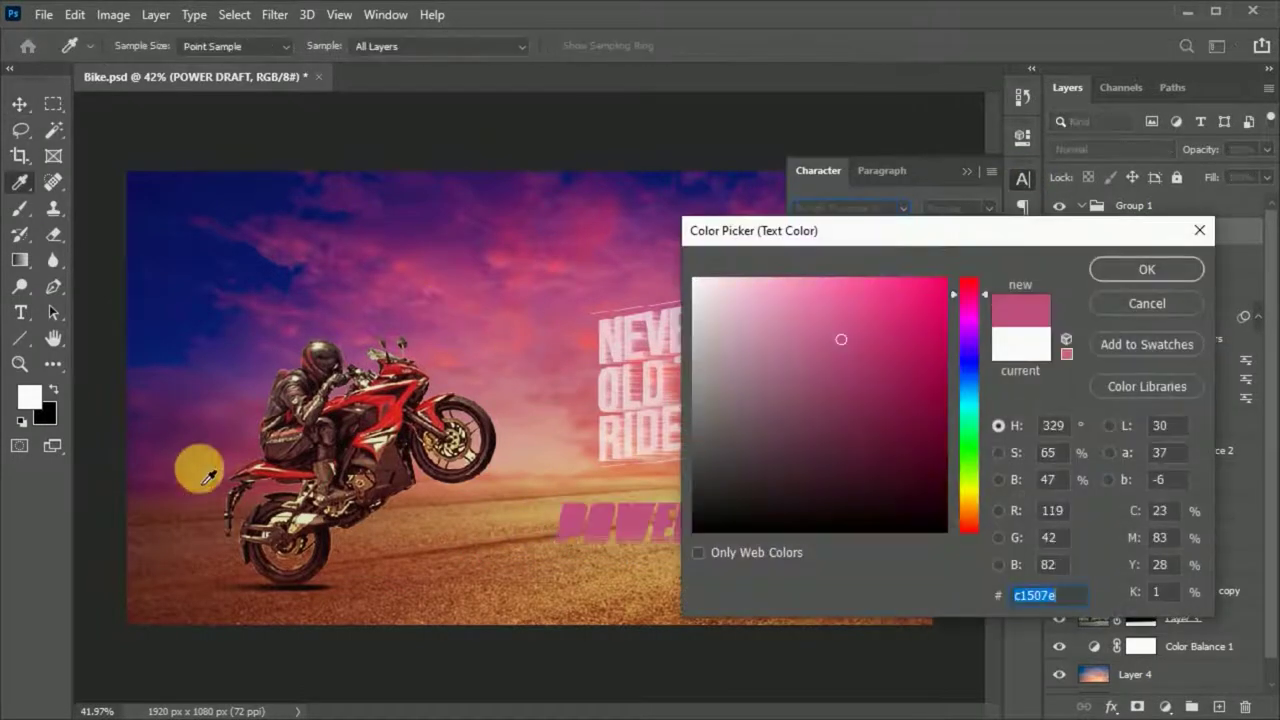
click(1146, 269)
click(968, 293)
mouse_move(969, 330)
mouse_down()
mouse_move(971, 514)
mouse_move(969, 300)
mouse_up()
click(935, 353)
click(1147, 269)
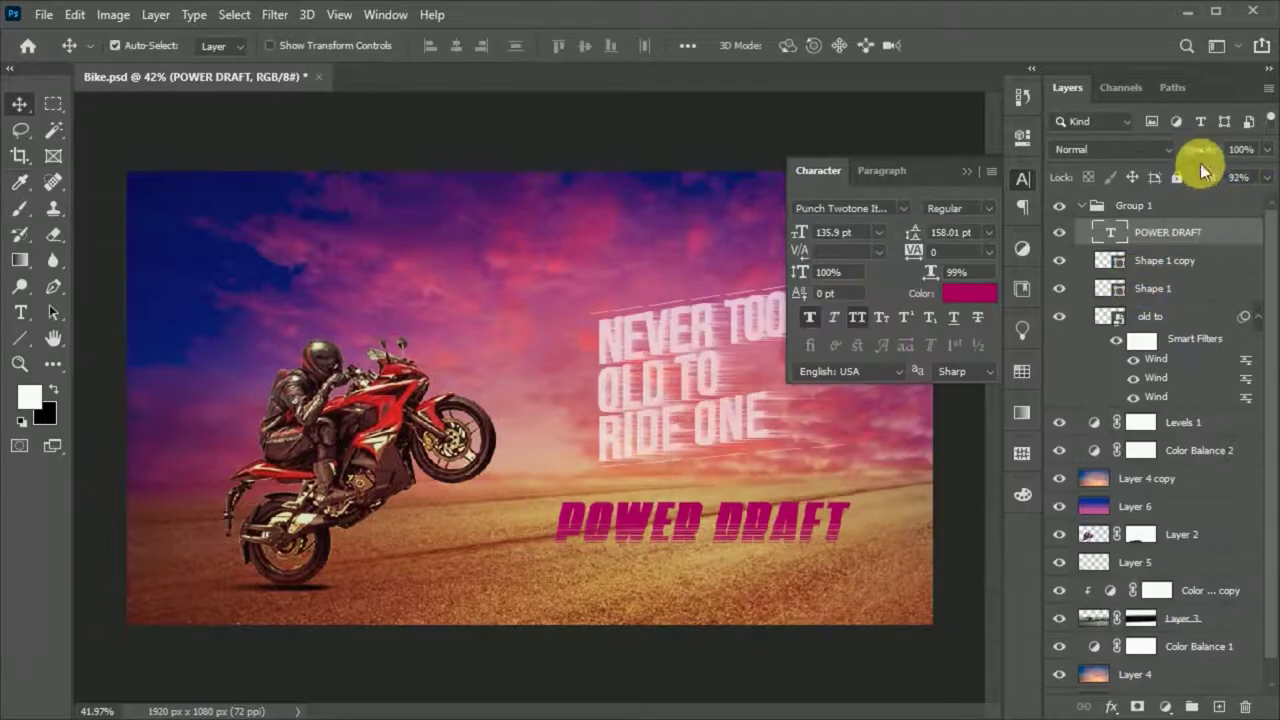
- Tilt the POWER DRAFT slogan and shrink it slightly
key(ctrl+t)
mouse_move(870, 549)
mouse_down()
mouse_move(823, 523)
mouse_move(841, 479)
mouse_up()
click(990, 45)
scroll(903, 543, up, 1)
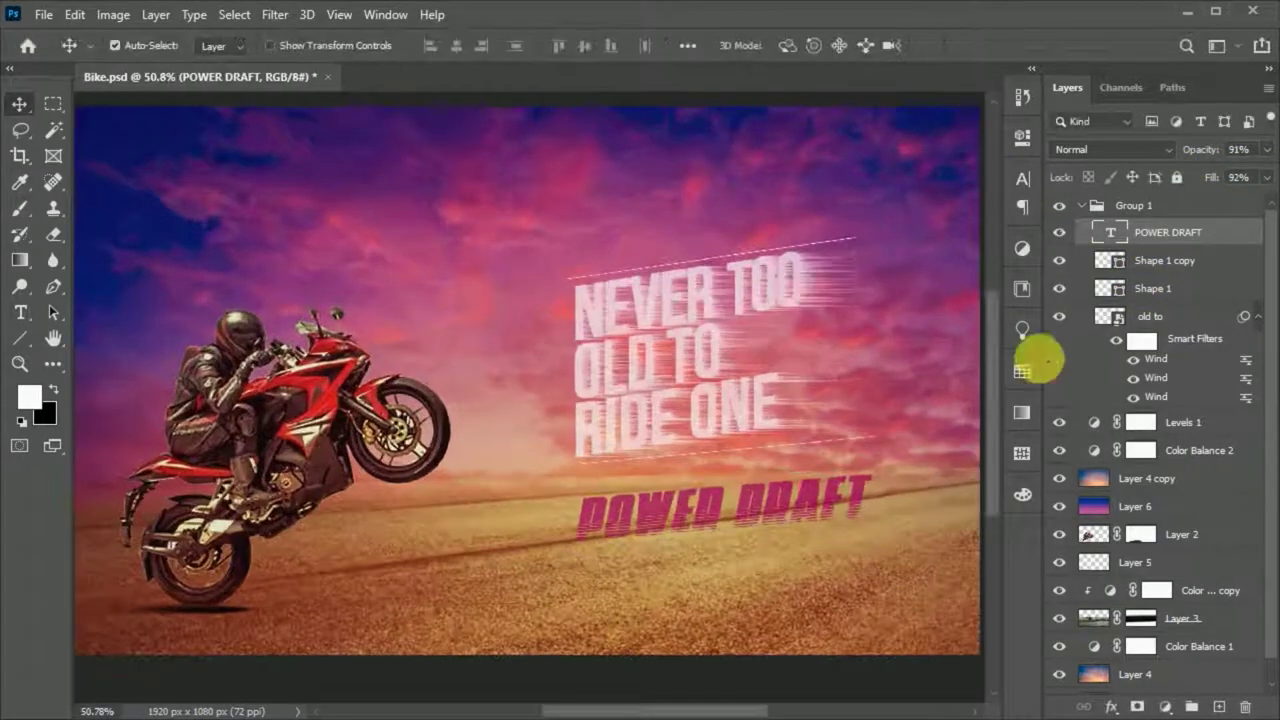
- Copy an accent line under POWER DRAFT, fit it beneath the slogan, and keep it white
mouse_move(980, 409)
mouse_down()
mouse_move(800, 447)
mouse_move(723, 543)
mouse_up()
click(786, 491)
key(ctrl+z)
key(ctrl+t)
click(986, 50)
double_click(1108, 288)
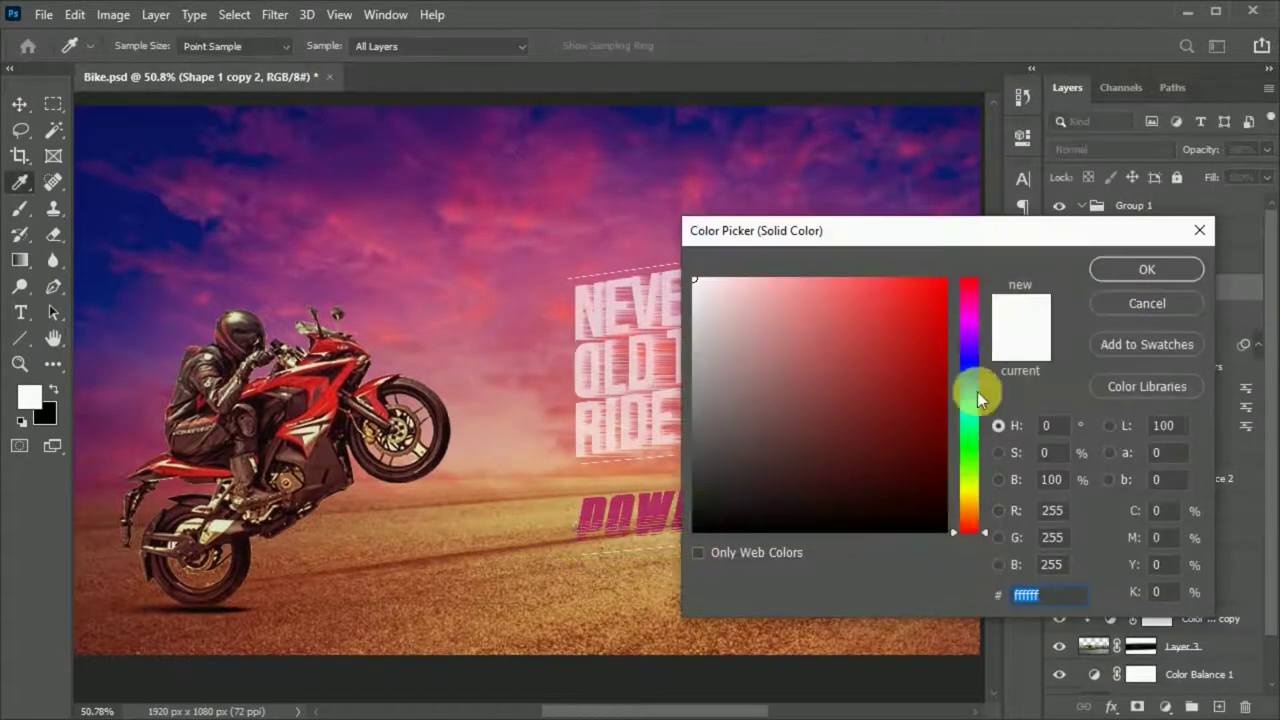
click(1147, 269)
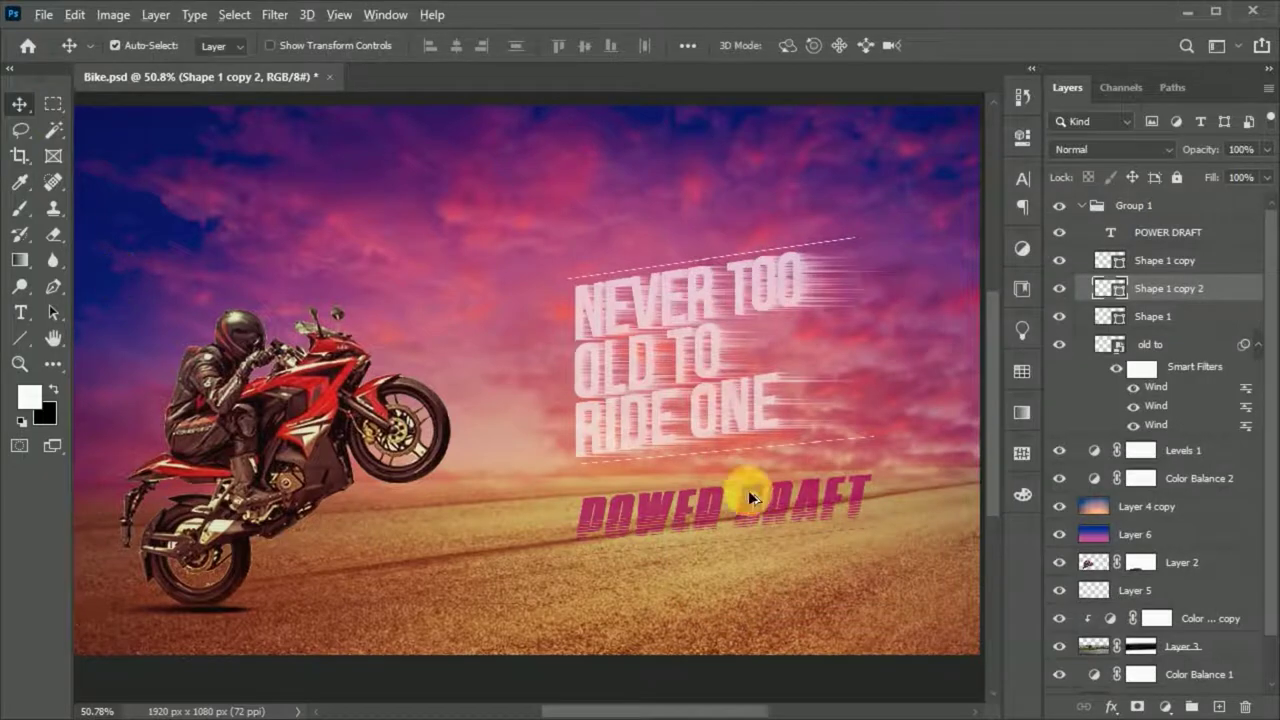
scroll(864, 551, down, 2)
scroll(418, 632, up, 1)
click(1090, 206)
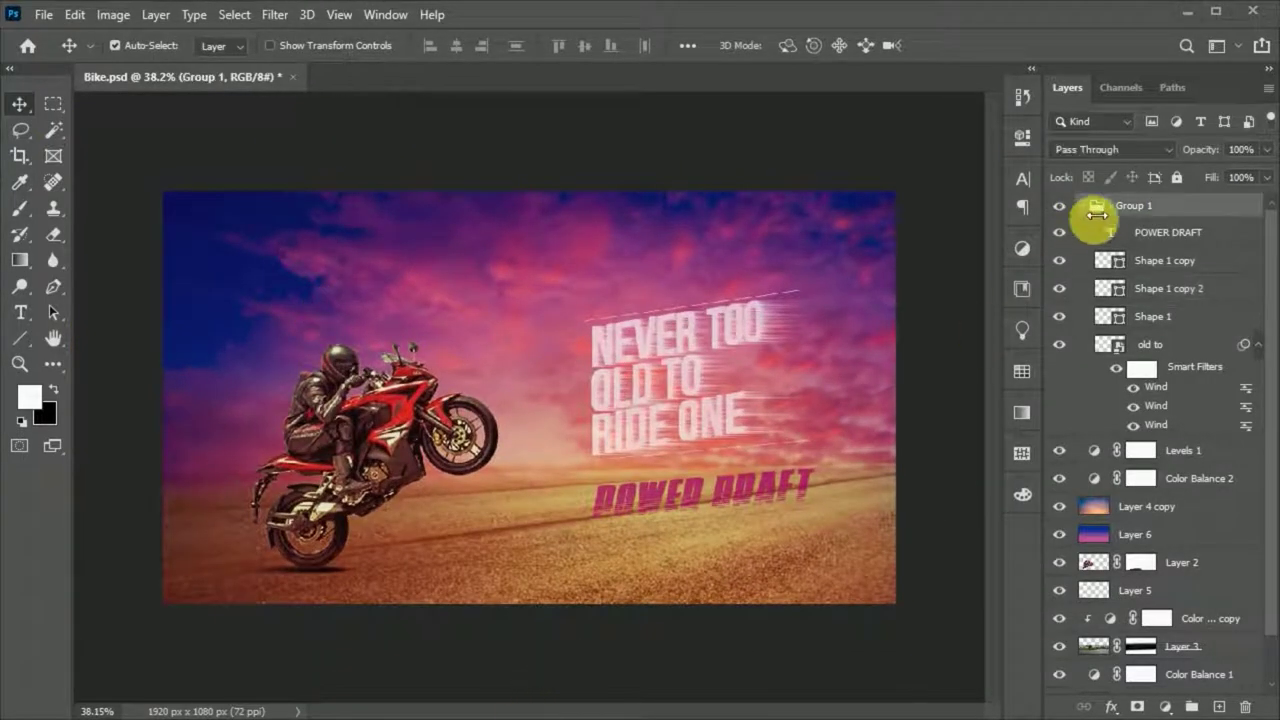
- Add a black-filled layer, brush out its centre, and blend it in Soft Light as a vignette
click(1081, 205)
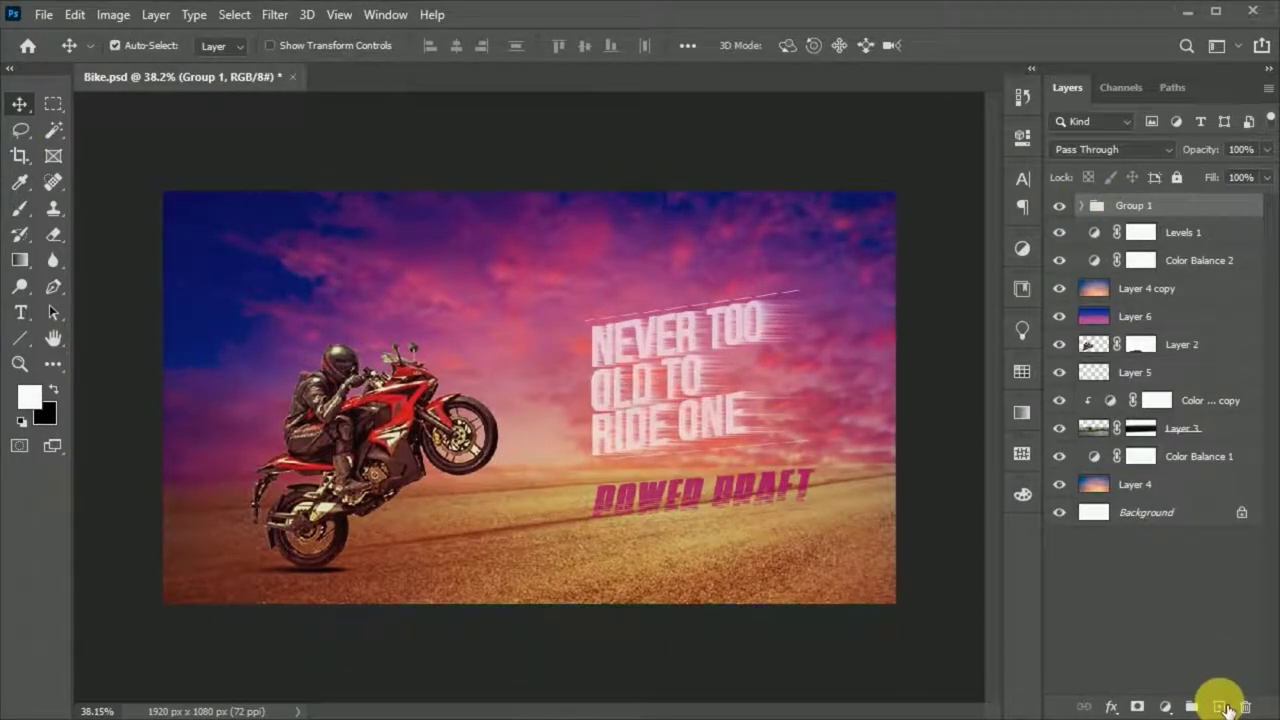
click(1221, 706)
key(ctrl+BackSpace)
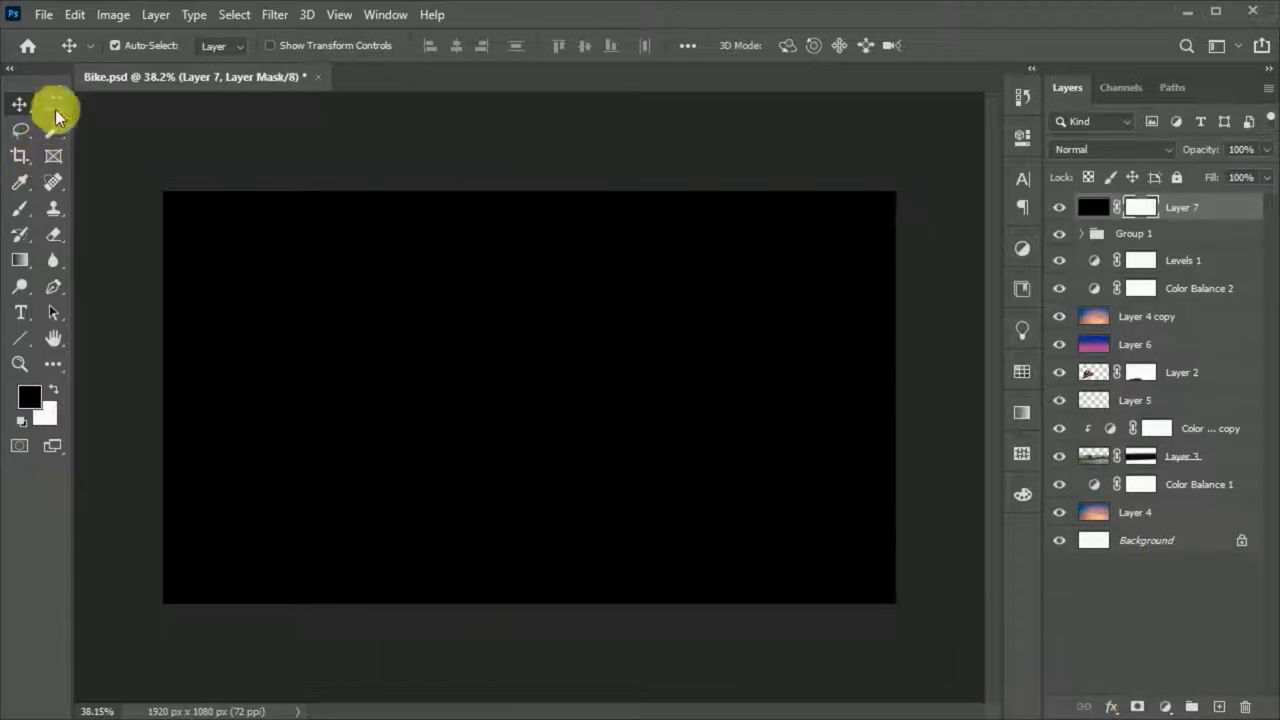
click(54, 108)
click(20, 208)
mouse_move(543, 540)
mouse_down()
mouse_move(848, 535)
mouse_move(657, 586)
mouse_up()
key(v)
click(1112, 149)
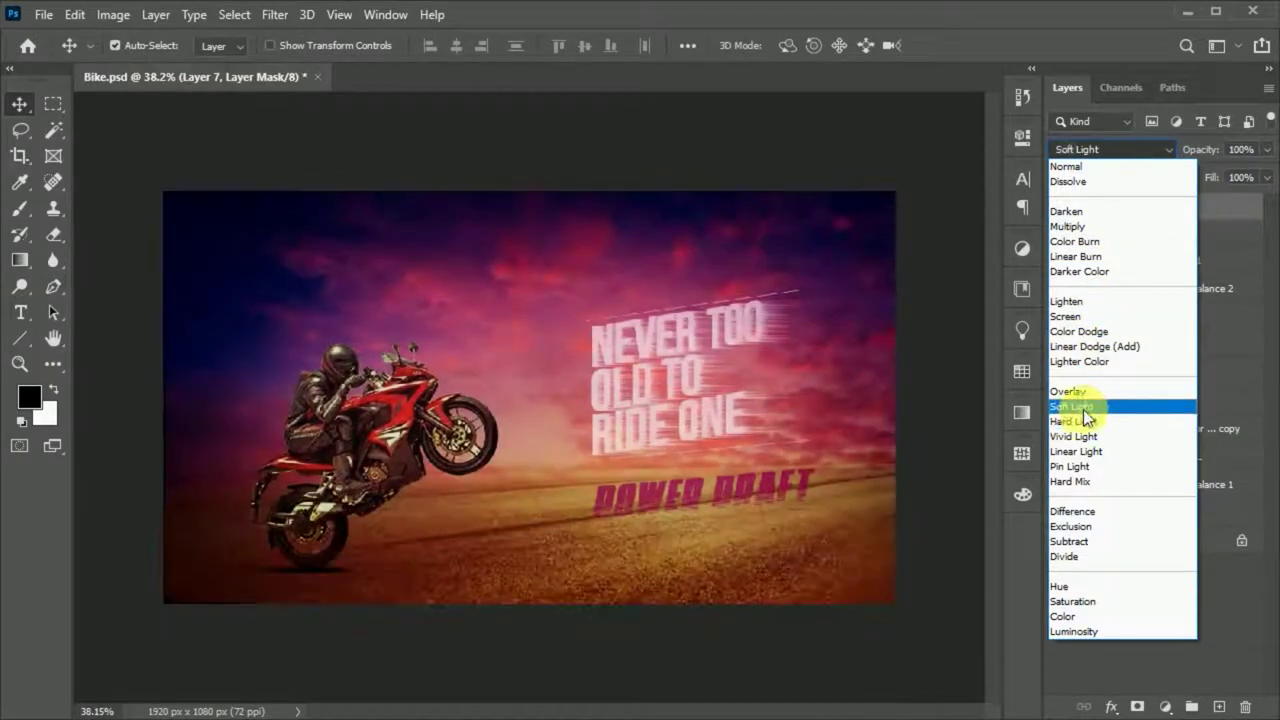
click(1083, 407)
- Add a Color Lookup adjustment using the Soft_Warming.look preset
click(1165, 707)
click(1070, 600)
click(900, 198)
click(930, 690)
click(890, 198)
click(862, 714)
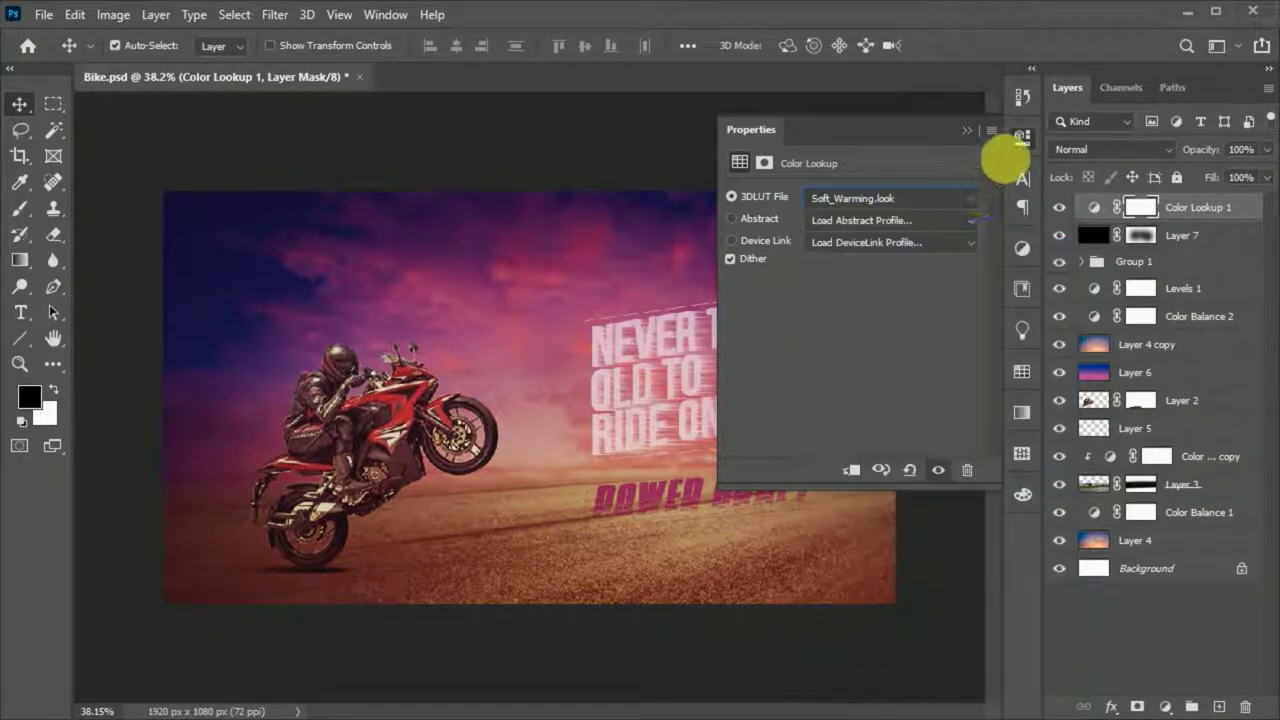
click(1021, 137)
scroll(491, 503, up, 1)
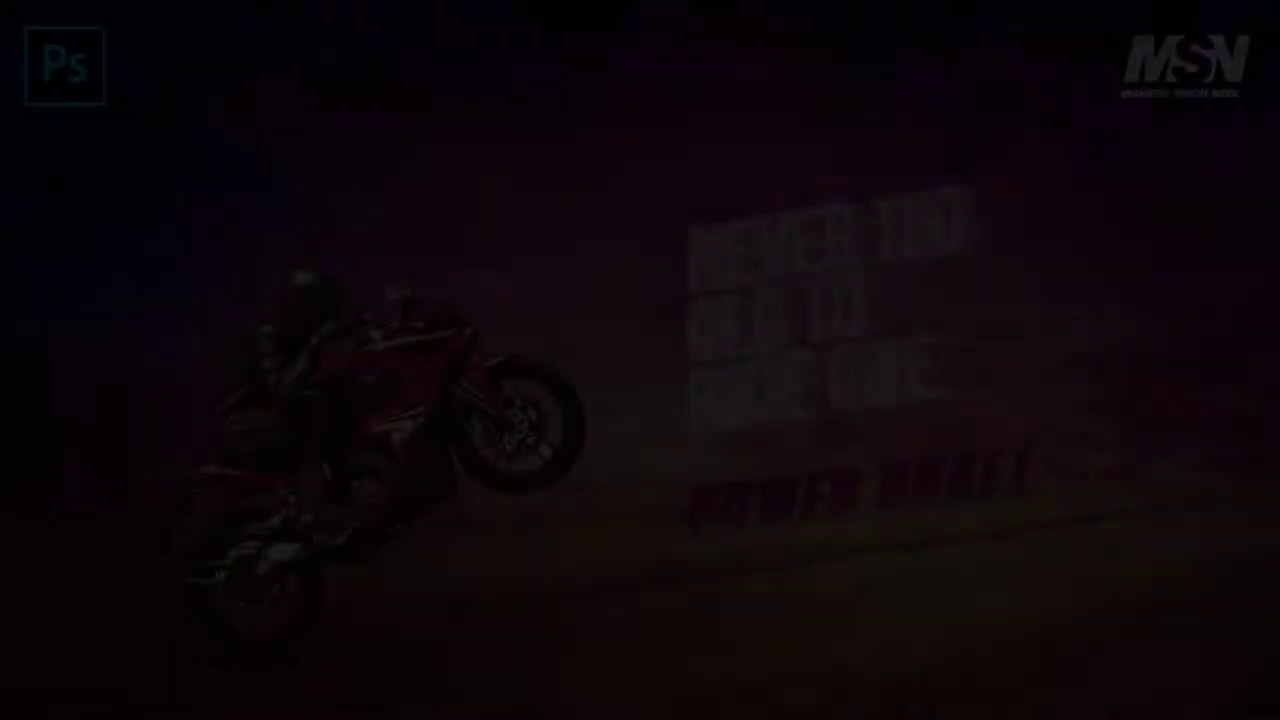